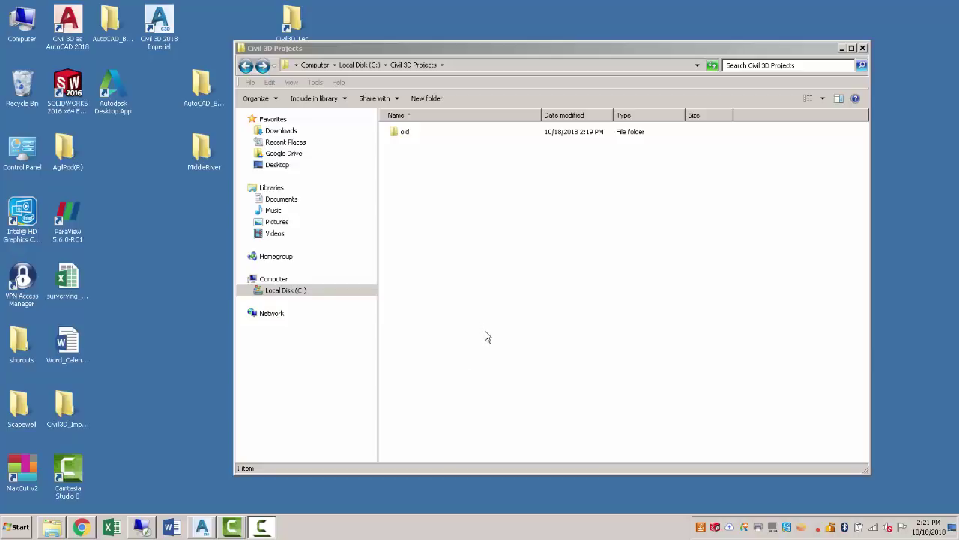
# Download Concord_Commons.zip from the course resources page in Chrome into the C:\Civil 3D Projects folder
pyautogui.click(83, 527)
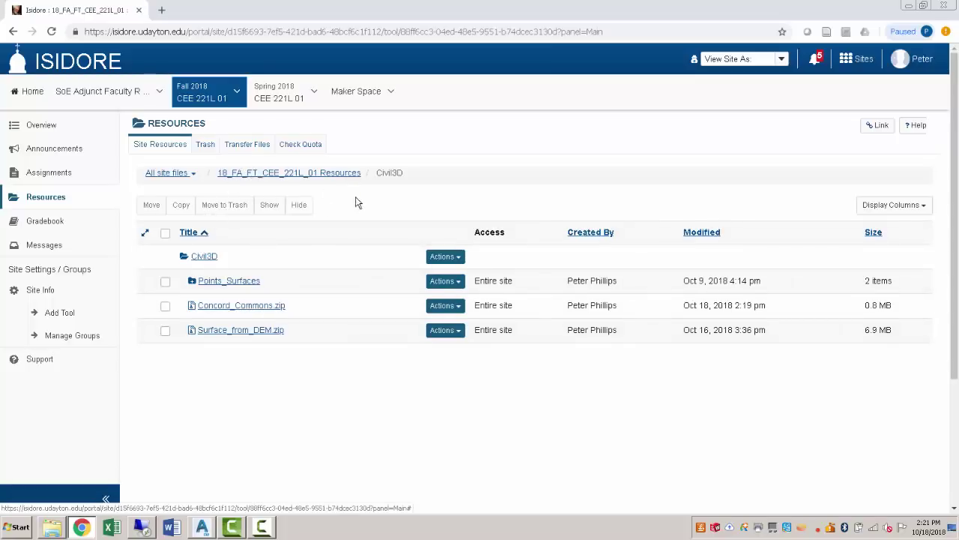
pyautogui.rightClick(247, 307)
pyautogui.click(282, 363)
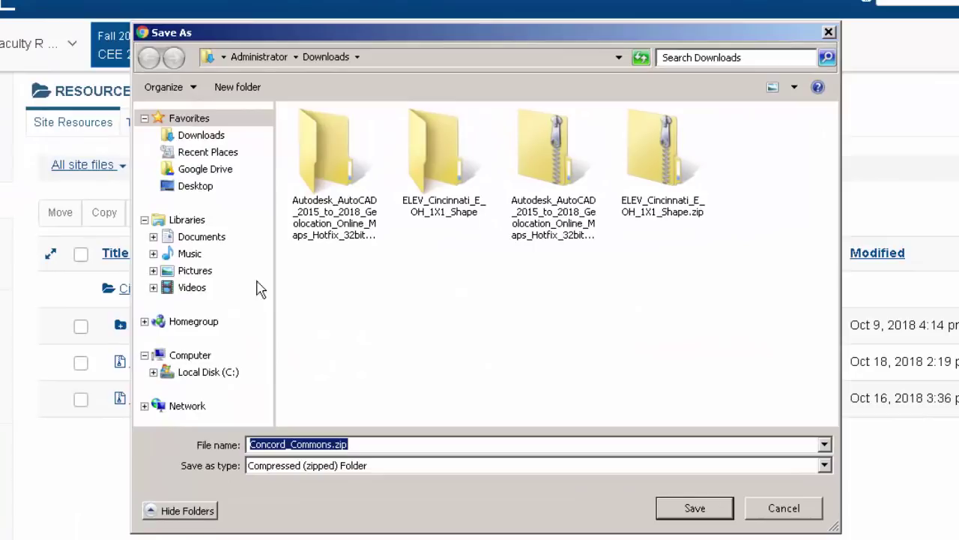
pyautogui.click(208, 375)
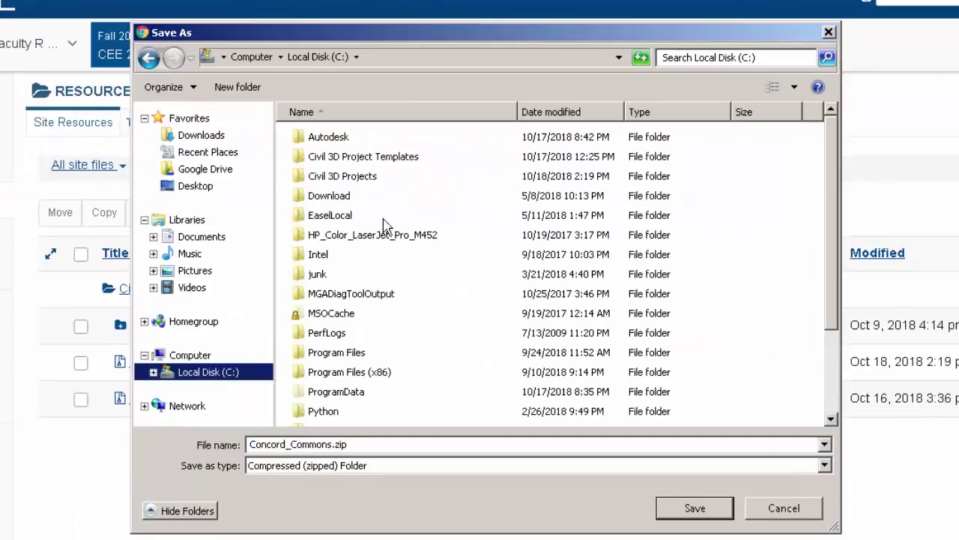
pyautogui.doubleClick(330, 180)
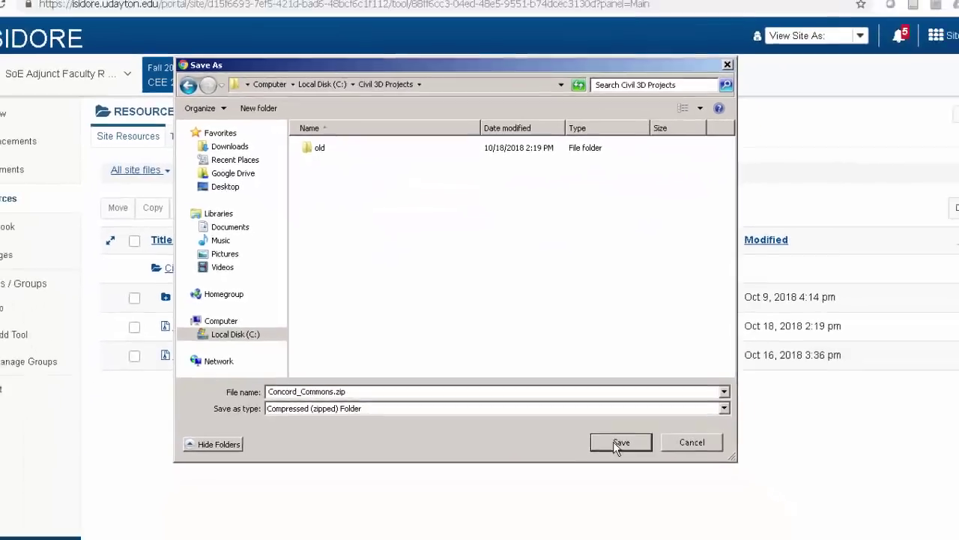
pyautogui.click(695, 508)
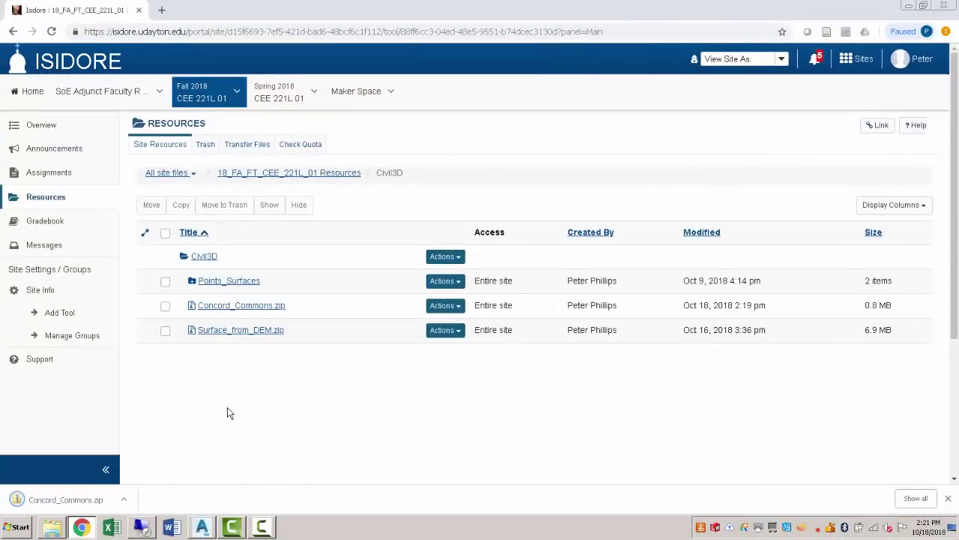
# Show the downloaded Concord_Commons.zip in its folder and extract all its contents there
pyautogui.rightClick(82, 499)
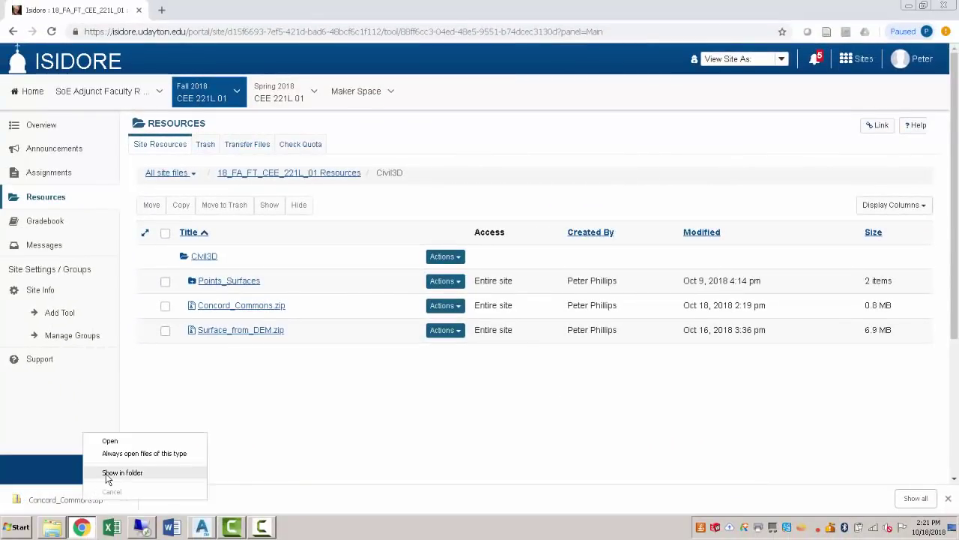
pyautogui.click(107, 474)
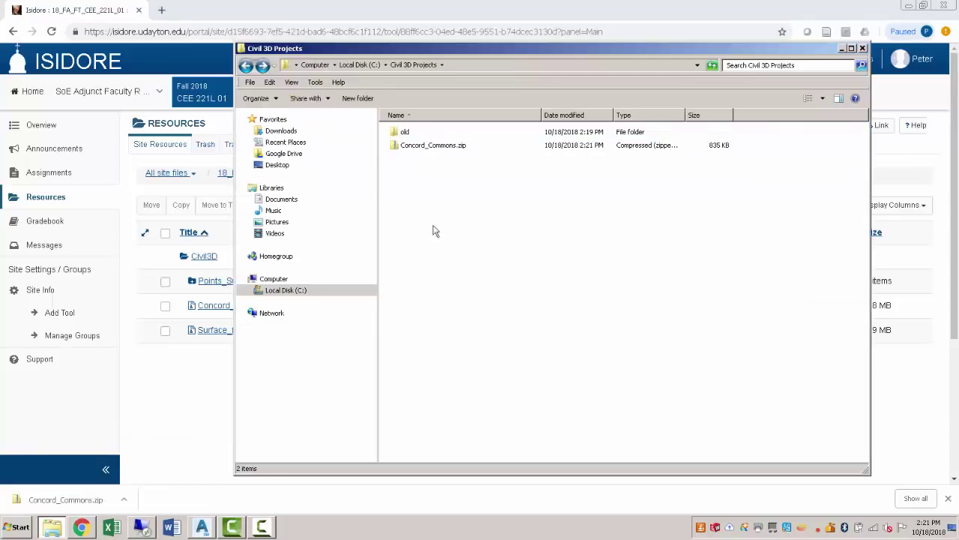
pyautogui.rightClick(422, 149)
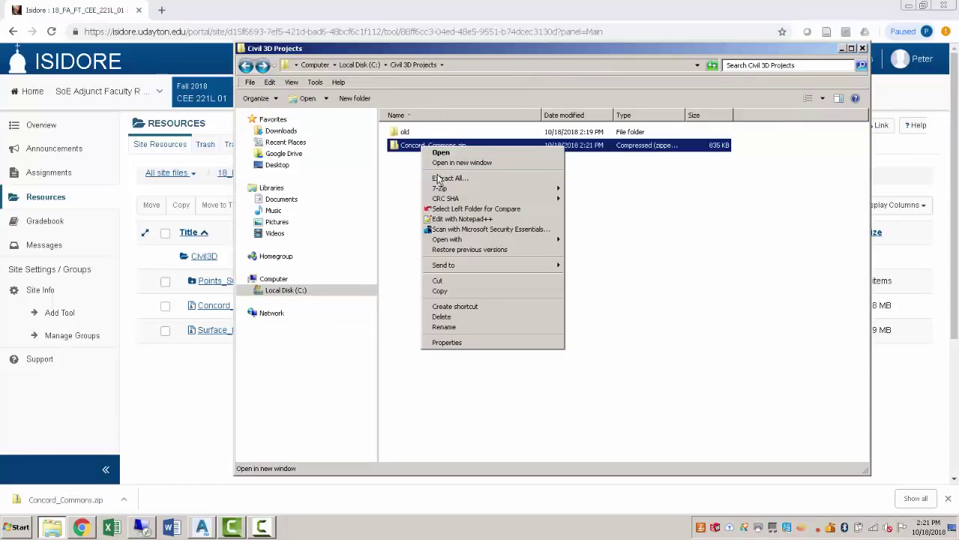
pyautogui.click(439, 180)
pyautogui.click(604, 374)
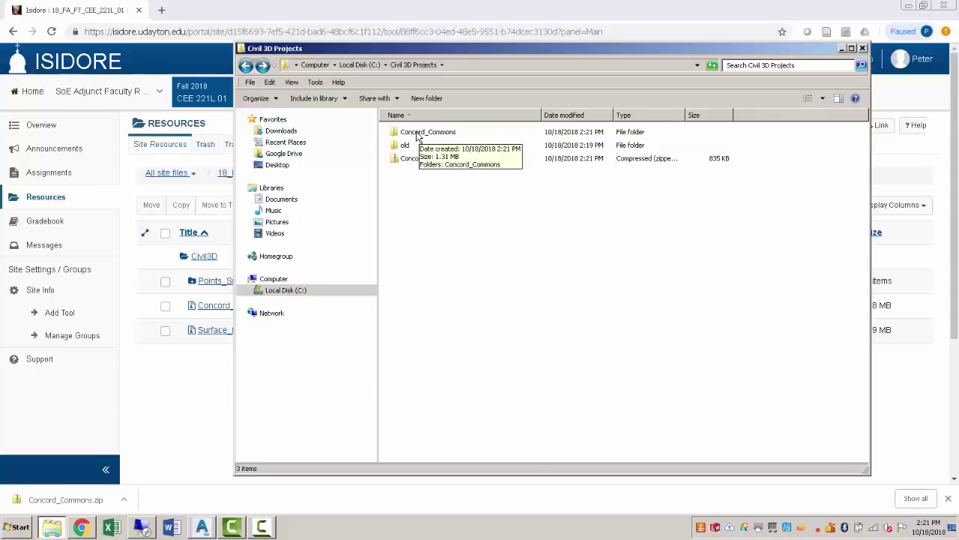
# Move the nested Concord_Commons folder up into Civil 3D Projects, merging it with the existing folder of the same name
pyautogui.click(417, 134)
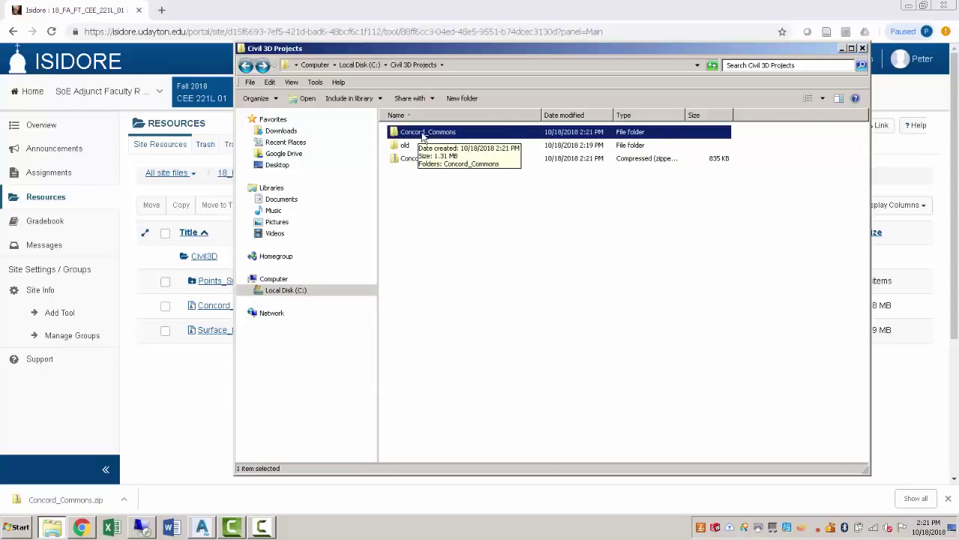
pyautogui.doubleClick(422, 135)
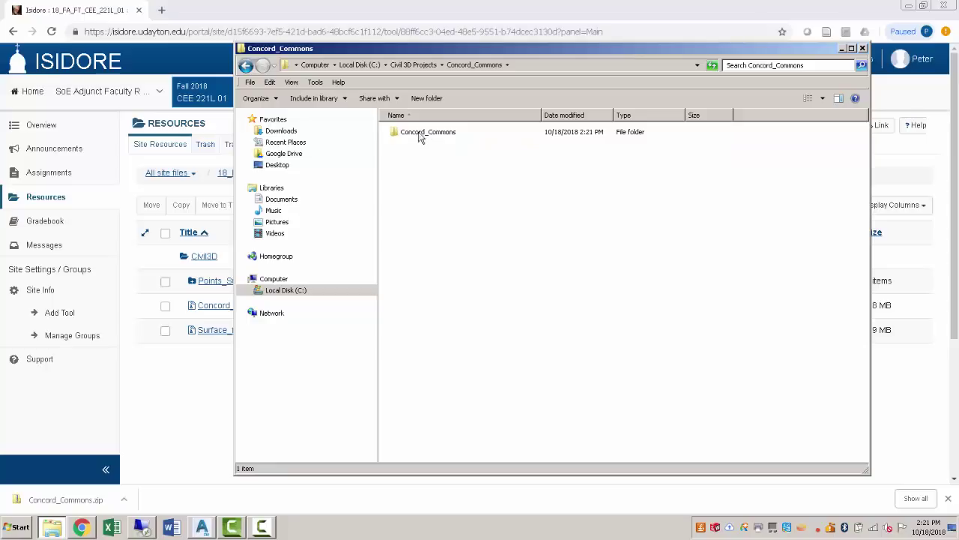
pyautogui.doubleClick(420, 135)
pyautogui.click(450, 65)
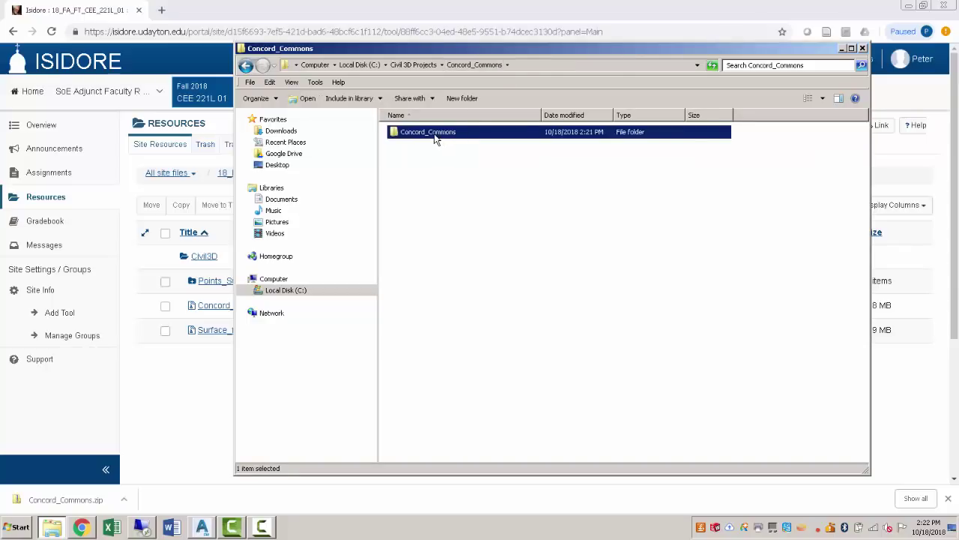
pyautogui.click(413, 64)
pyautogui.hotkey('ctrl', 'v')
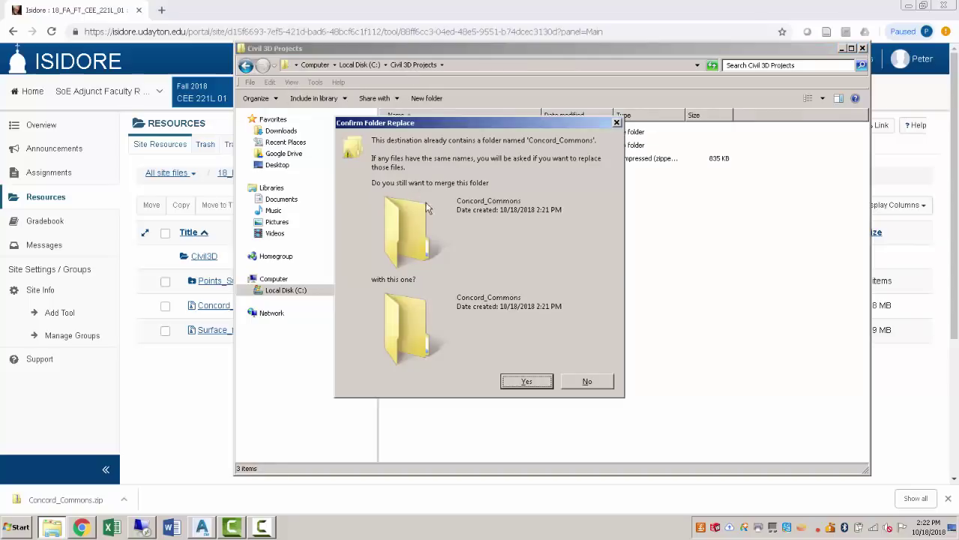
pyautogui.click(527, 382)
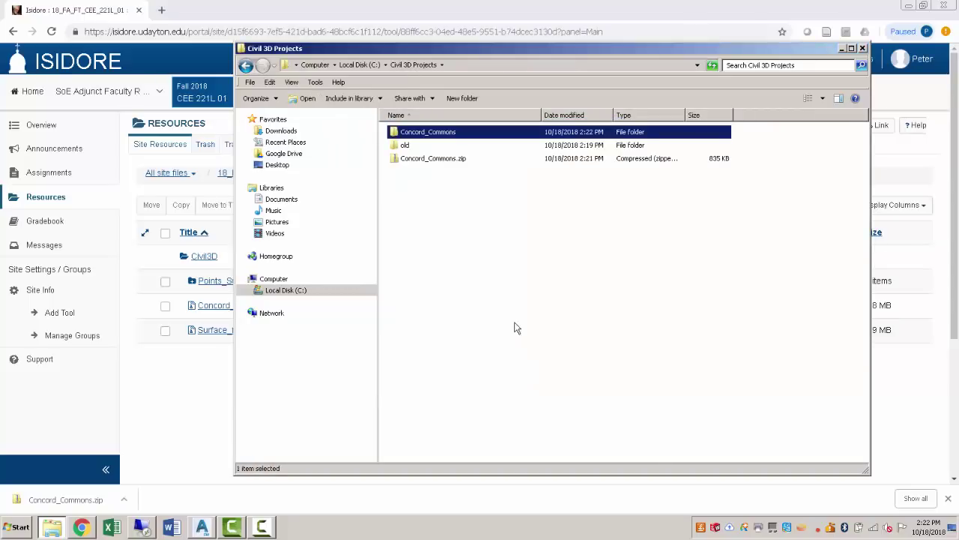
# Open the Concord_Commons folder, check the source link in __reference.txt, and look over the supplied text and drawing files
pyautogui.doubleClick(422, 133)
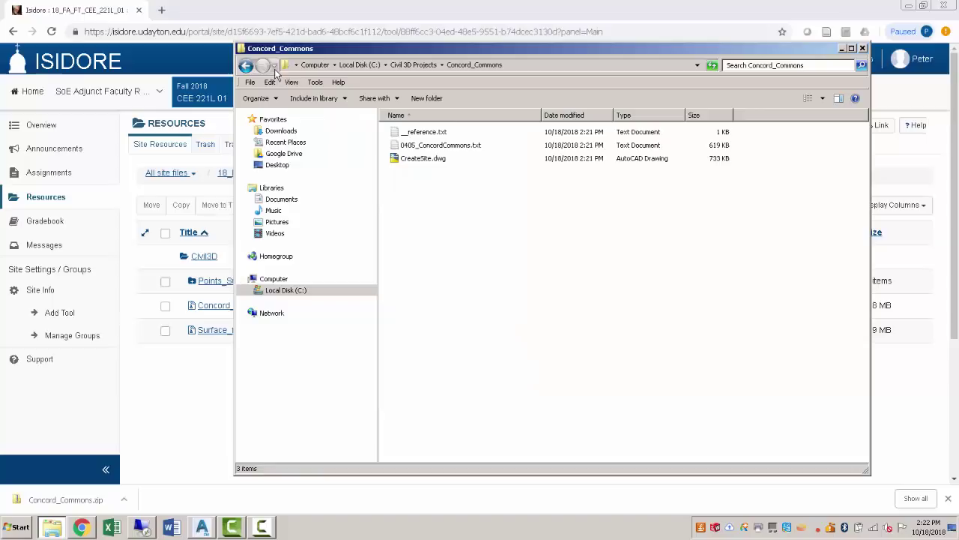
pyautogui.click(425, 131)
pyautogui.doubleClick(425, 132)
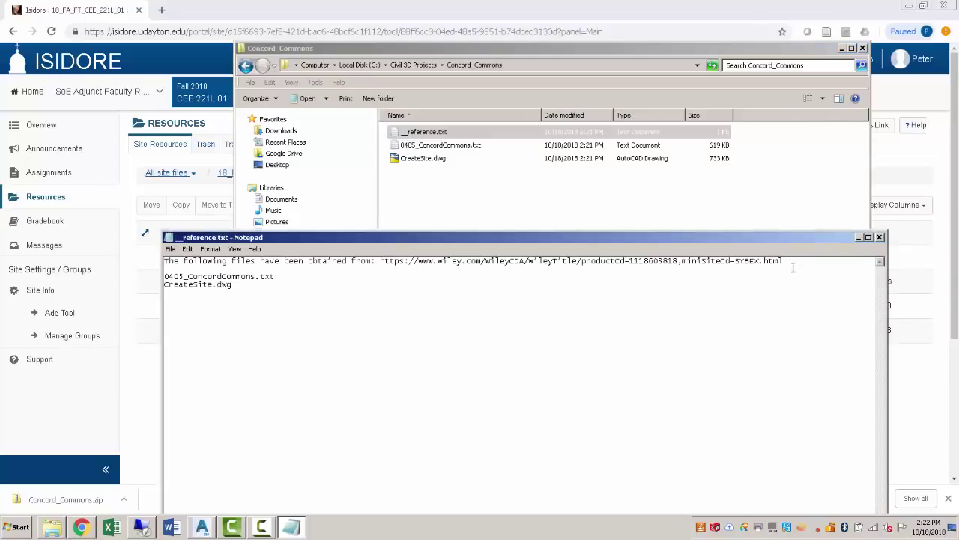
pyautogui.moveTo(787, 261); pyautogui.dragTo(370, 262)
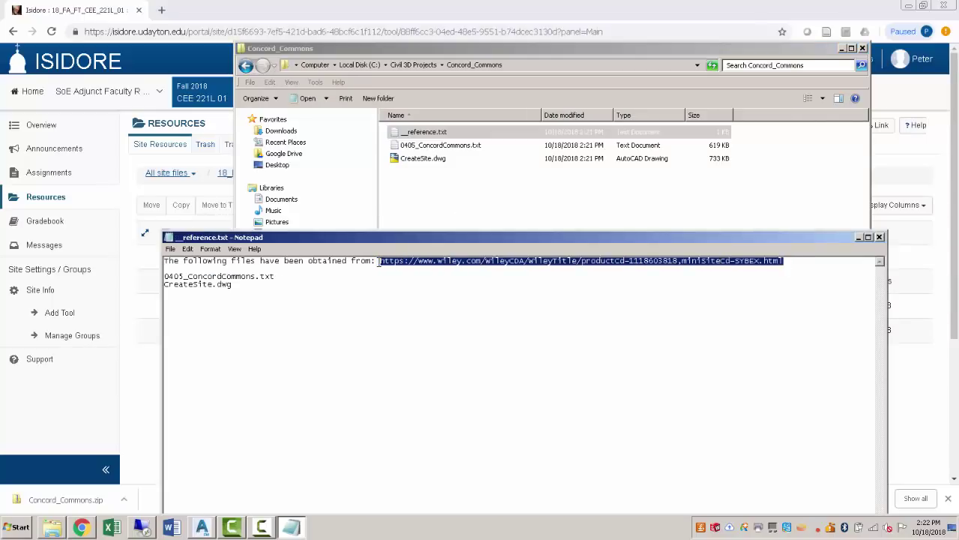
pyautogui.click(880, 237)
pyautogui.click(482, 214)
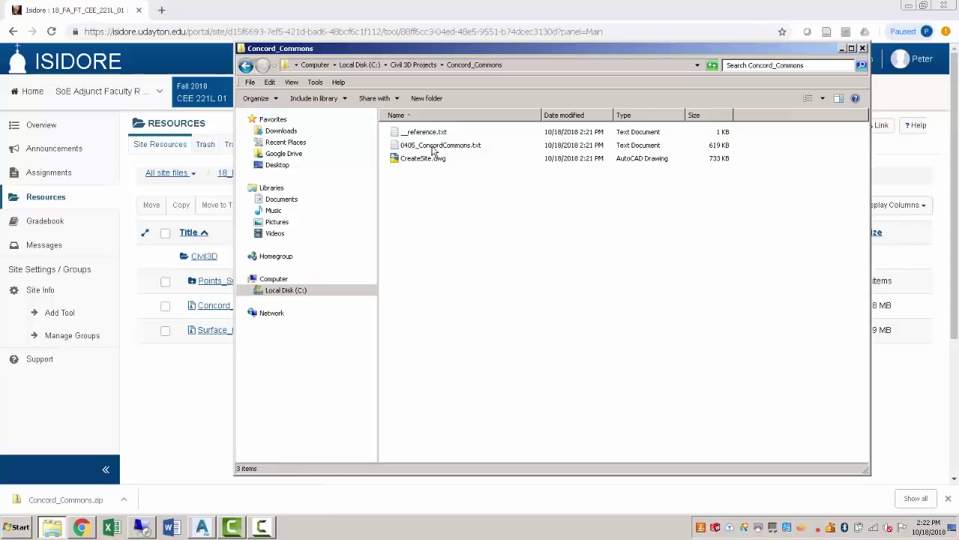
pyautogui.click(433, 149)
pyautogui.click(434, 158)
pyautogui.click(439, 191)
# Put the folder and browser windows away and switch to AutoCAD Civil 3D with the blank Drawing2
pyautogui.click(845, 11)
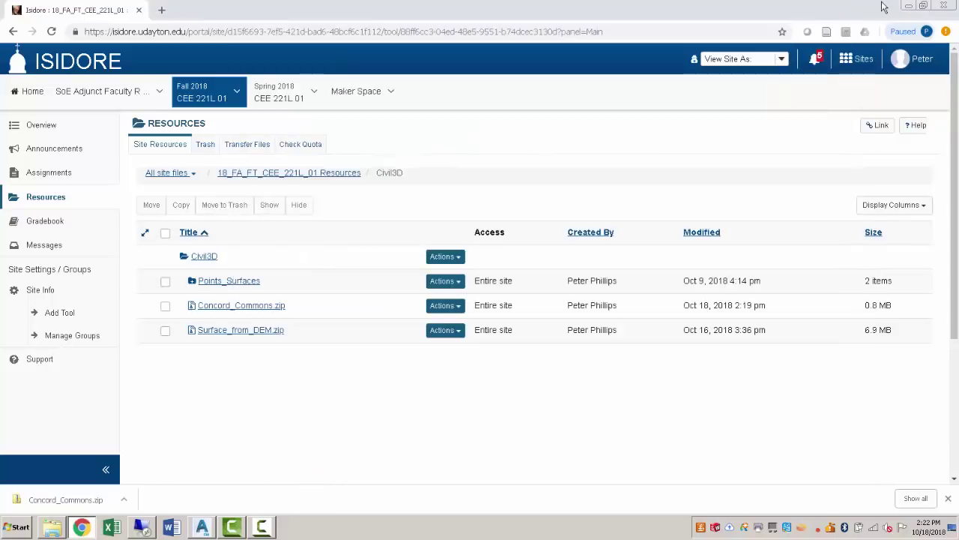
pyautogui.click(908, 5)
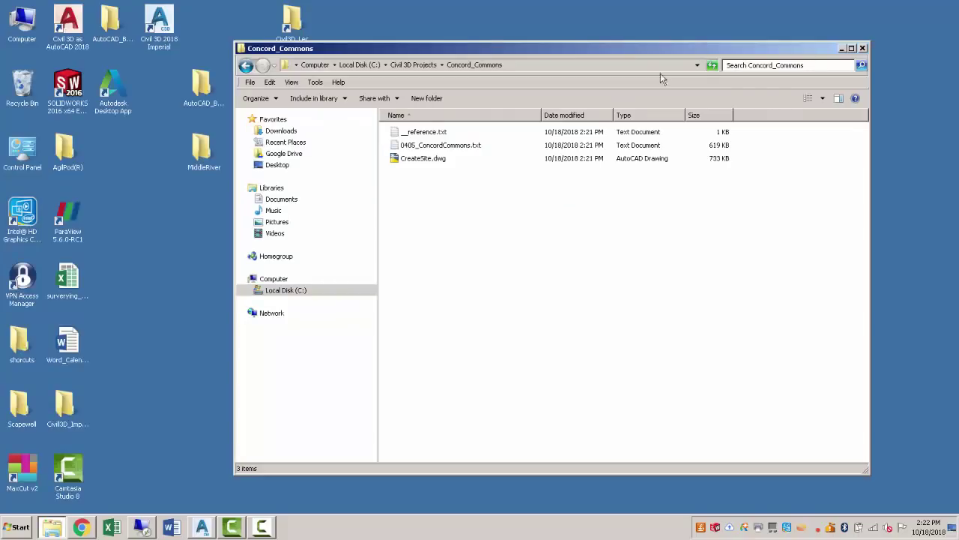
pyautogui.click(202, 527)
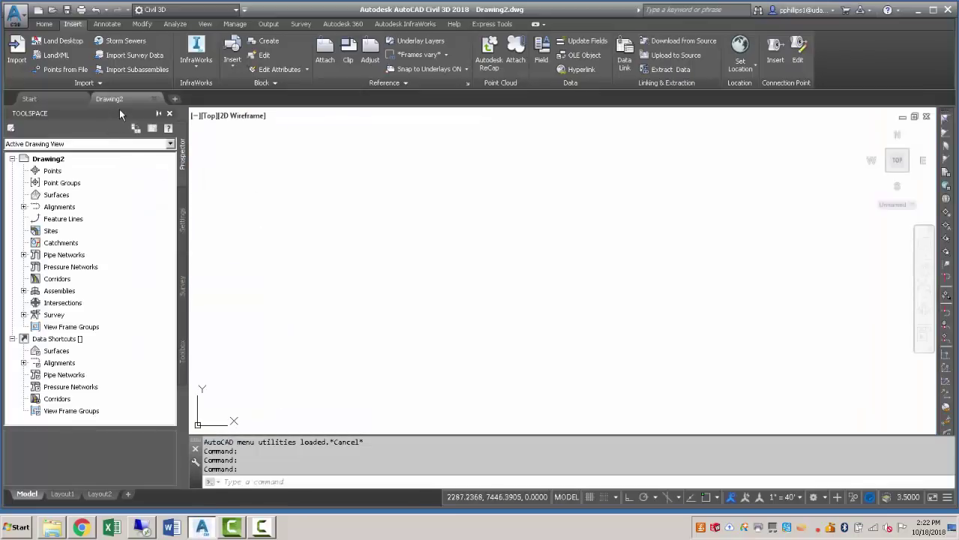
pyautogui.moveTo(122, 103)
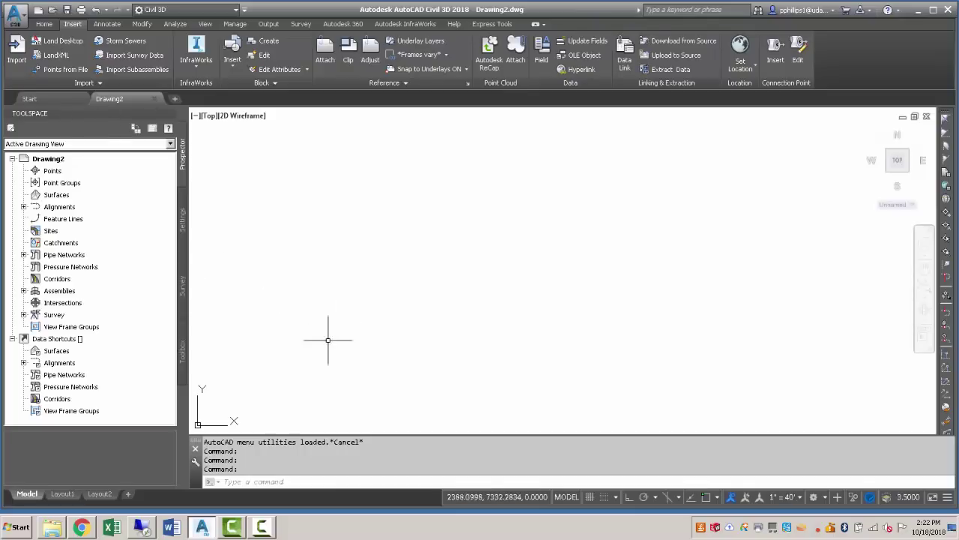
# Save the drawing with SAVEAS as concord_commons_step_01 in C:\Civil 3D Projects\Concord_Commons, as an AutoCAD 2018 Drawing
pyautogui.write('sa')
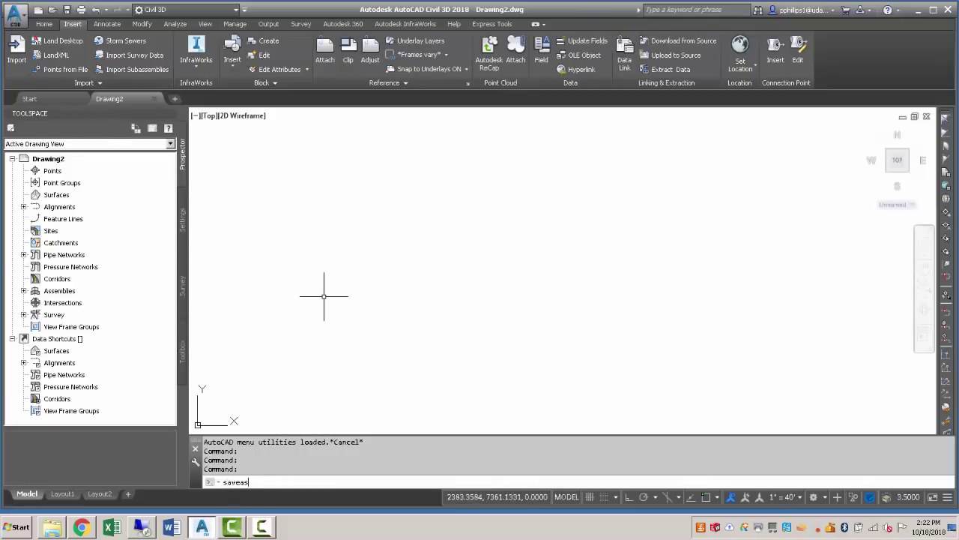
pyautogui.write('veas')
pyautogui.press('Return')
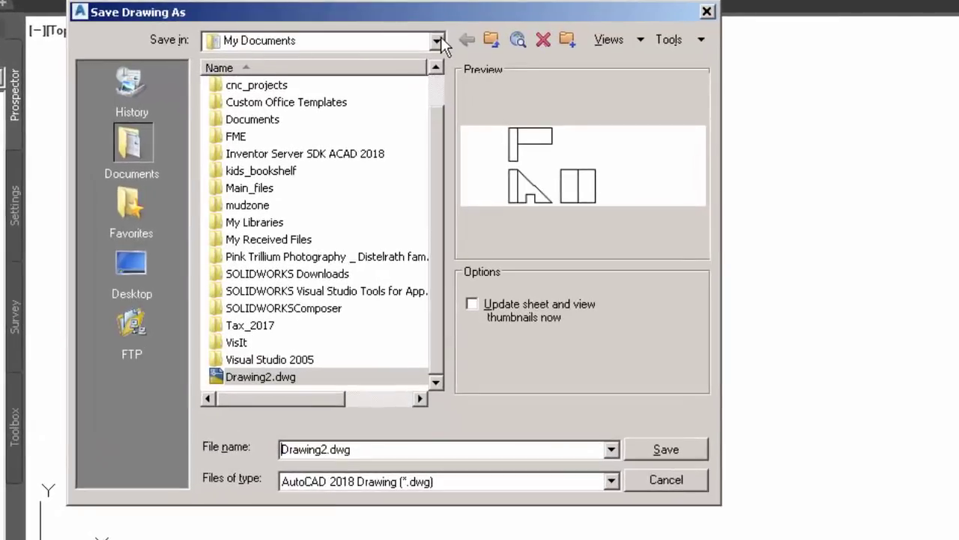
pyautogui.click(437, 42)
pyautogui.click(341, 97)
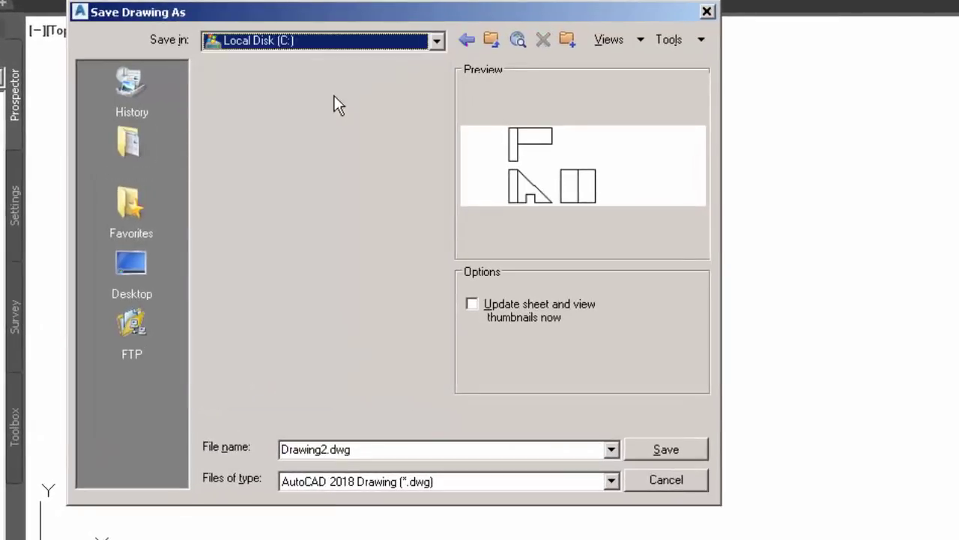
pyautogui.doubleClick(257, 121)
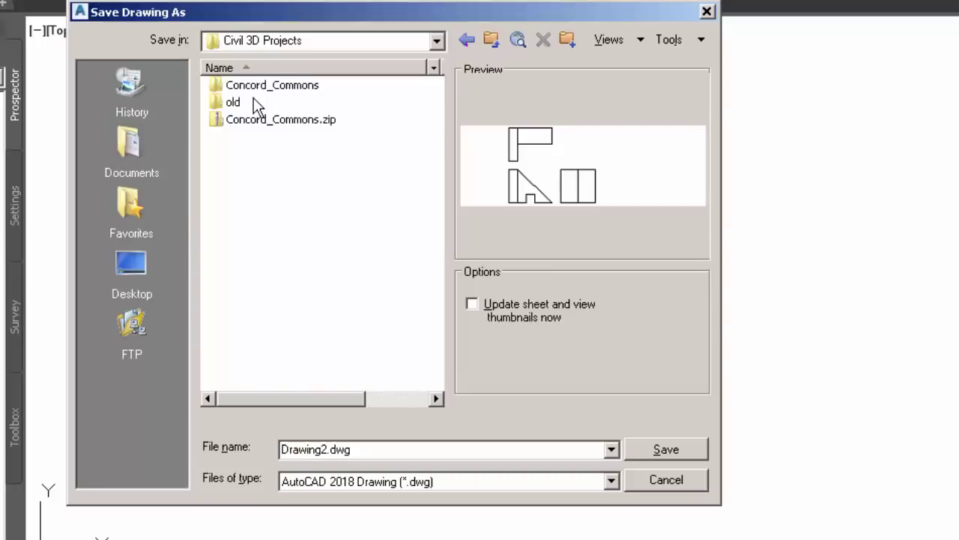
pyautogui.doubleClick(257, 88)
pyautogui.doubleClick(372, 450)
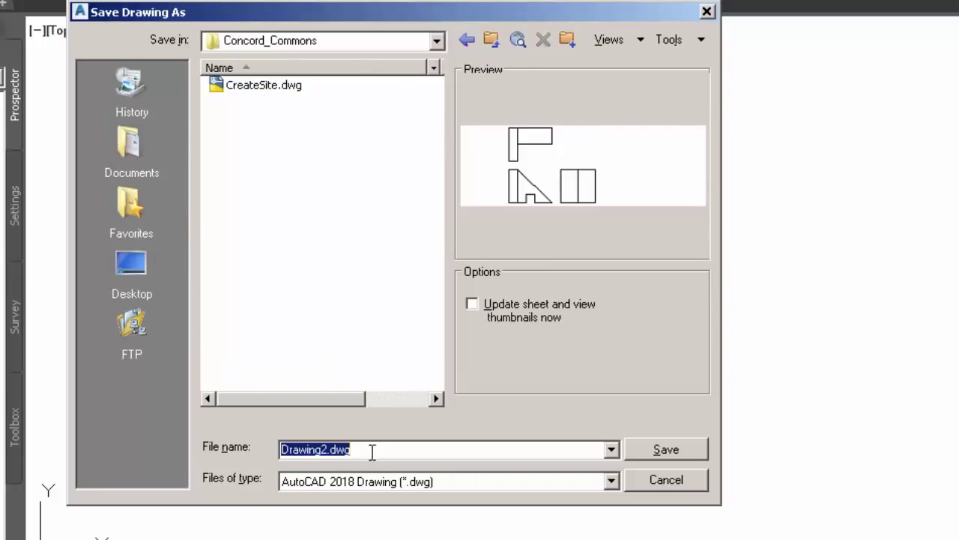
pyautogui.write('concord_c')
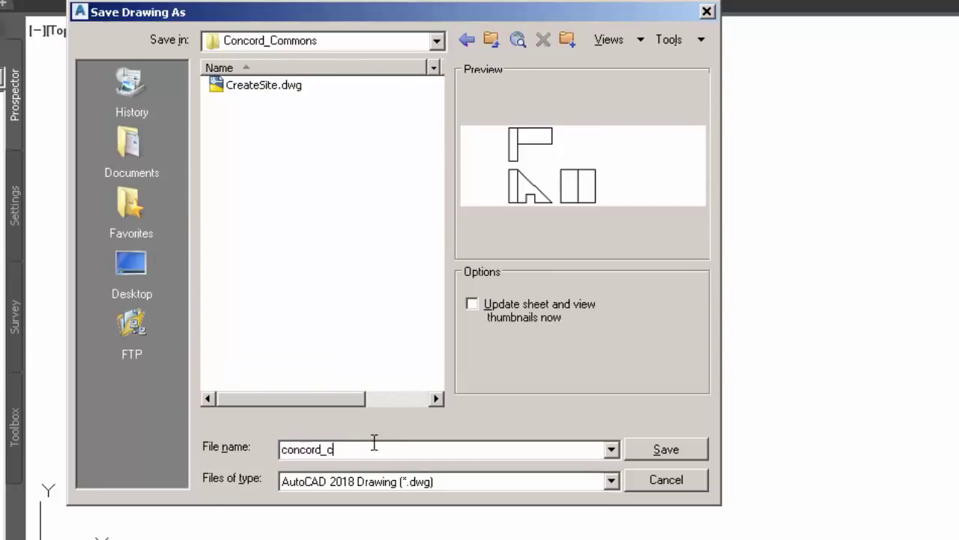
pyautogui.write('ommons_sta')
pyautogui.write('p_01')
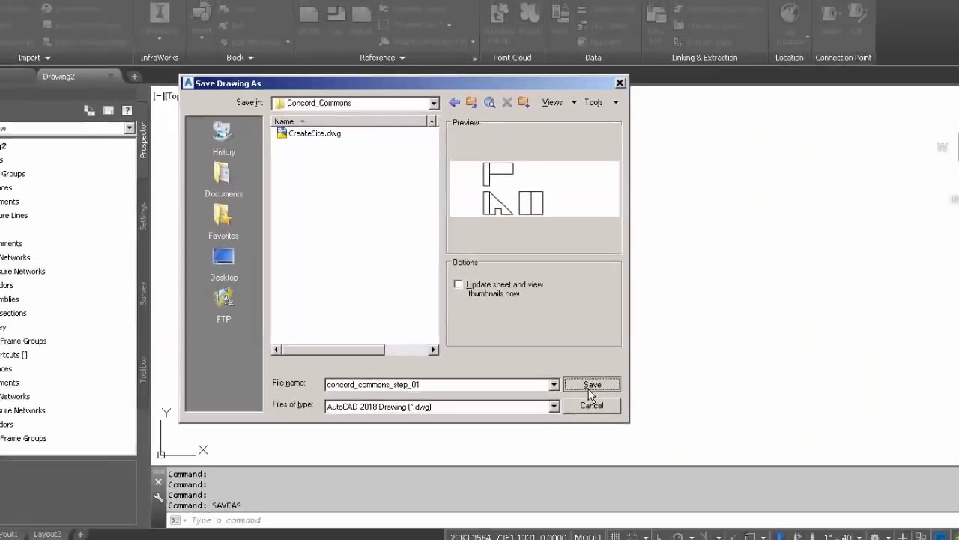
pyautogui.click(667, 449)
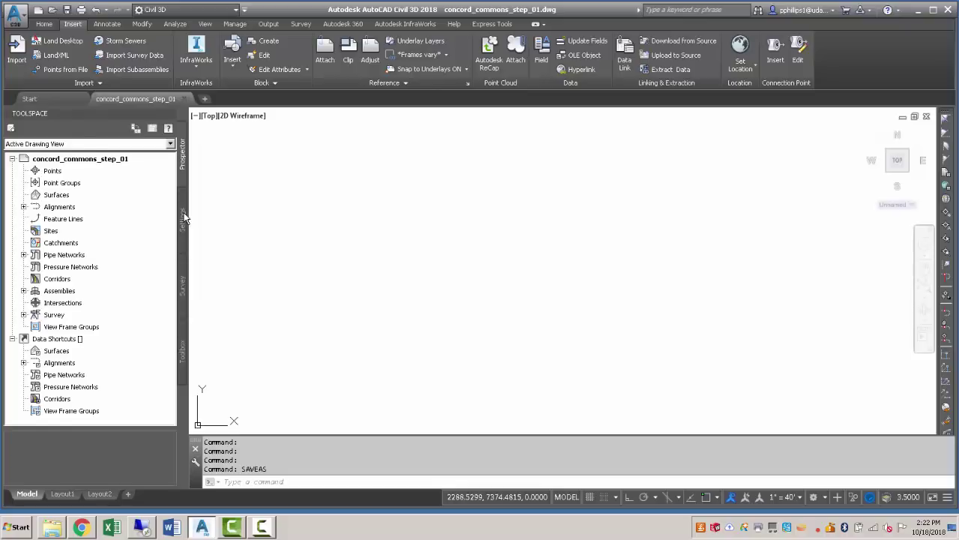
# Compare the Prospector and Settings views of the Toolspace, ending on the drawing's Settings view
pyautogui.click(183, 215)
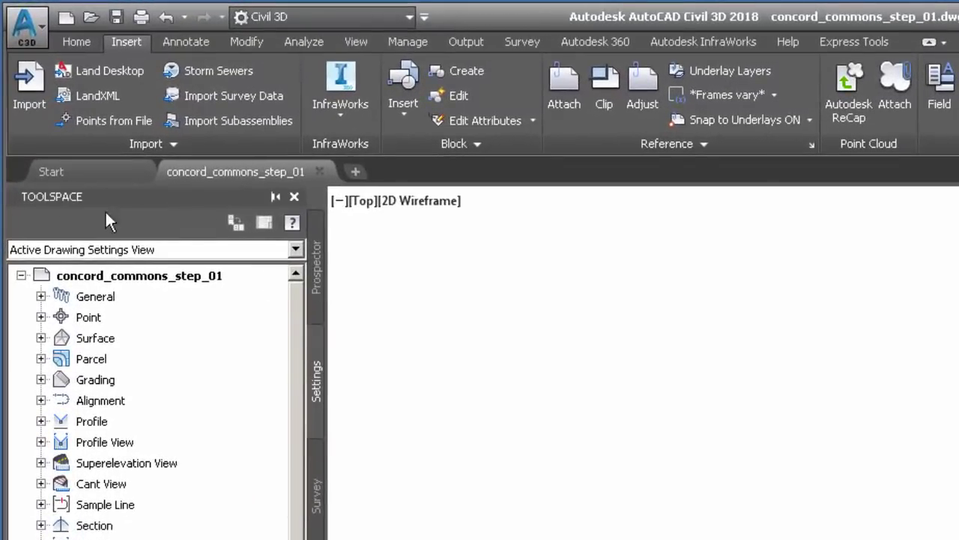
pyautogui.click(317, 269)
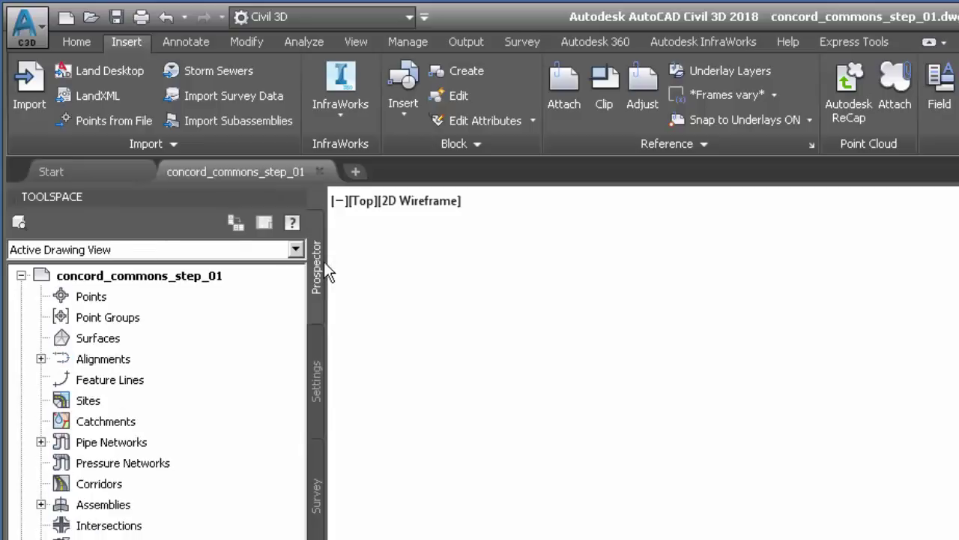
pyautogui.click(319, 352)
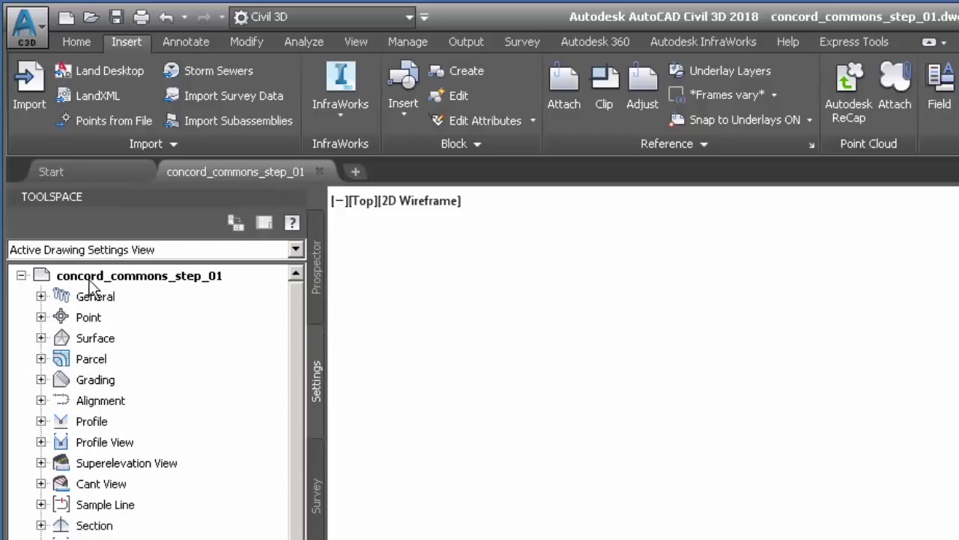
# Turn off the display of the Toolspace palette
pyautogui.click(82, 41)
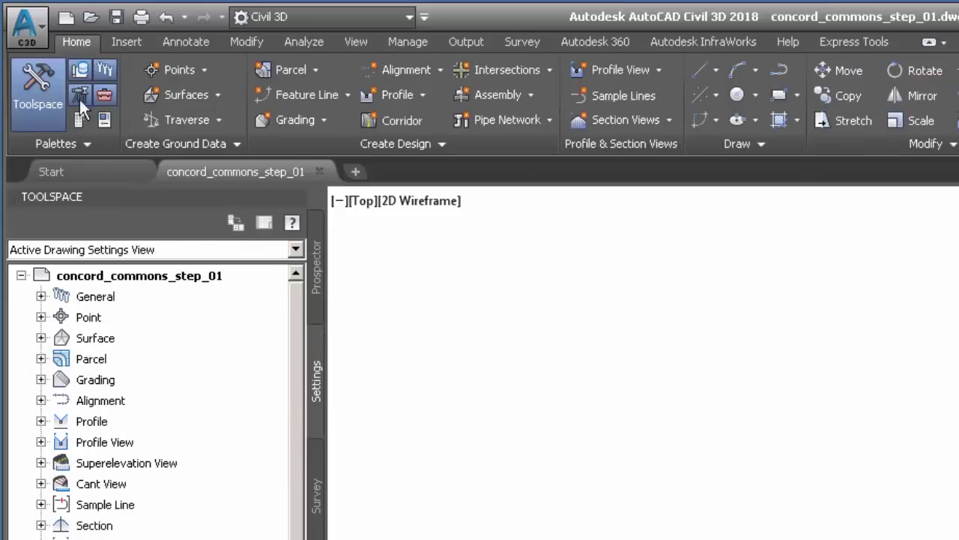
pyautogui.click(42, 90)
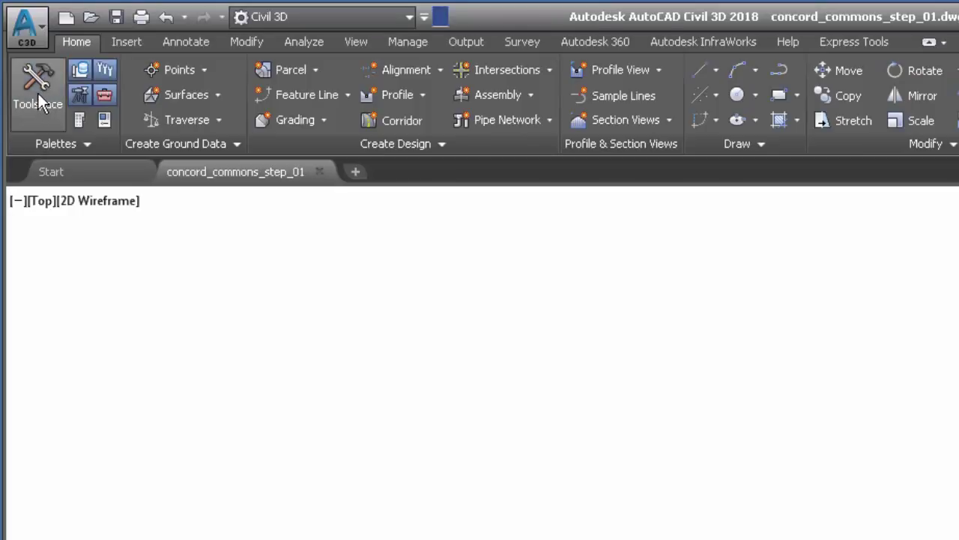
# Display the Toolspace again and set the coordinate system code to PA83-SF in the settings of the concord_commons_step_01 drawing
pyautogui.click(38, 91)
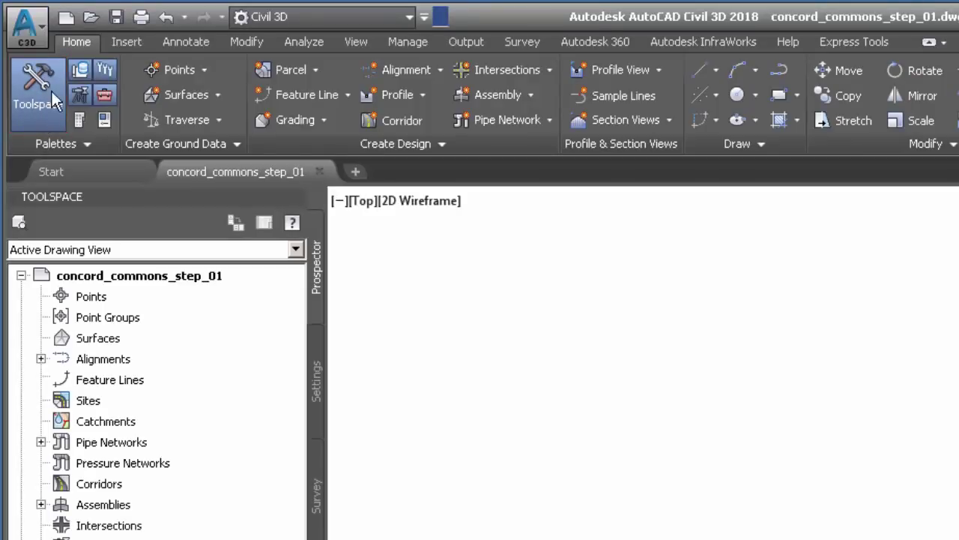
pyautogui.click(316, 378)
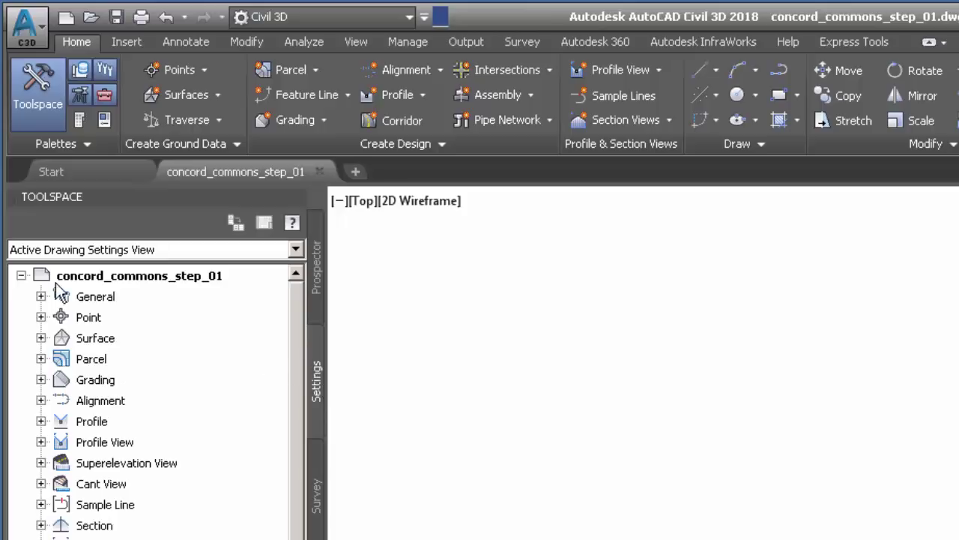
pyautogui.rightClick(99, 281)
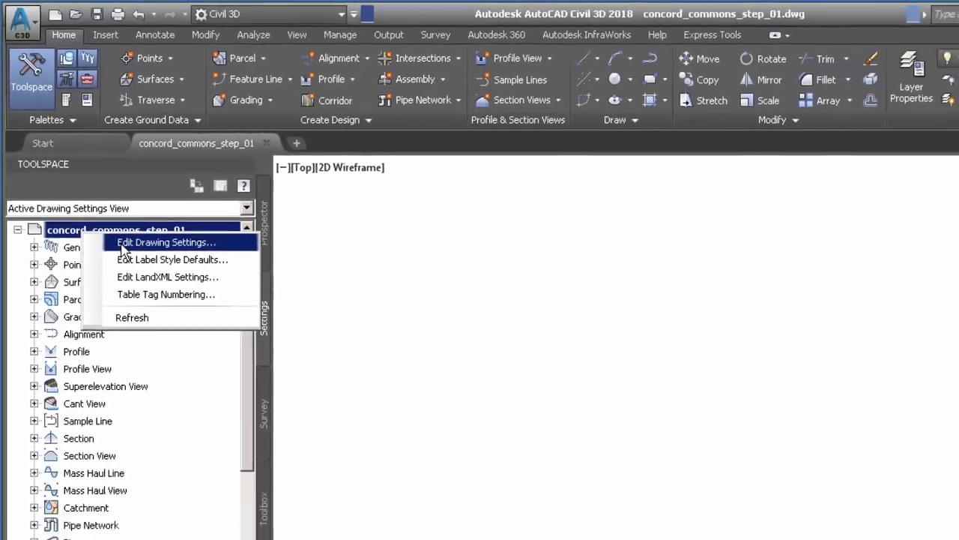
pyautogui.click(137, 292)
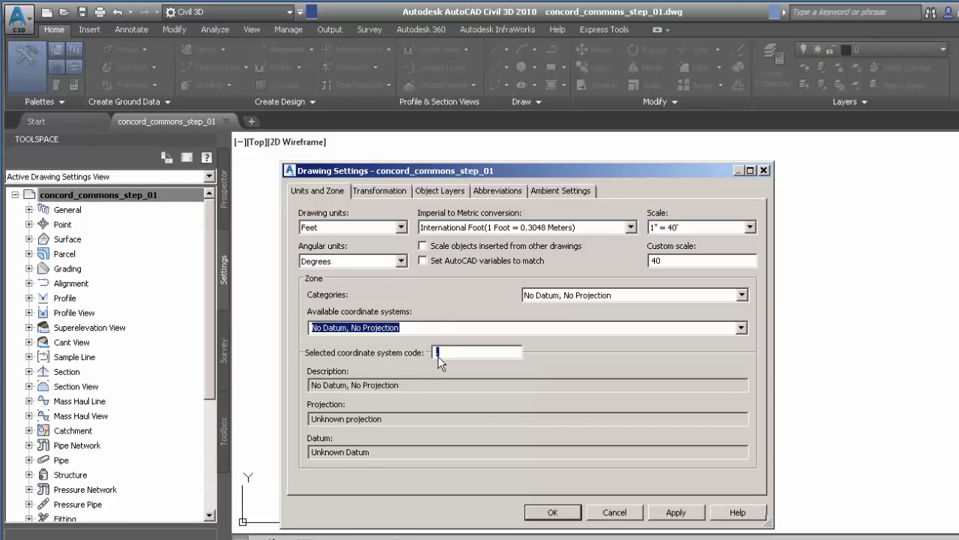
pyautogui.write('PA')
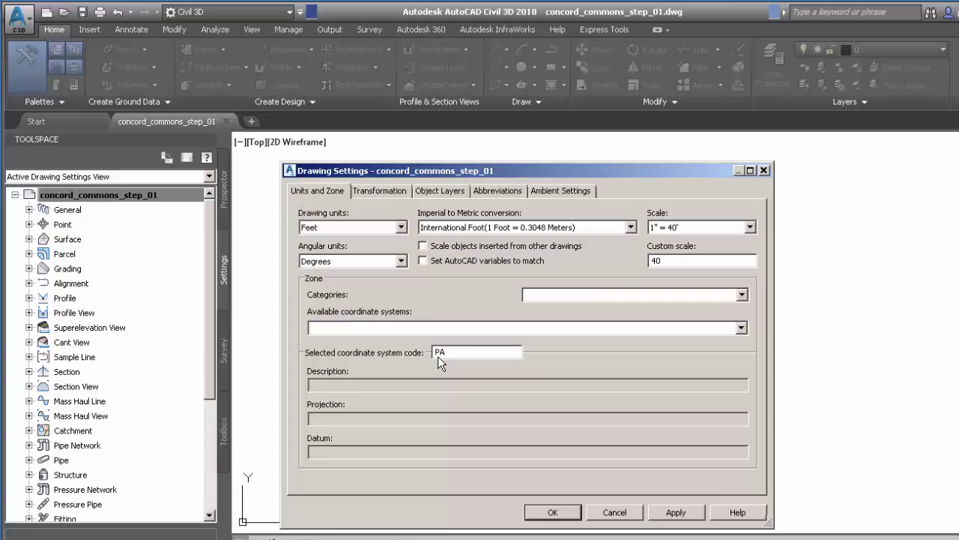
pyautogui.write('83-SF')
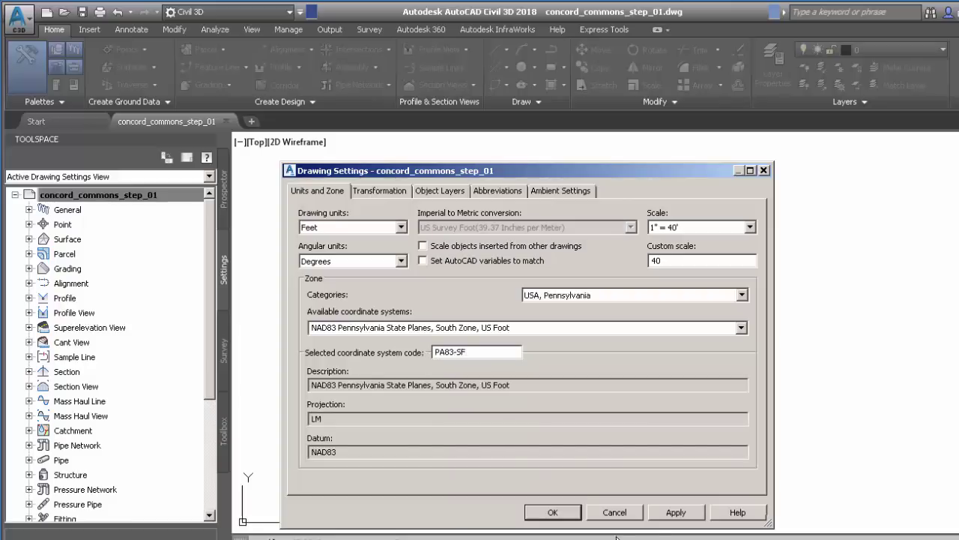
pyautogui.click(558, 515)
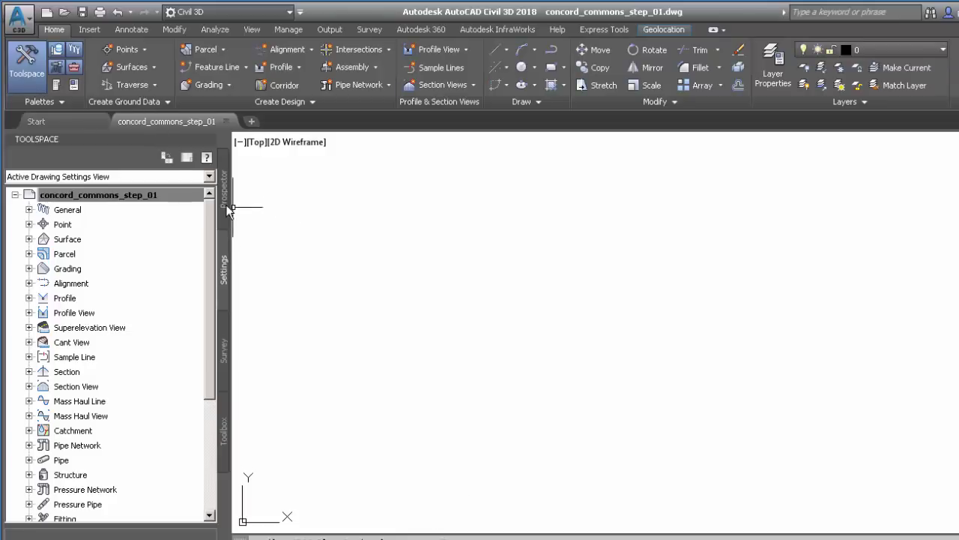
# Return to the Prospector view and start importing points from the Point Creation Tools
pyautogui.click(223, 203)
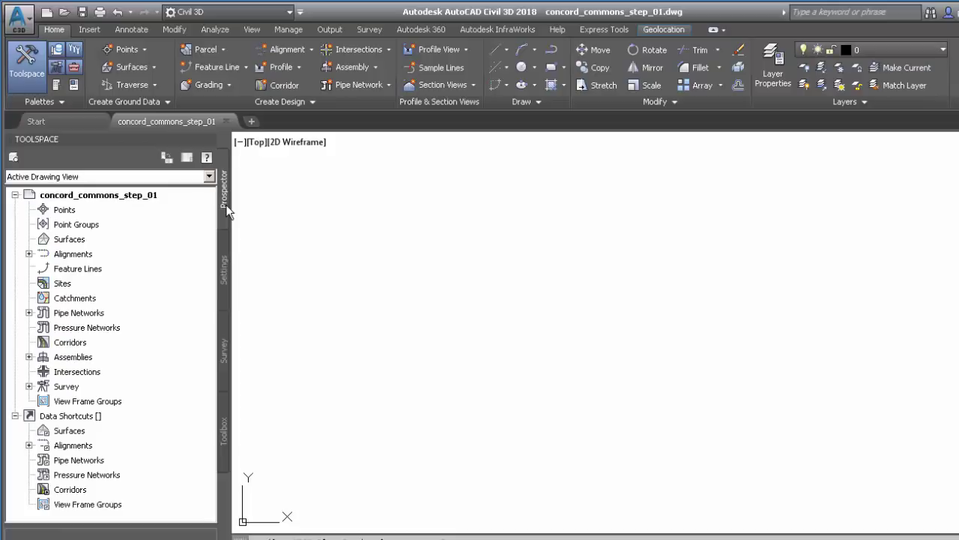
pyautogui.click(136, 51)
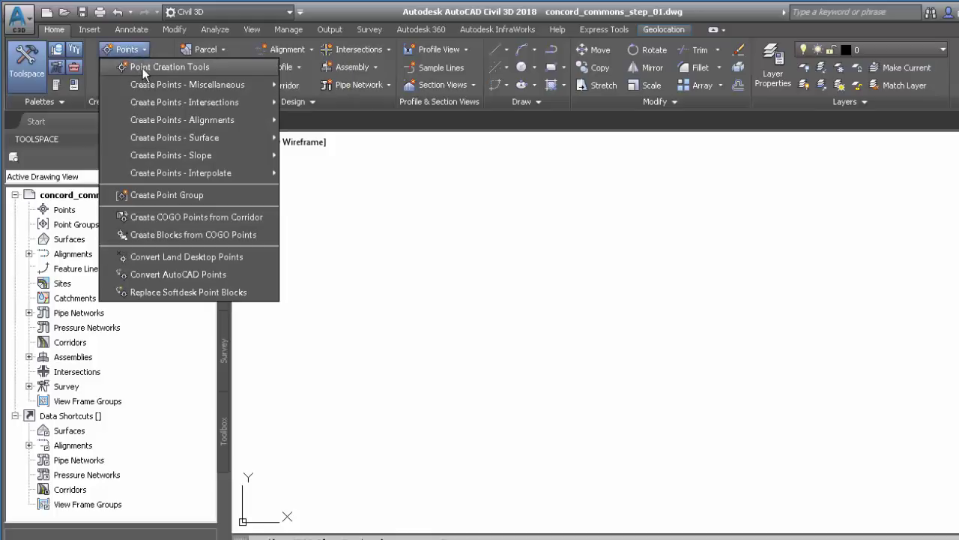
pyautogui.click(143, 69)
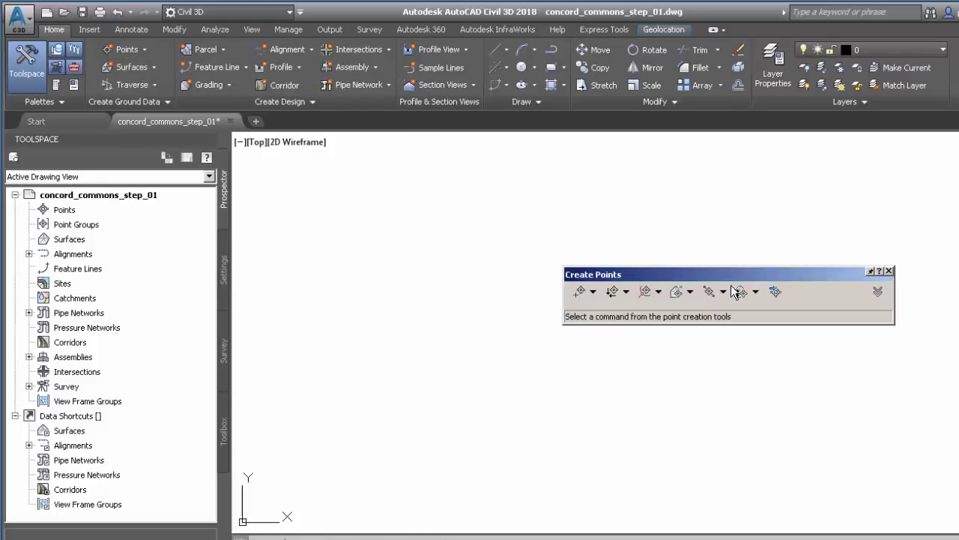
pyautogui.moveTo(652, 274); pyautogui.dragTo(517, 208)
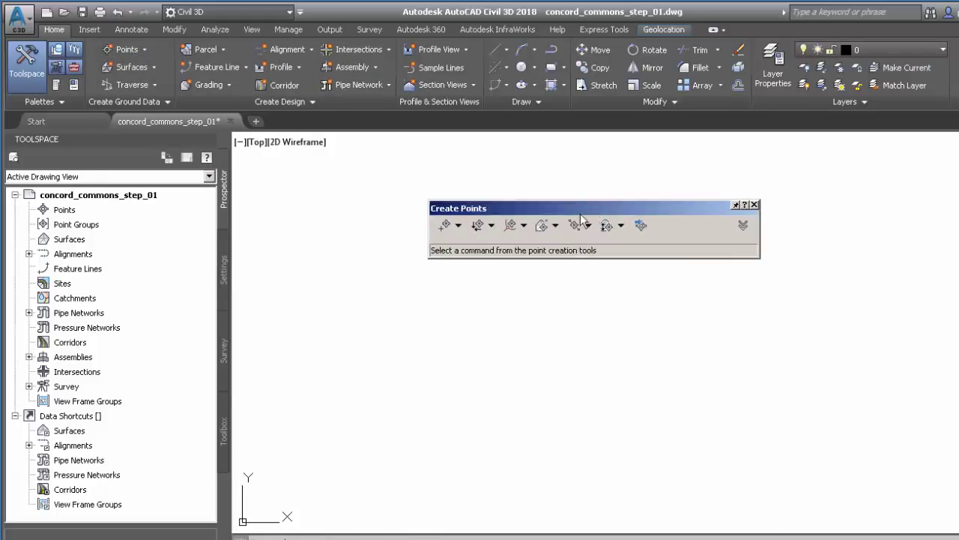
pyautogui.click(642, 224)
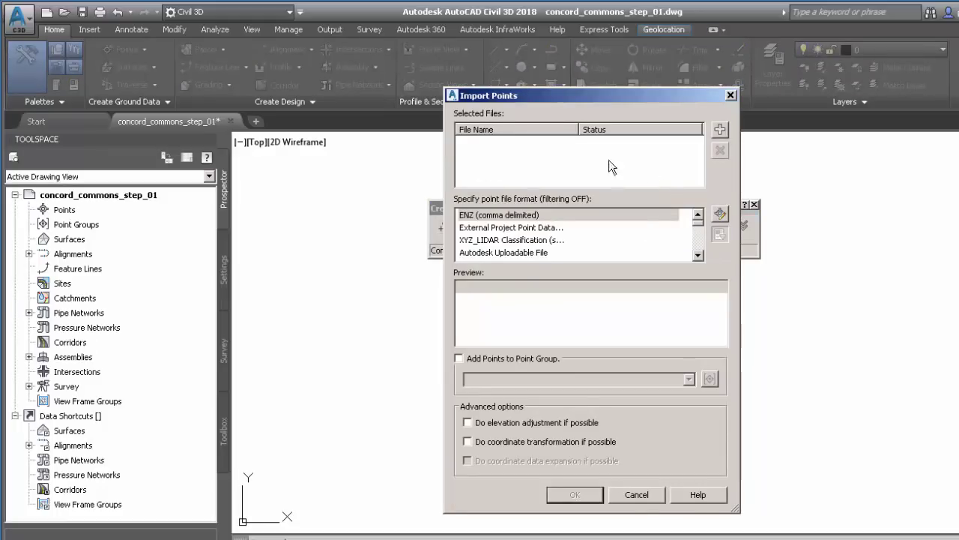
# Add 0405_ConcordCommons.txt from the Concord_Commons folder as the source file and set its point file format to PNEZD (comma delimited)
pyautogui.click(721, 133)
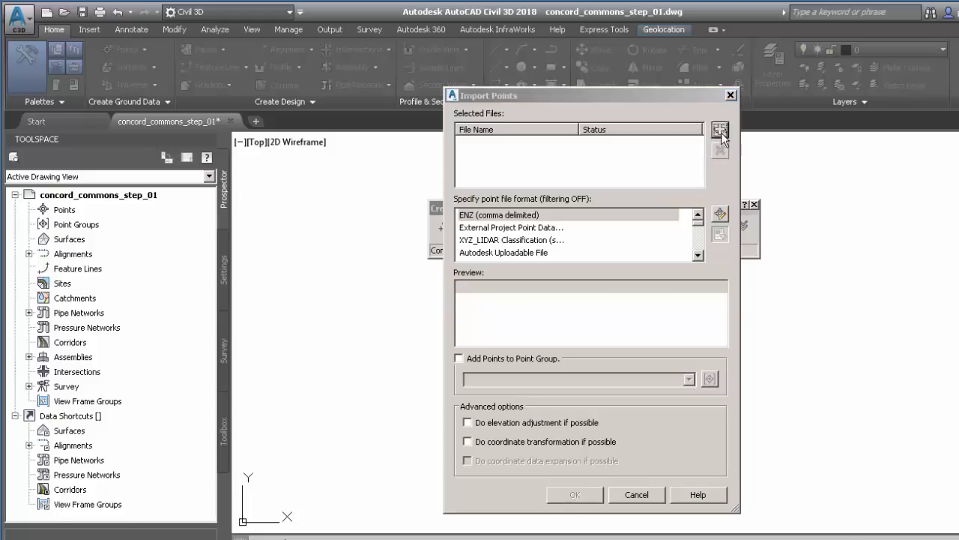
pyautogui.click(649, 197)
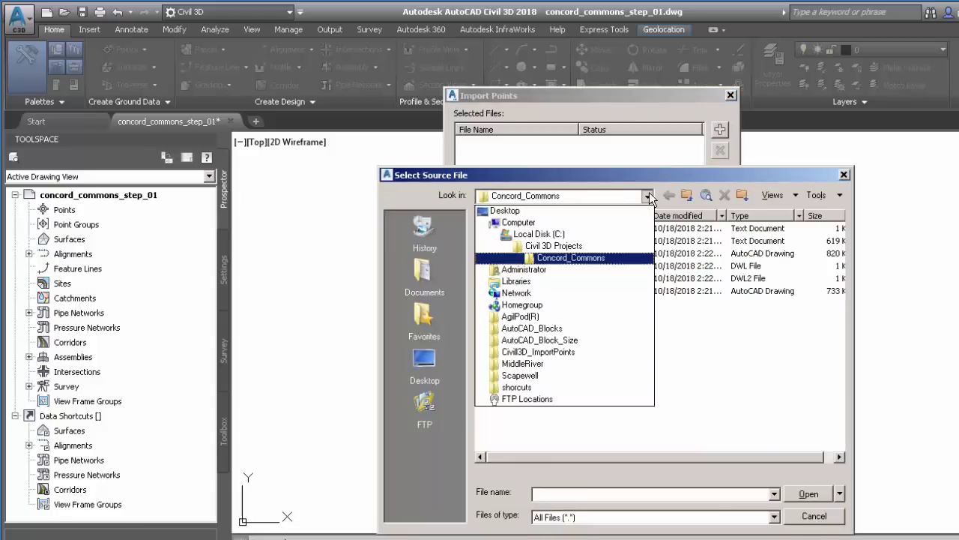
pyautogui.click(556, 249)
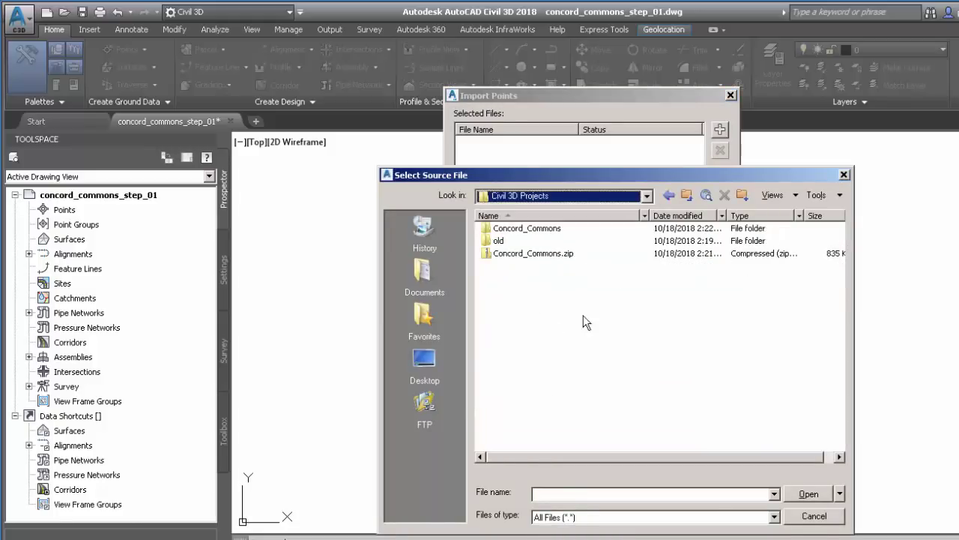
pyautogui.doubleClick(525, 230)
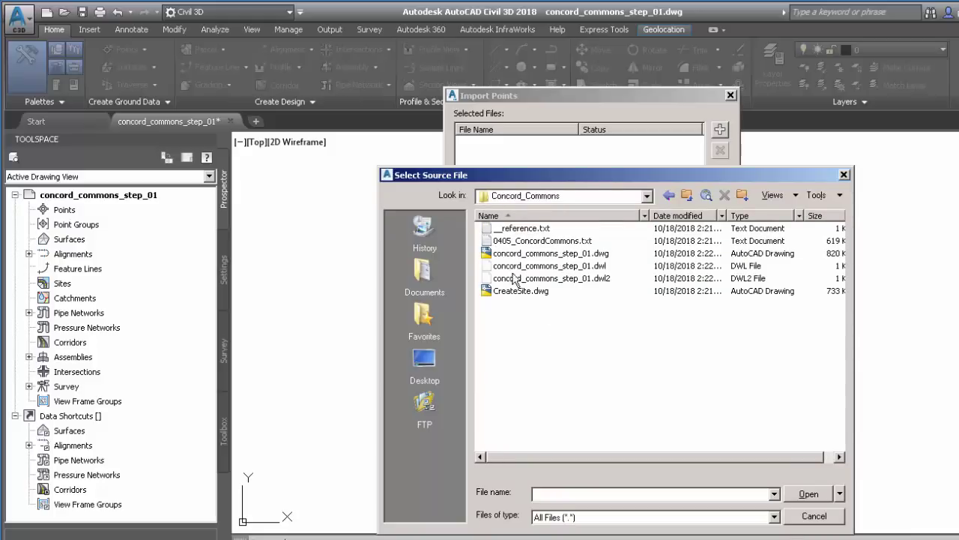
pyautogui.click(520, 243)
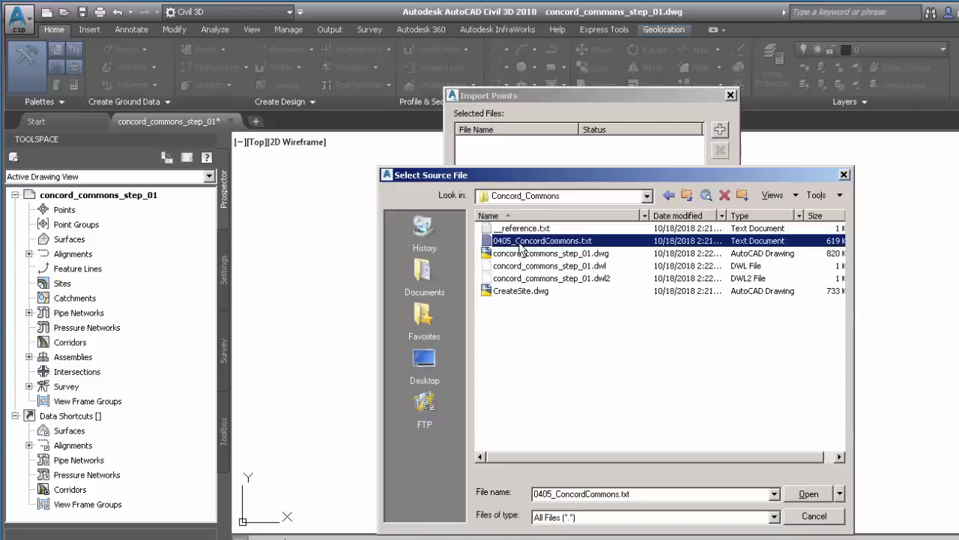
pyautogui.click(809, 494)
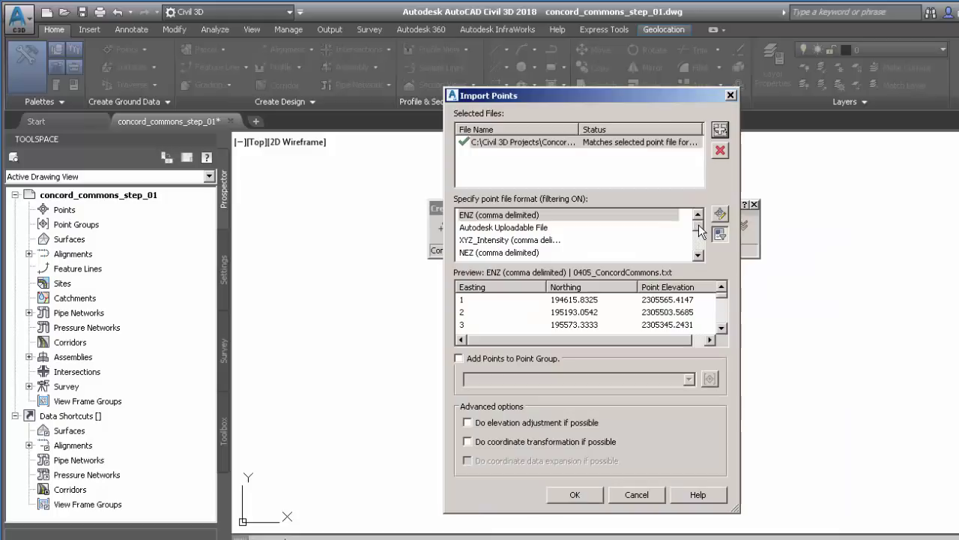
pyautogui.scroll(-4, 701, 231)
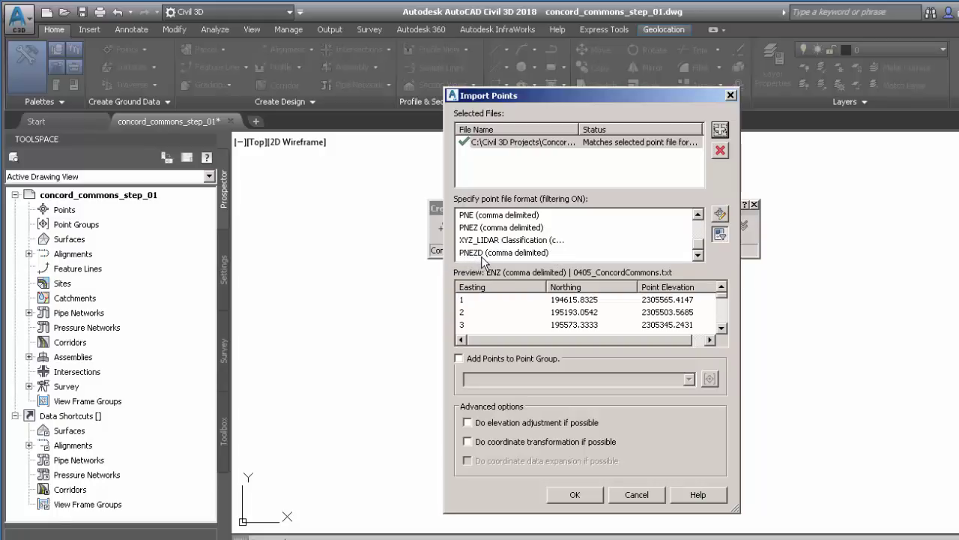
pyautogui.click(482, 253)
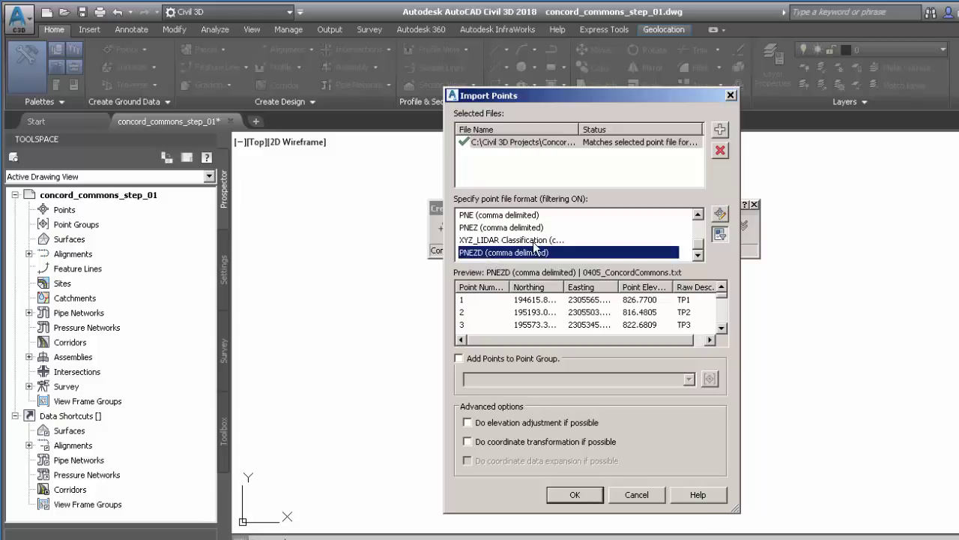
# Import the points into a new point group named 0405_concord_commons and close the point creation tools
pyautogui.click(459, 358)
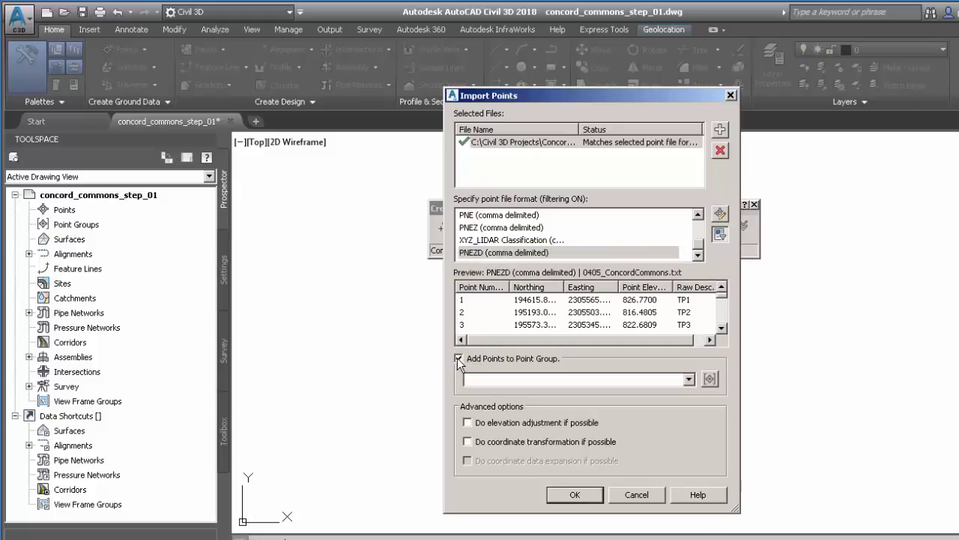
pyautogui.click(710, 379)
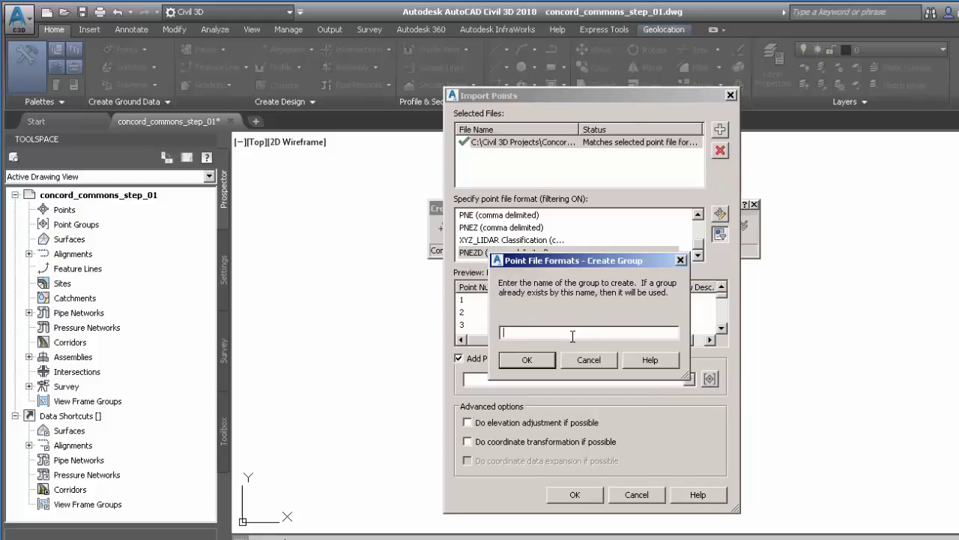
pyautogui.hotkey('alt', 'Tab')
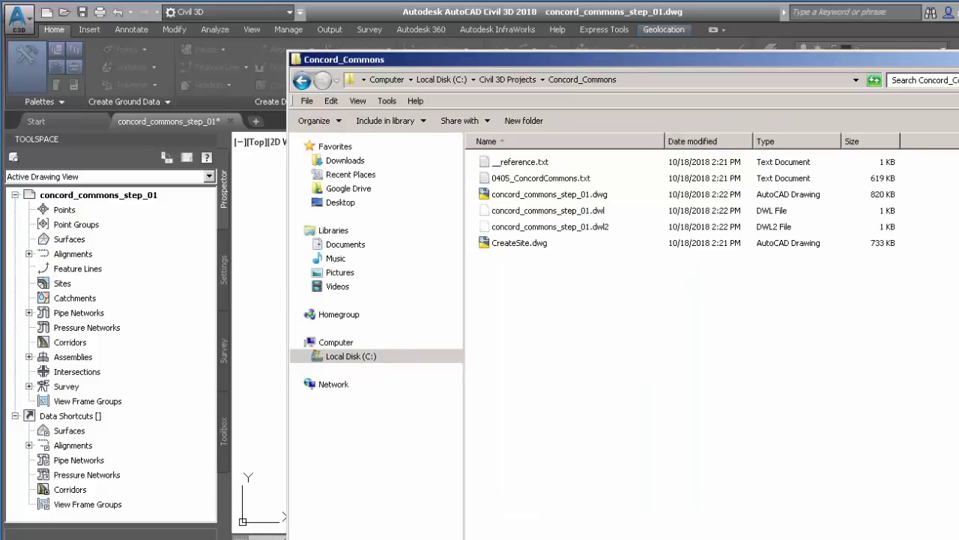
pyautogui.hotkey('alt', 'Tab')
pyautogui.write('0')
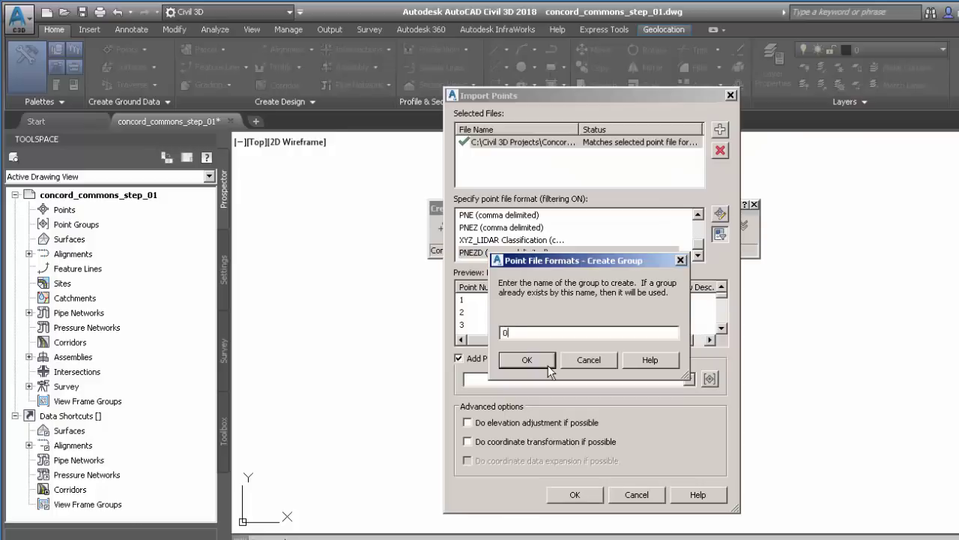
pyautogui.write('405_concord_commons')
pyautogui.click(537, 365)
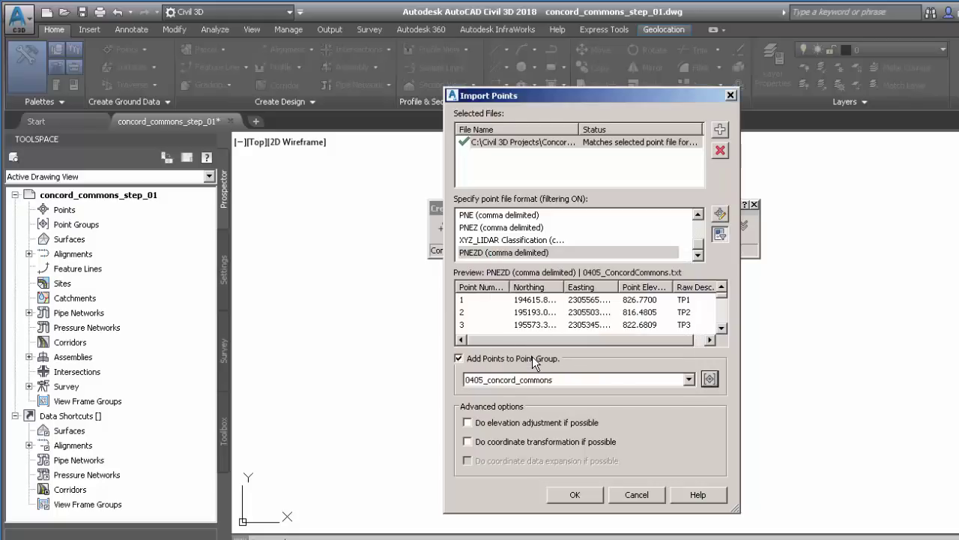
pyautogui.click(576, 495)
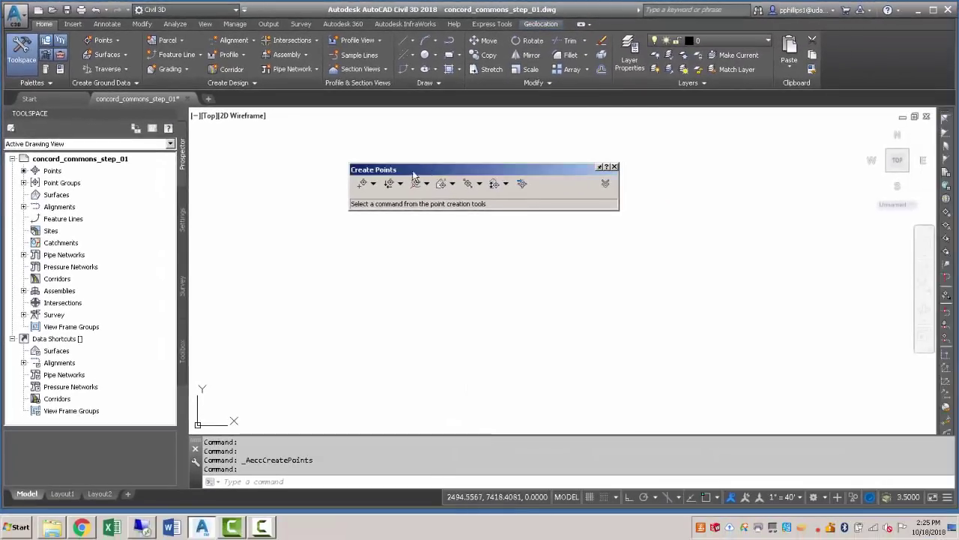
pyautogui.click(614, 166)
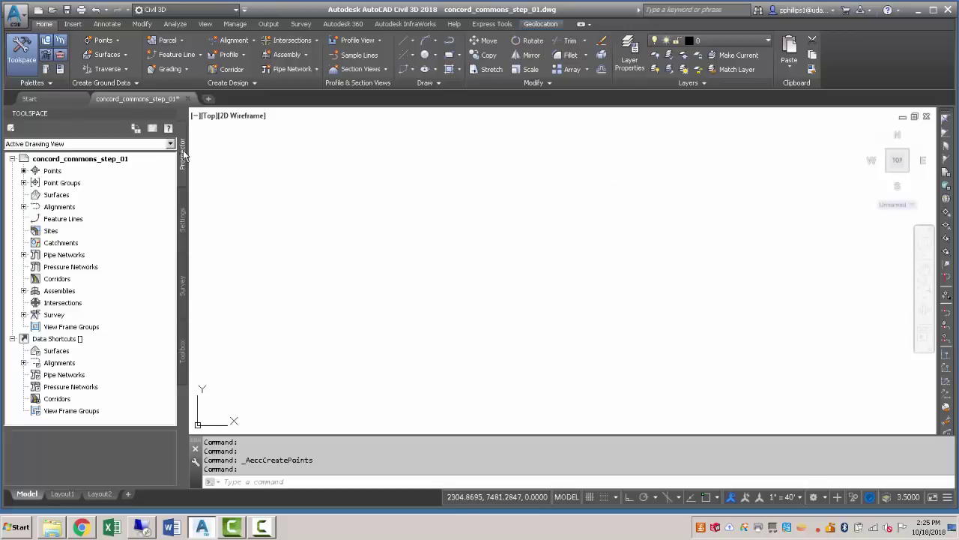
# Expand the drawing's point groups and zoom to the 0405_concord_commons group
pyautogui.click(23, 182)
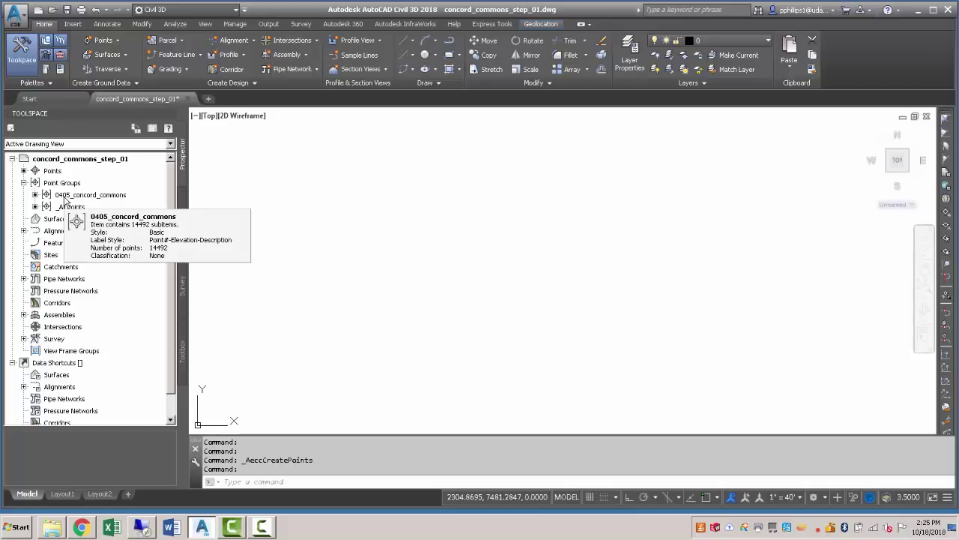
pyautogui.rightClick(65, 197)
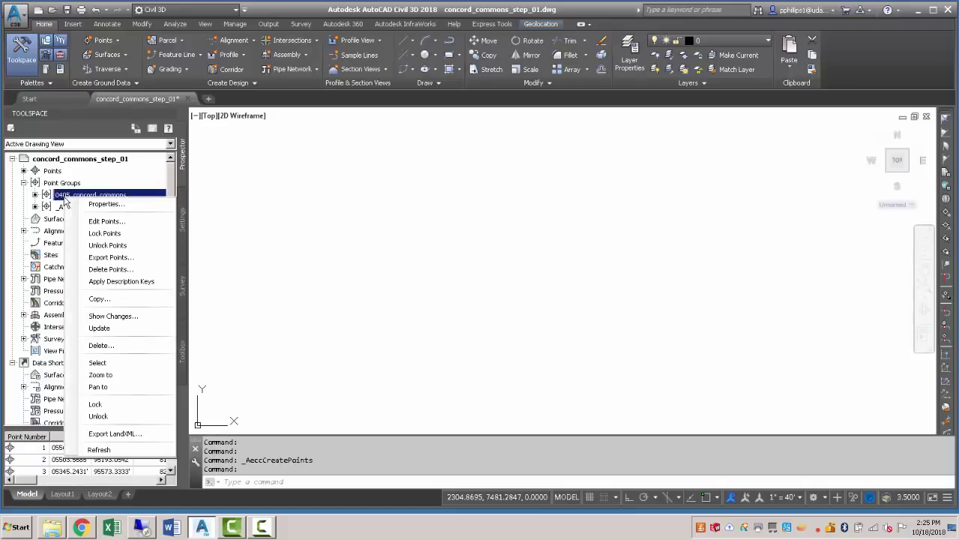
pyautogui.click(101, 375)
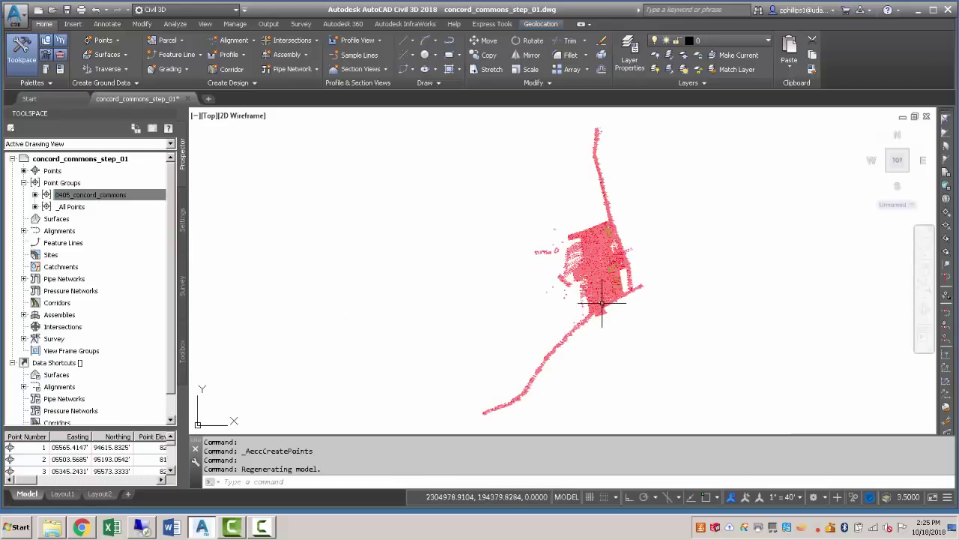
# Start a new point group named No_Display with both the point style and the point label style set to <none>
pyautogui.click(50, 192)
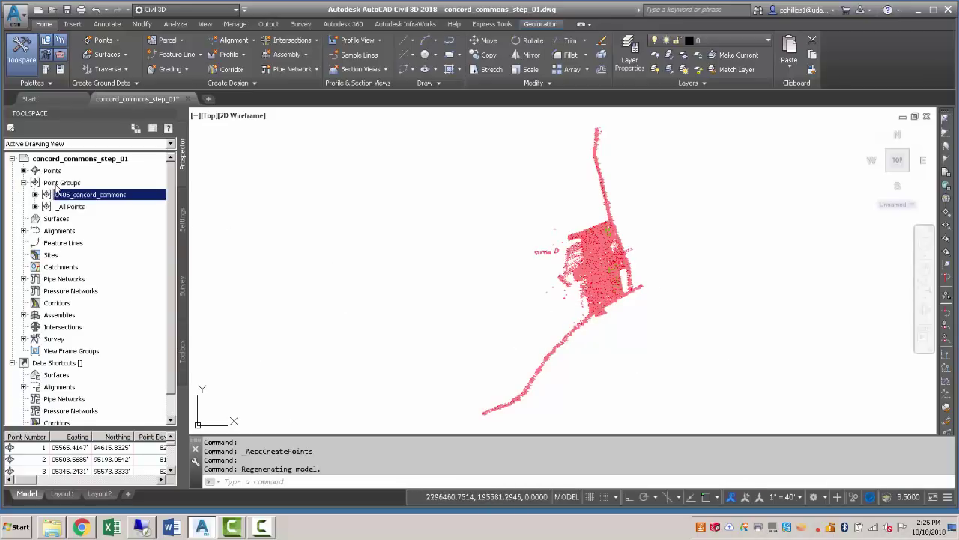
pyautogui.rightClick(56, 188)
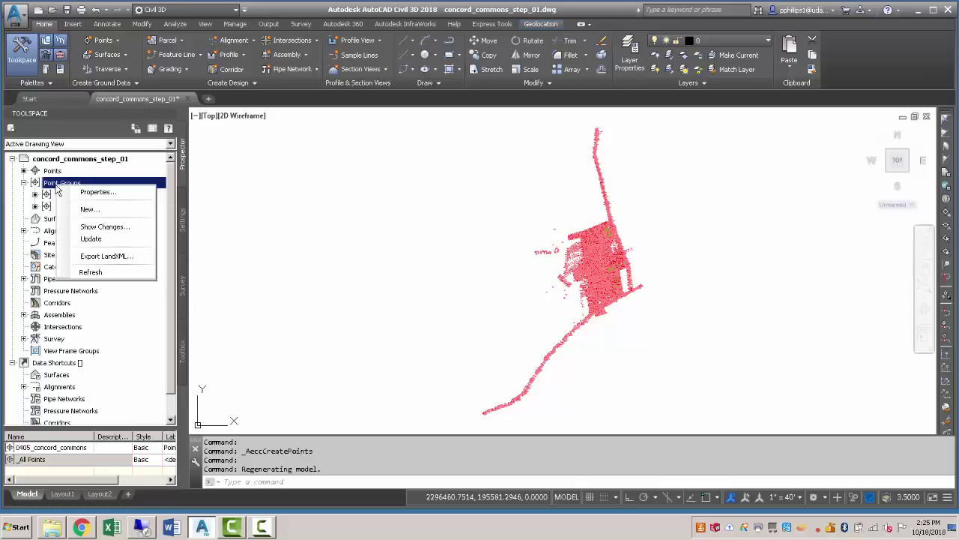
pyautogui.click(87, 210)
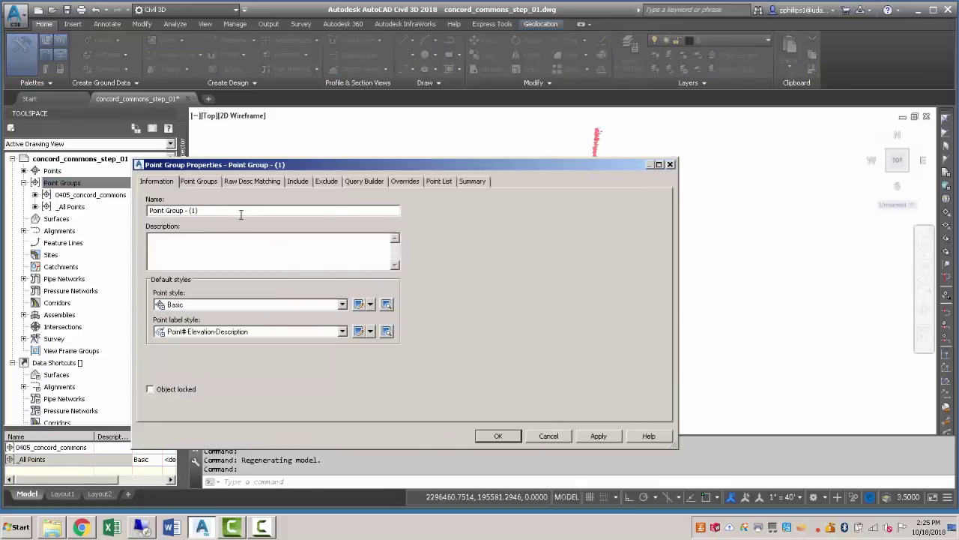
pyautogui.moveTo(241, 215); pyautogui.dragTo(122, 217)
pyautogui.write('No_Display')
pyautogui.click(344, 307)
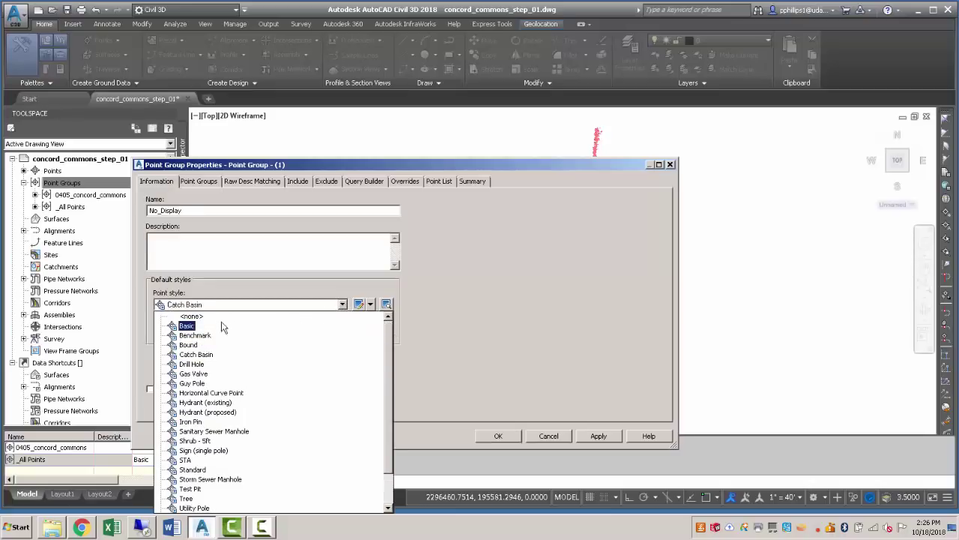
pyautogui.scroll(1, 191, 323)
pyautogui.click(189, 317)
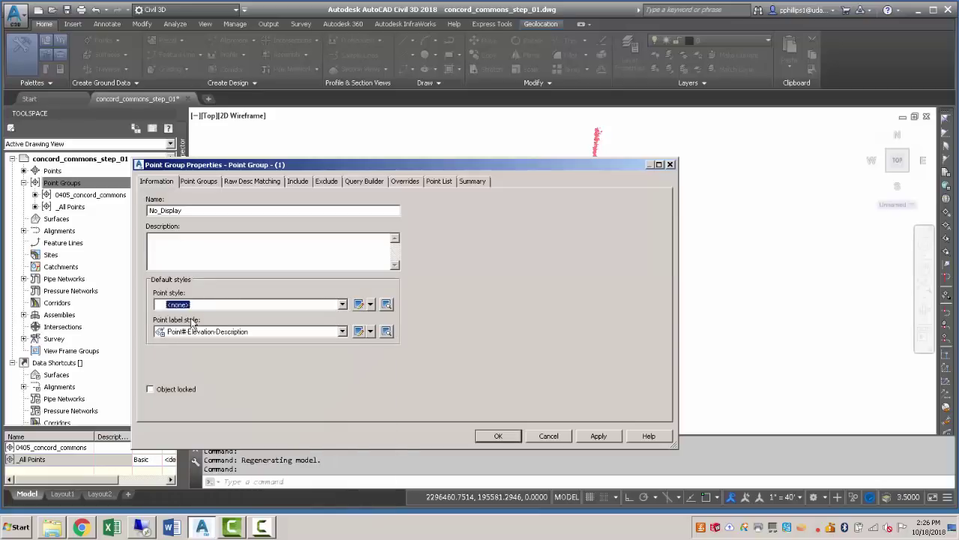
pyautogui.click(342, 332)
pyautogui.click(191, 343)
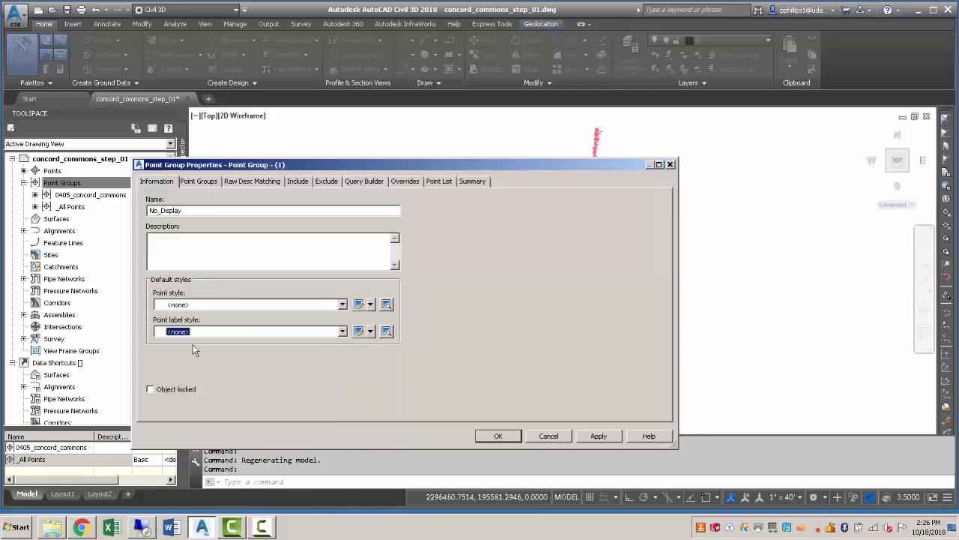
# Include all points in the No_Display group, override their style and point label style, and accept the group
pyautogui.click(299, 181)
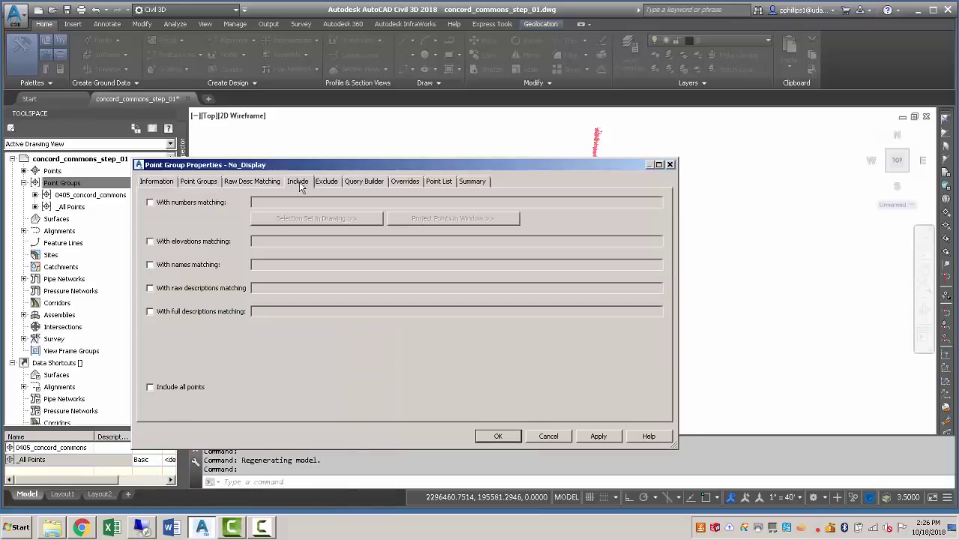
pyautogui.click(149, 387)
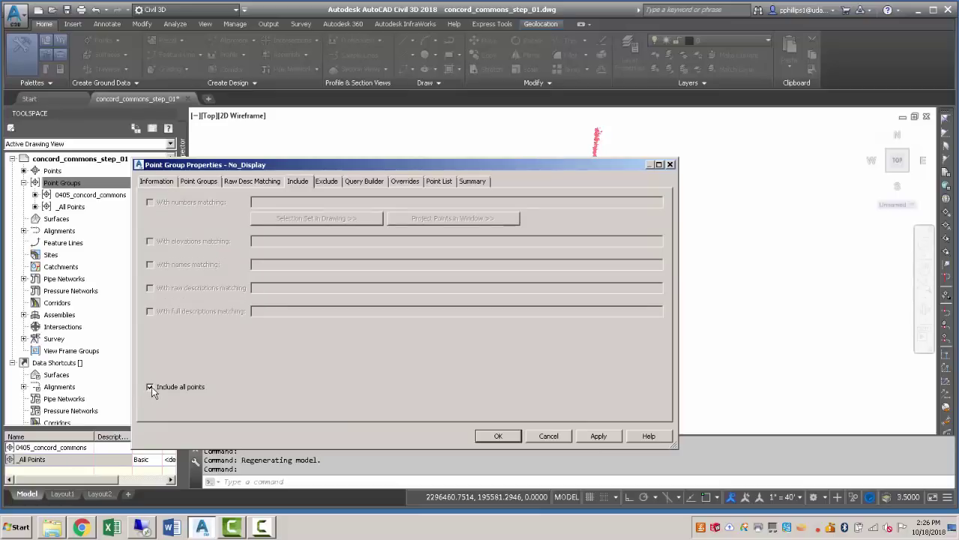
pyautogui.click(405, 182)
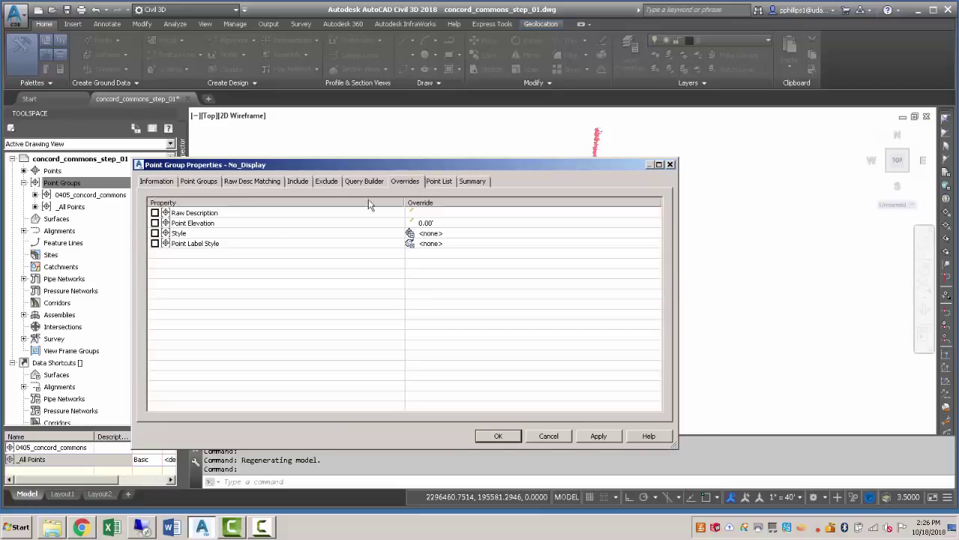
pyautogui.click(154, 233)
pyautogui.click(154, 244)
pyautogui.click(498, 436)
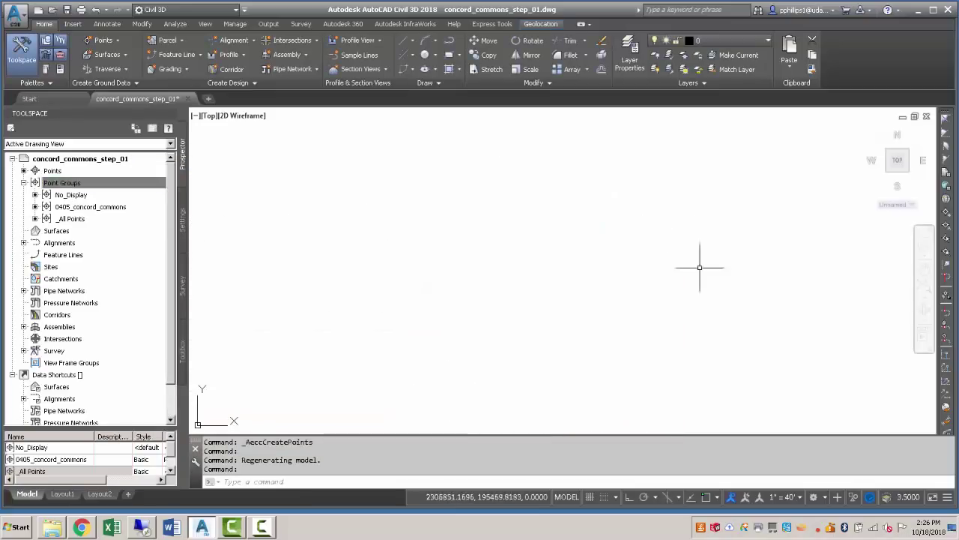
# Reorder the point groups so No_Display sits below 0405_concord_commons and above _All Points, and apply the order
pyautogui.rightClick(62, 185)
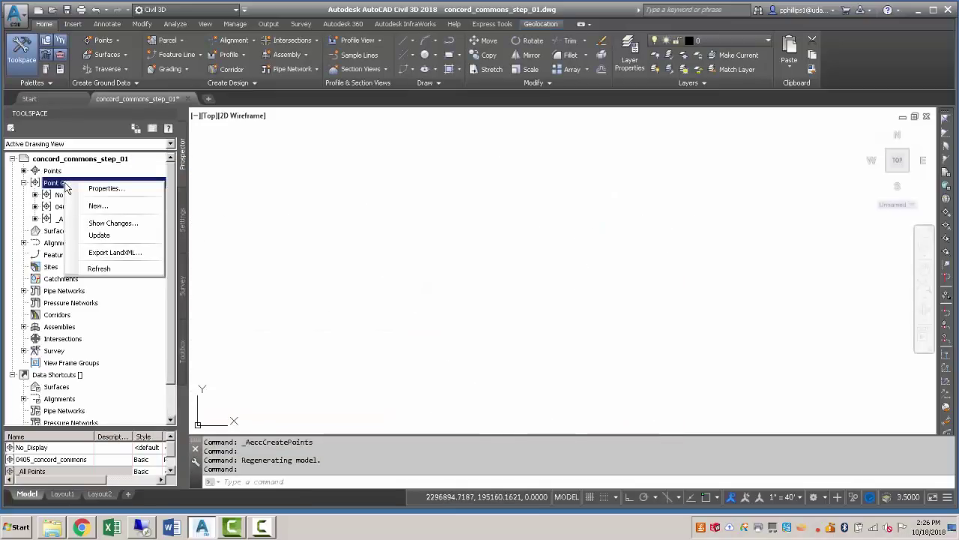
pyautogui.click(102, 189)
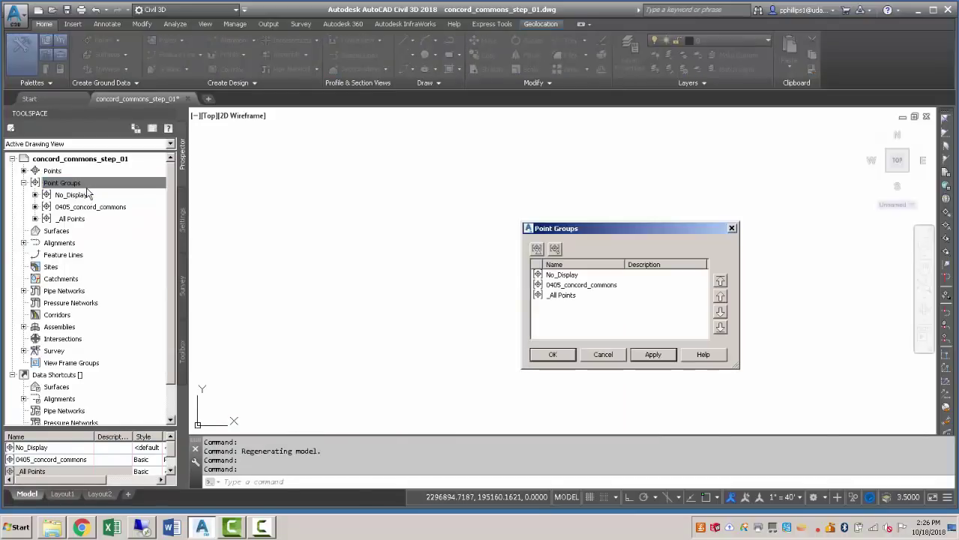
pyautogui.click(571, 276)
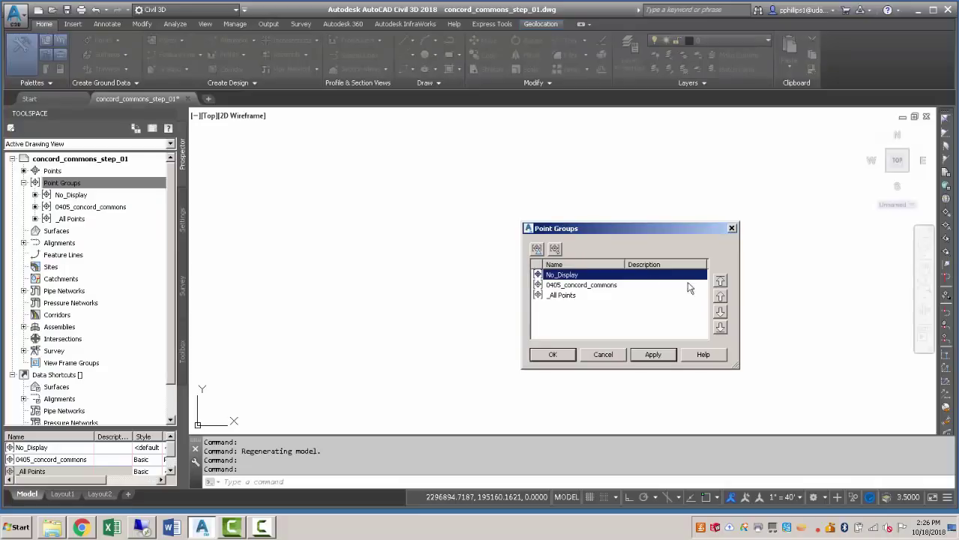
pyautogui.click(721, 296)
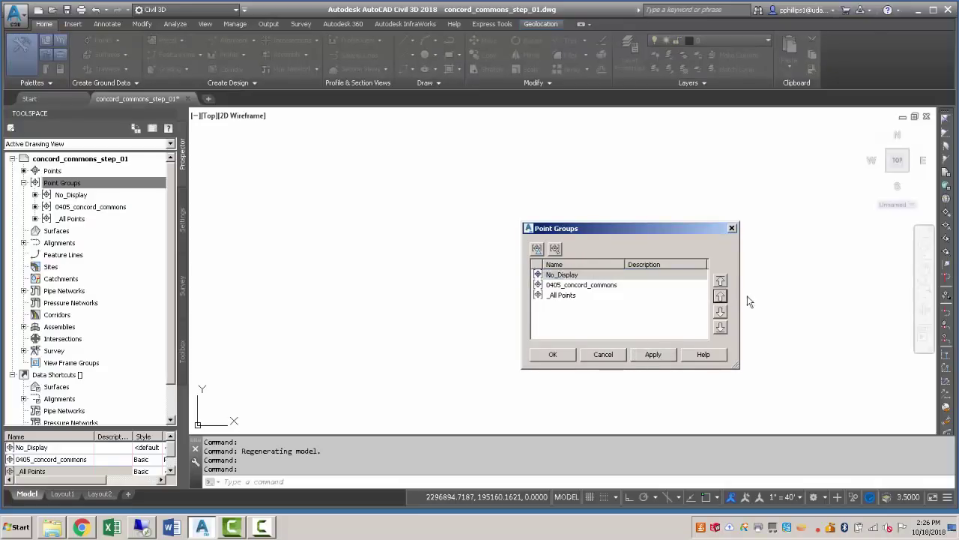
pyautogui.click(720, 312)
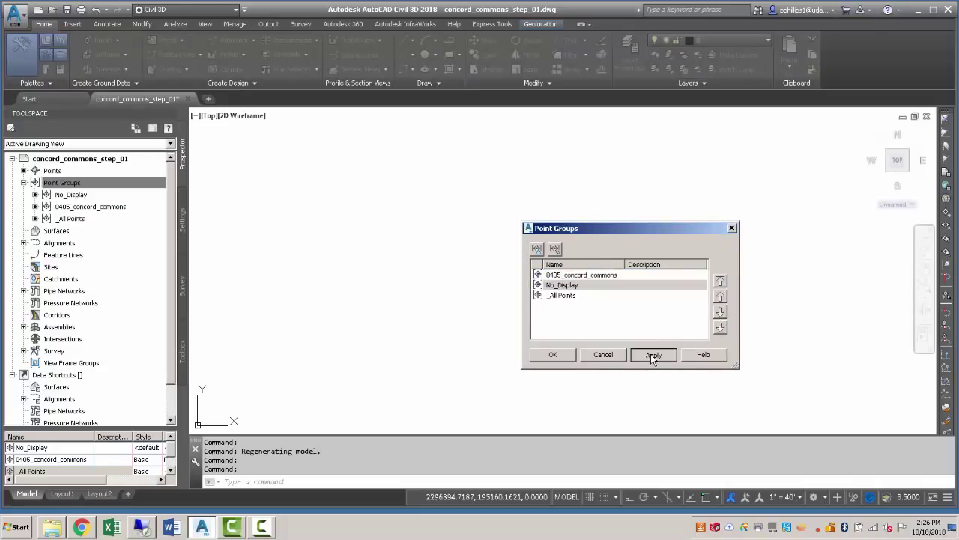
pyautogui.click(653, 355)
pyautogui.moveTo(622, 237); pyautogui.dragTo(751, 242)
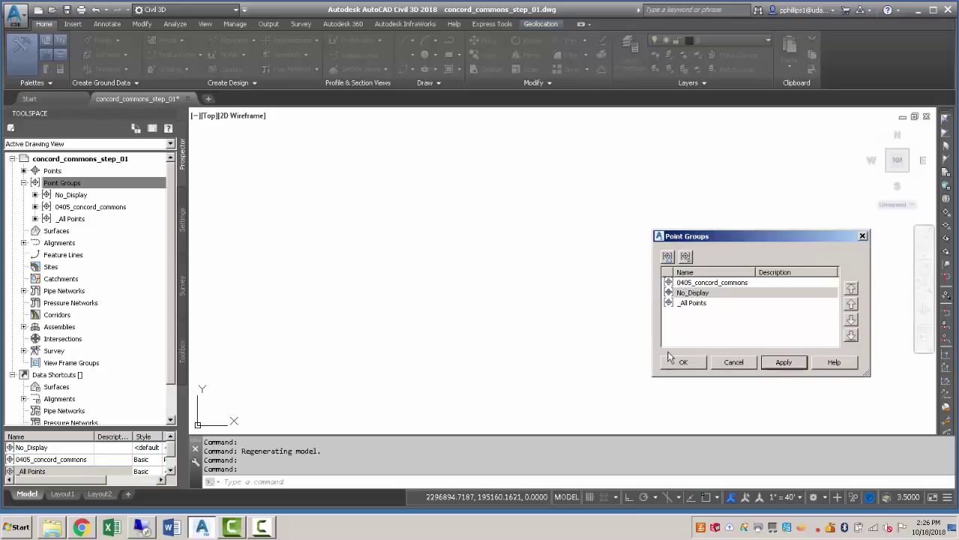
pyautogui.click(669, 353)
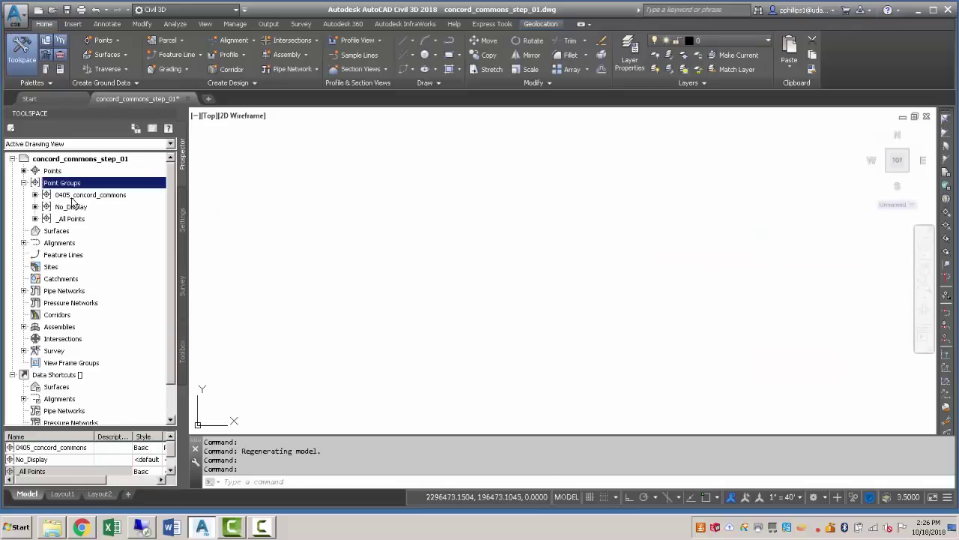
# Check the 0405_concord_commons point group for pending changes and review its properties
pyautogui.rightClick(74, 198)
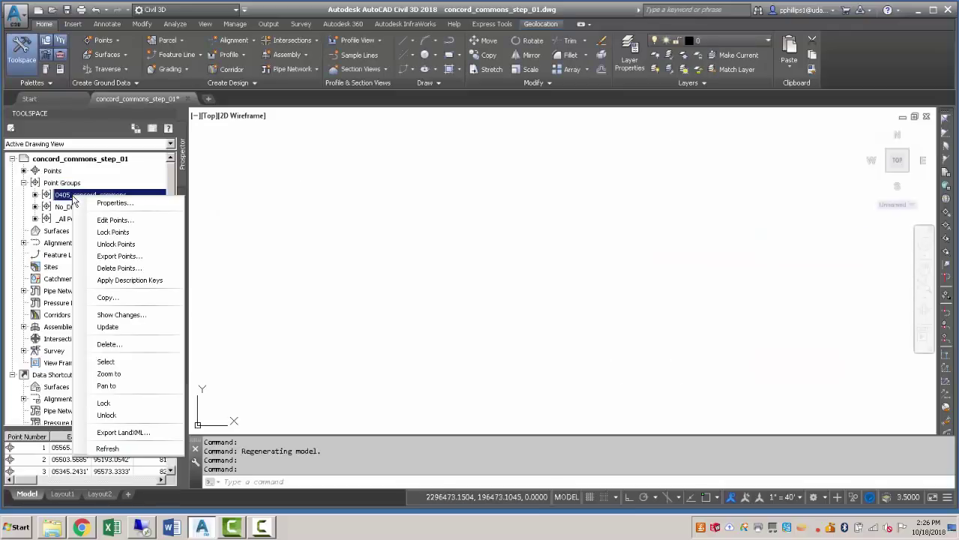
pyautogui.click(117, 315)
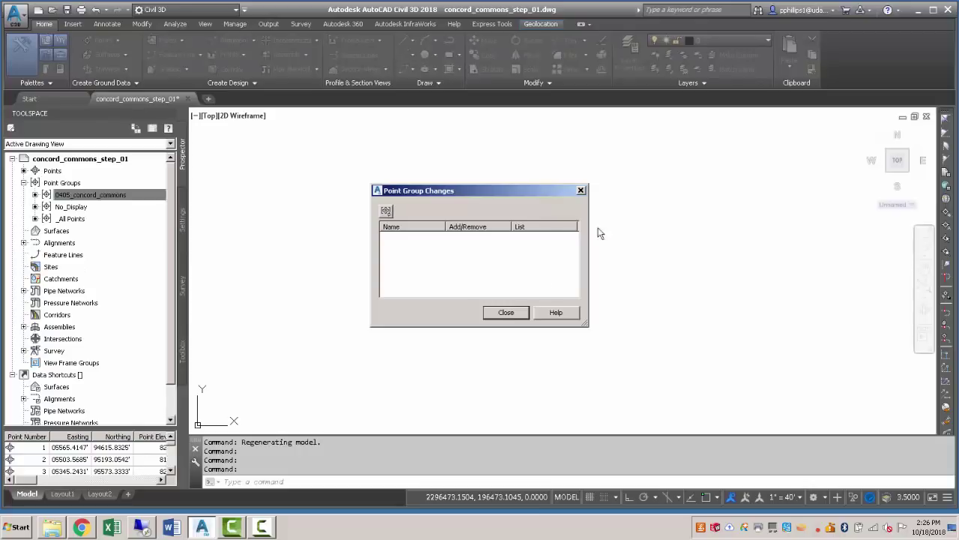
pyautogui.click(580, 191)
pyautogui.click(75, 195)
pyautogui.rightClick(75, 195)
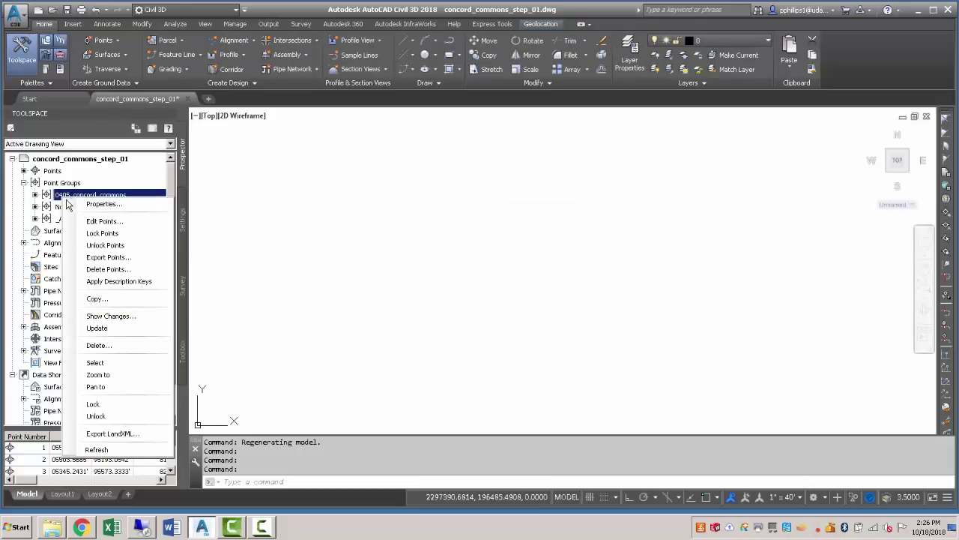
pyautogui.click(105, 199)
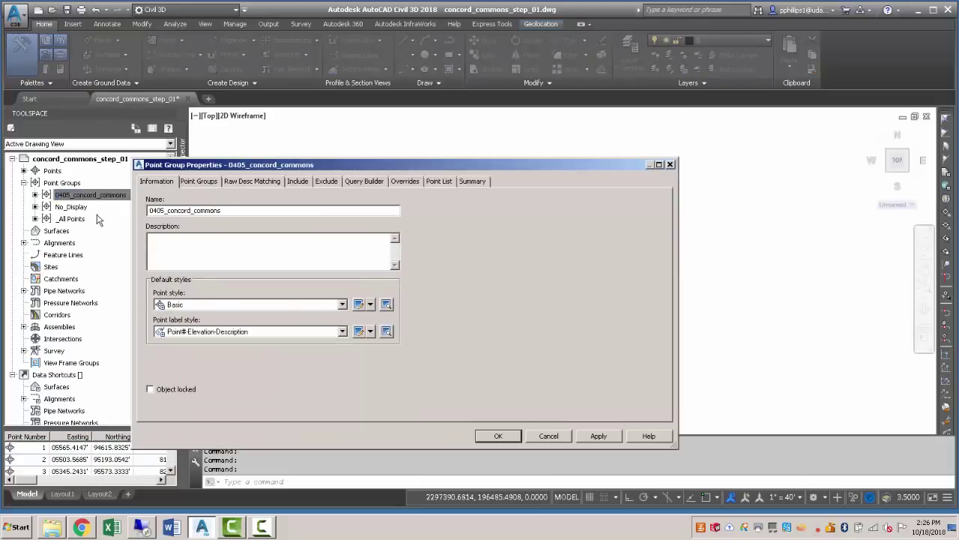
pyautogui.click(500, 436)
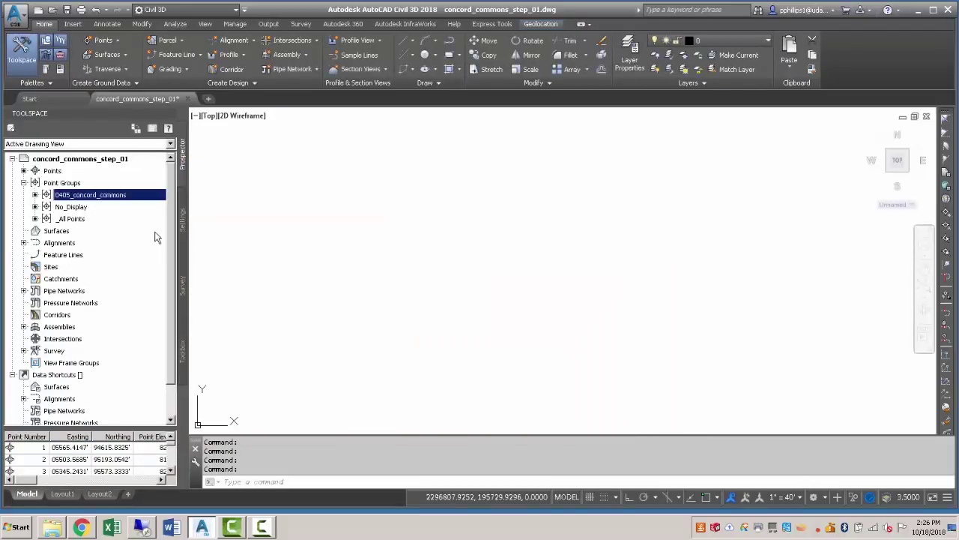
# Regenerate the drawing to update the point display with the REGEN command
pyautogui.rightClick(65, 184)
pyautogui.press('Escape')
pyautogui.click(92, 196)
pyautogui.click(285, 199)
pyautogui.press('Escape')
pyautogui.press('Escape')
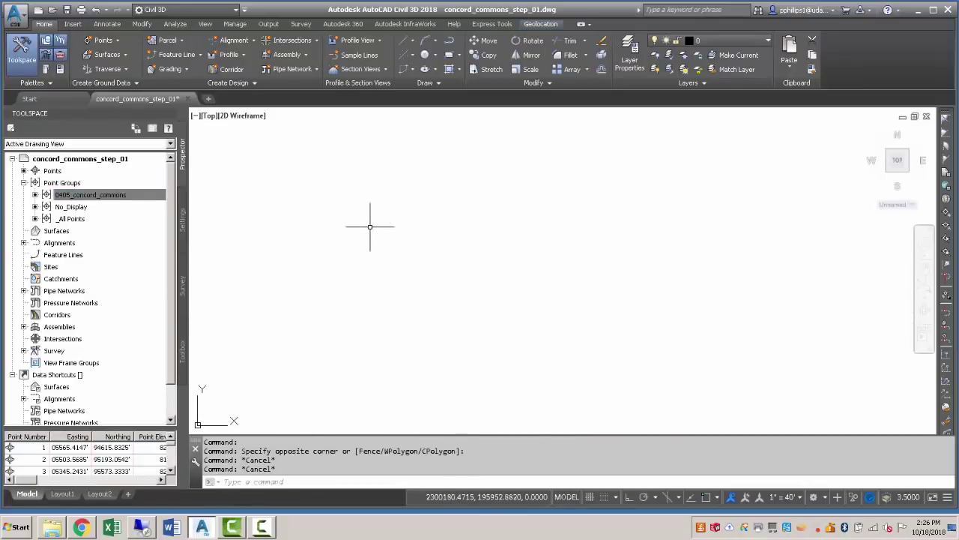
pyautogui.write('regen')
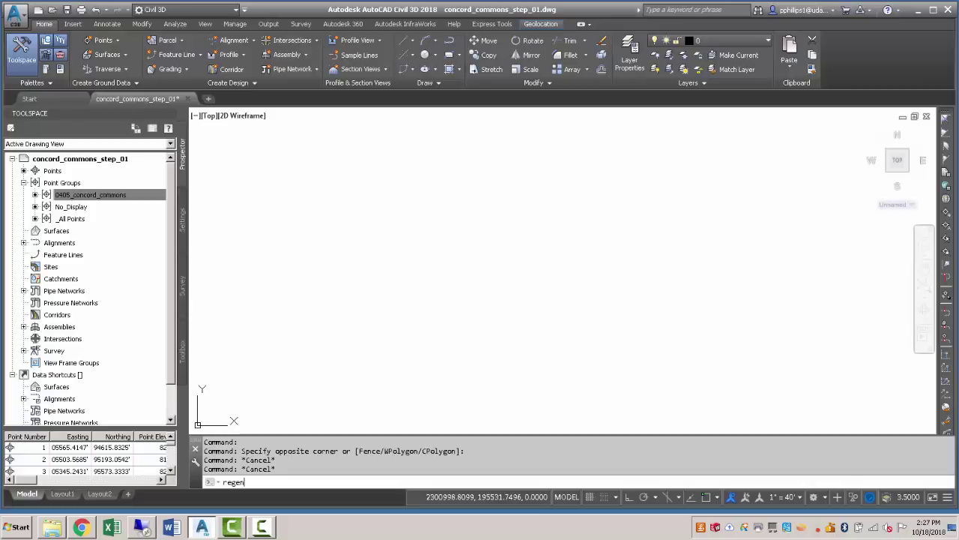
pyautogui.press('Return')
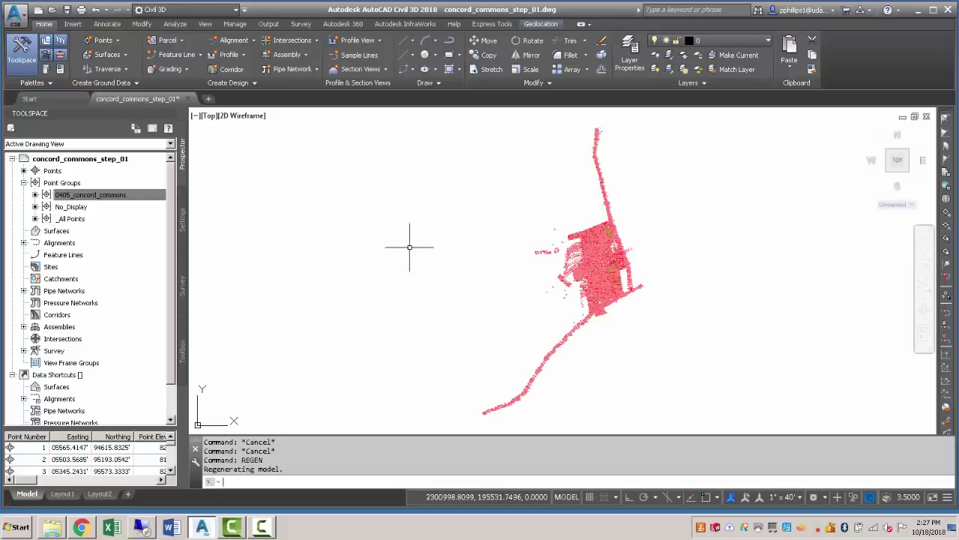
# Define a new point group named EG_topo that includes points with elevations matching >0
pyautogui.rightClick(53, 186)
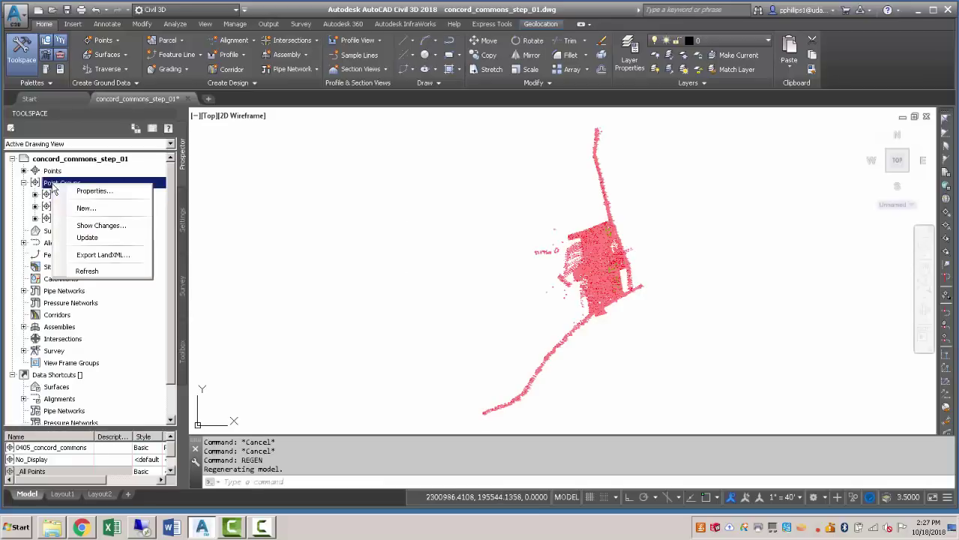
pyautogui.click(83, 209)
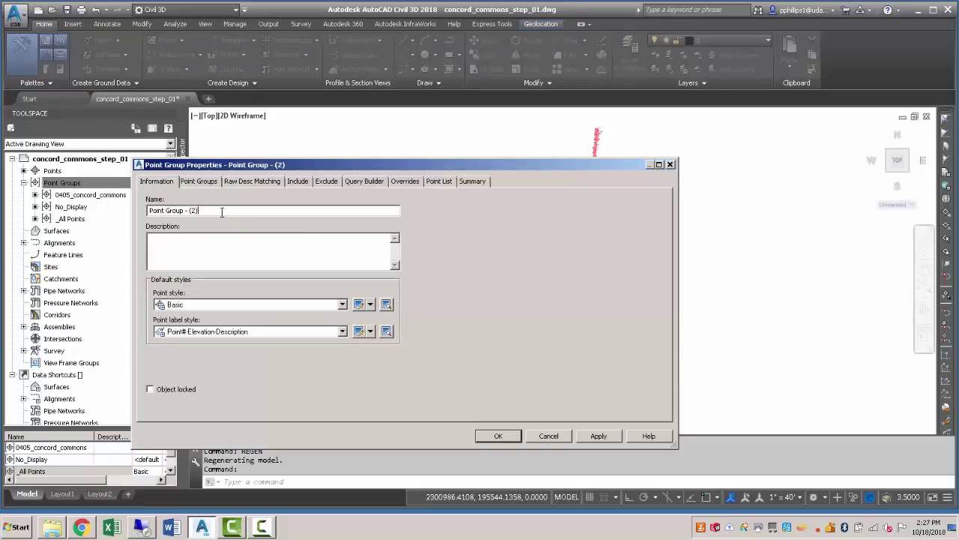
pyautogui.moveTo(222, 211); pyautogui.dragTo(147, 211)
pyautogui.write('EG_topo')
pyautogui.click(297, 182)
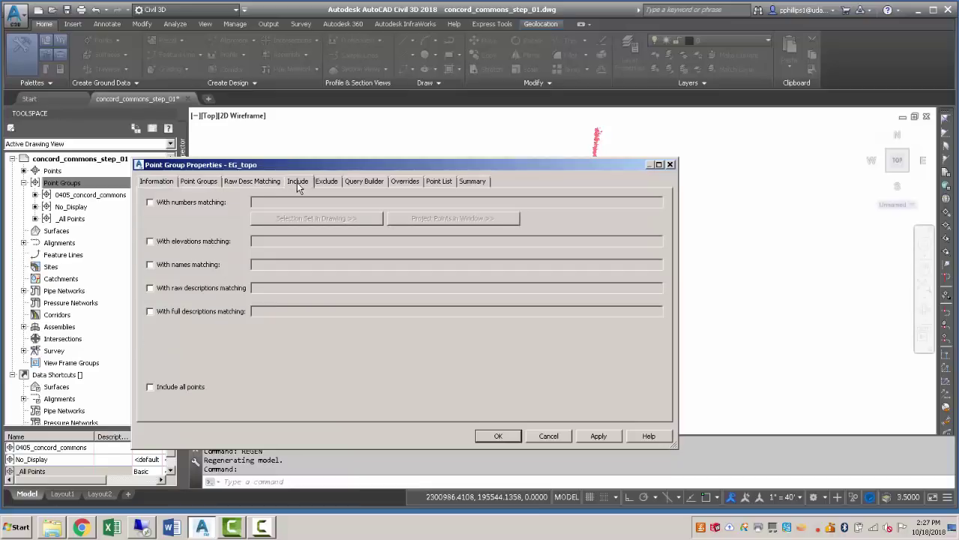
pyautogui.click(155, 242)
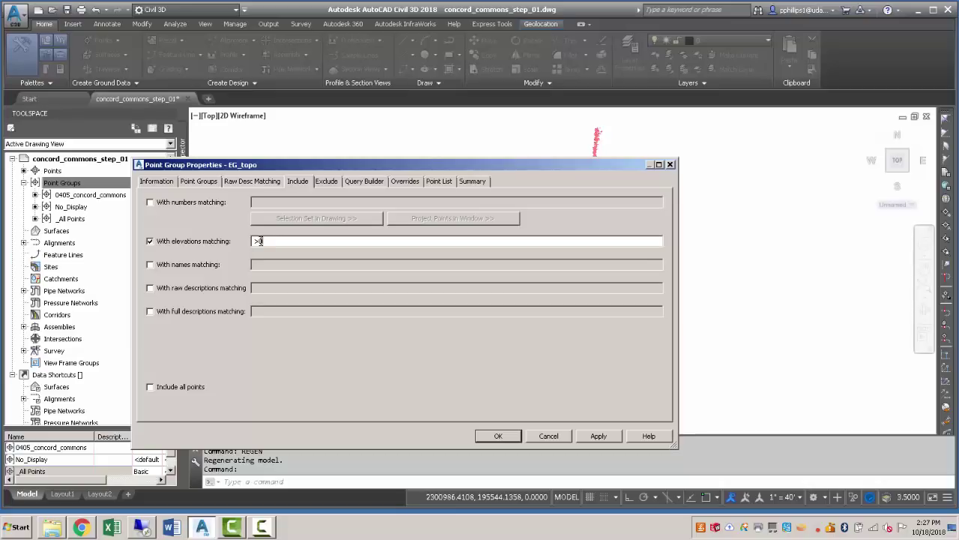
pyautogui.write('0')
# Check the EG_topo point list sorted by elevation in ascending and descending order, and finish creating the group
pyautogui.click(440, 182)
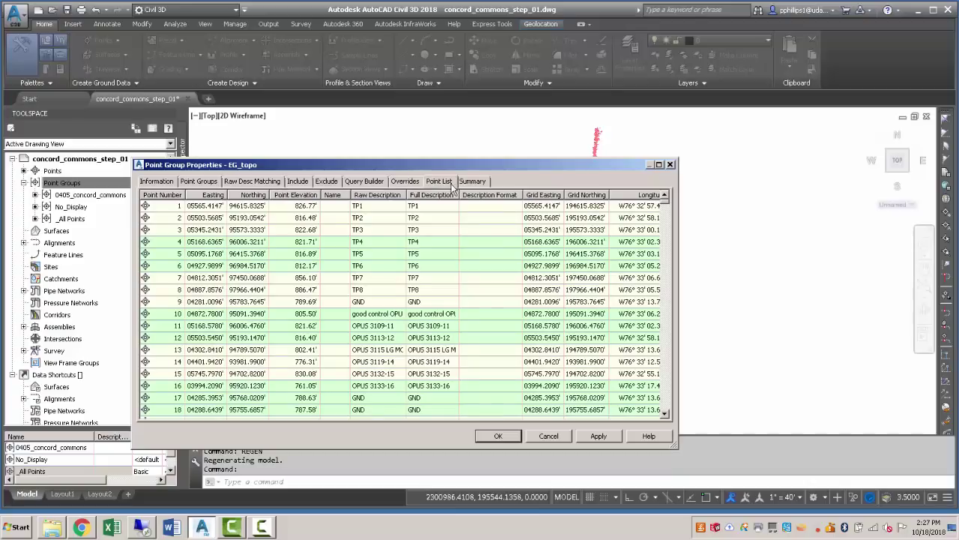
pyautogui.click(288, 196)
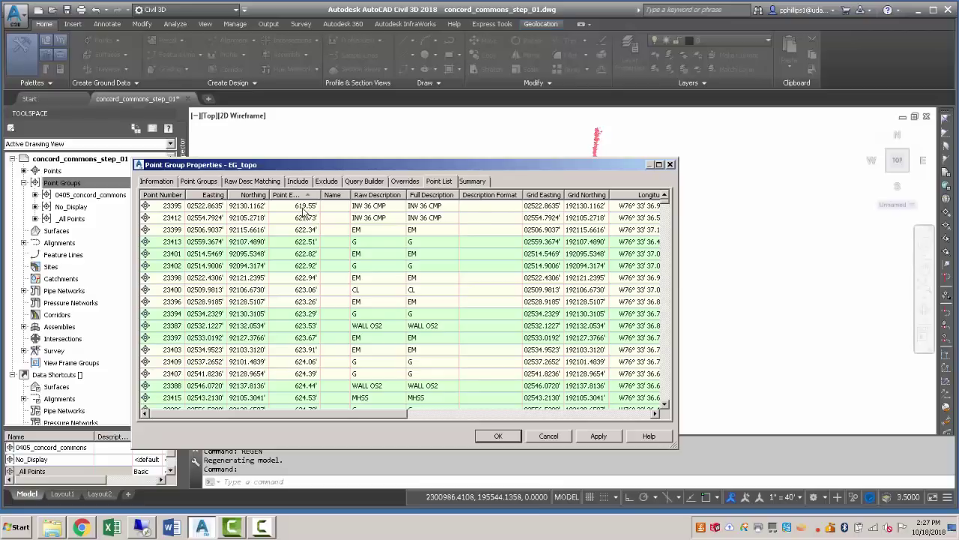
pyautogui.click(300, 196)
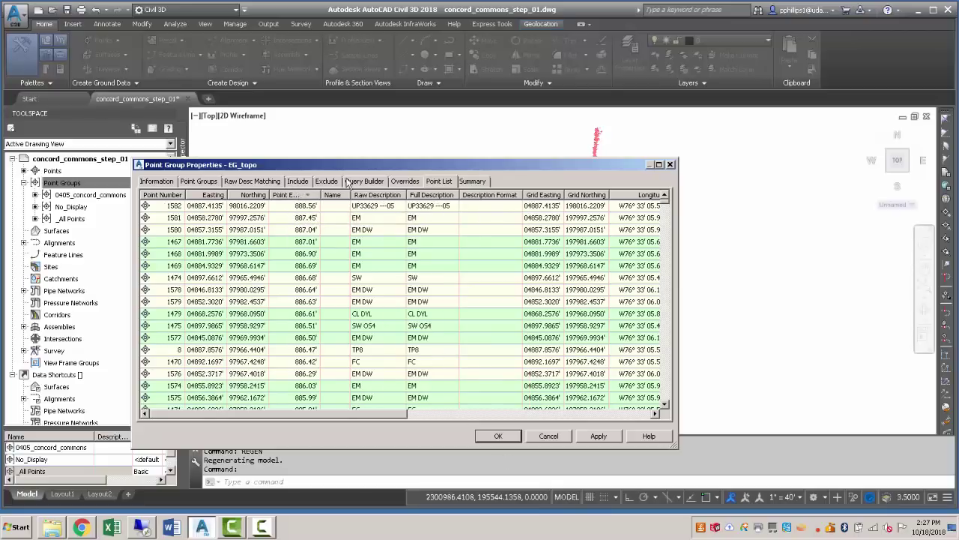
pyautogui.click(156, 181)
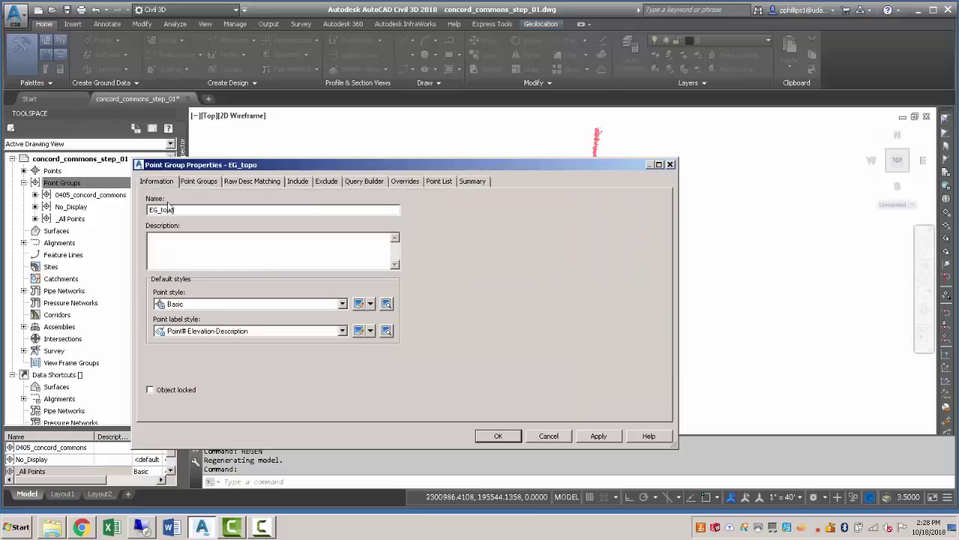
pyautogui.click(509, 437)
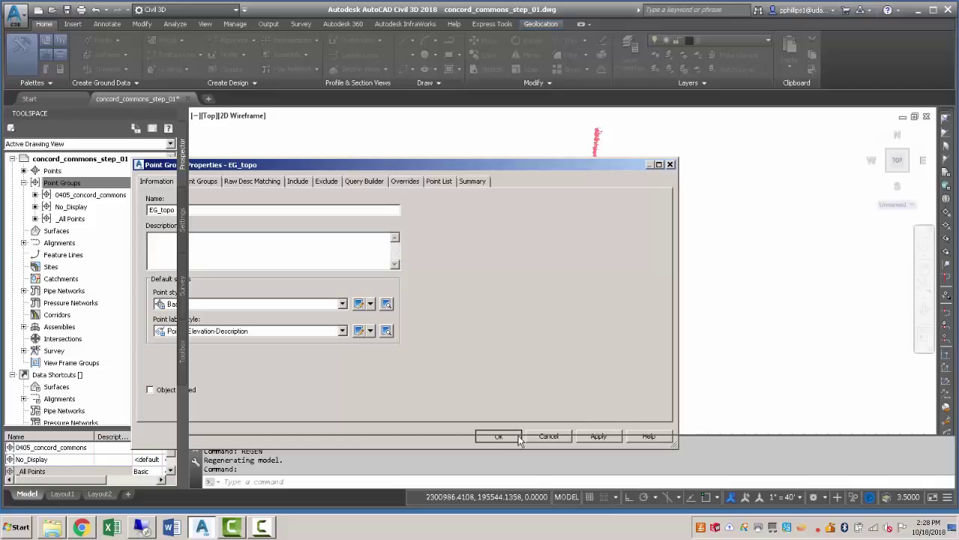
pyautogui.click(518, 437)
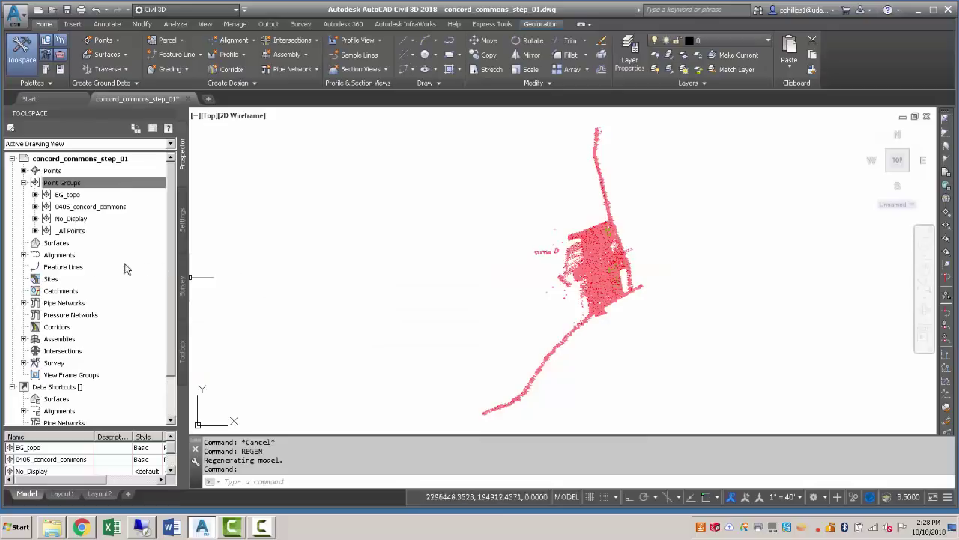
# Create a new TIN surface named EG with the default Contours 2' and 10' (Background) style
pyautogui.rightClick(60, 245)
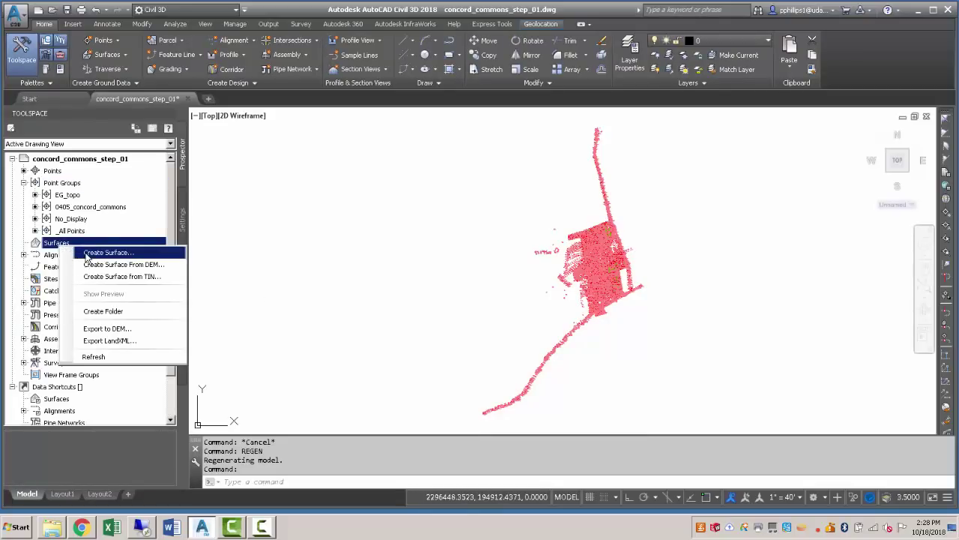
pyautogui.click(85, 255)
pyautogui.click(351, 224)
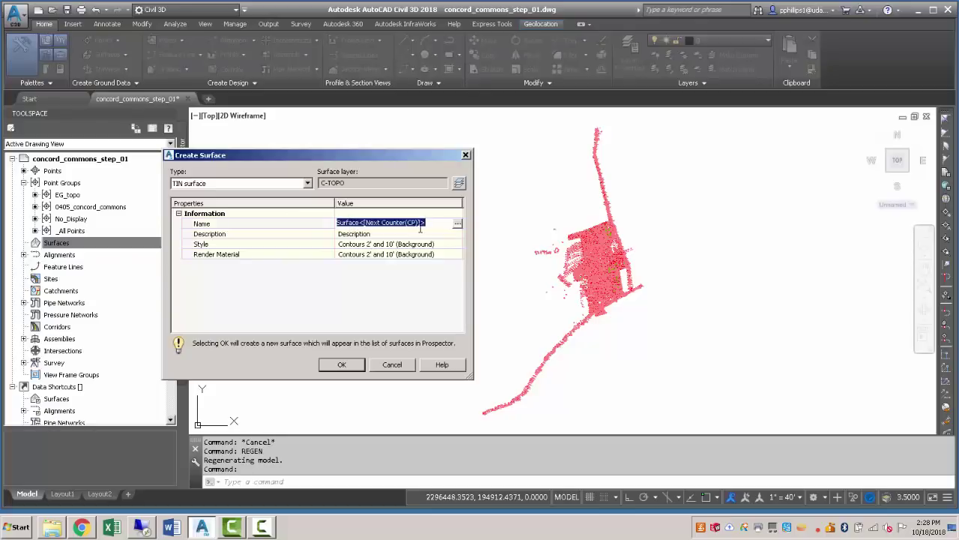
pyautogui.write('EG')
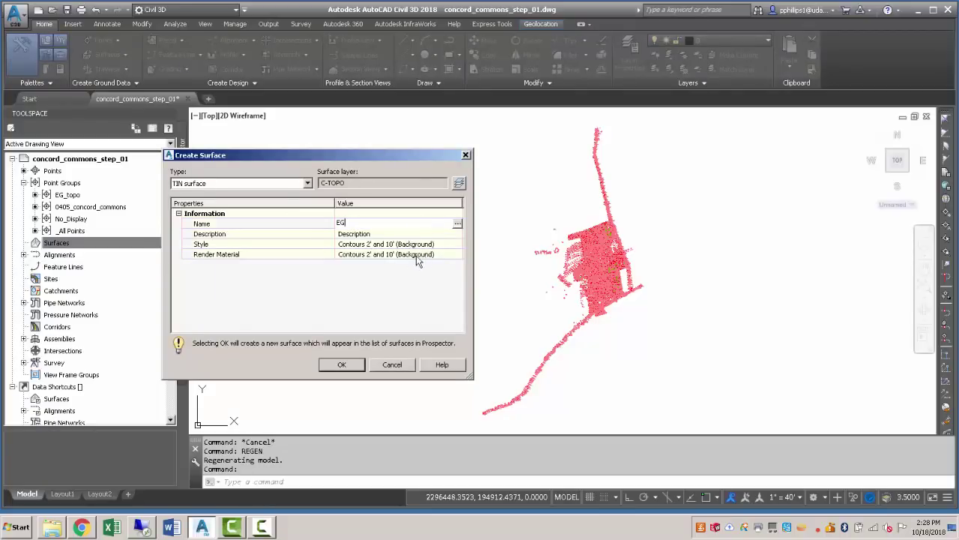
pyautogui.click(343, 365)
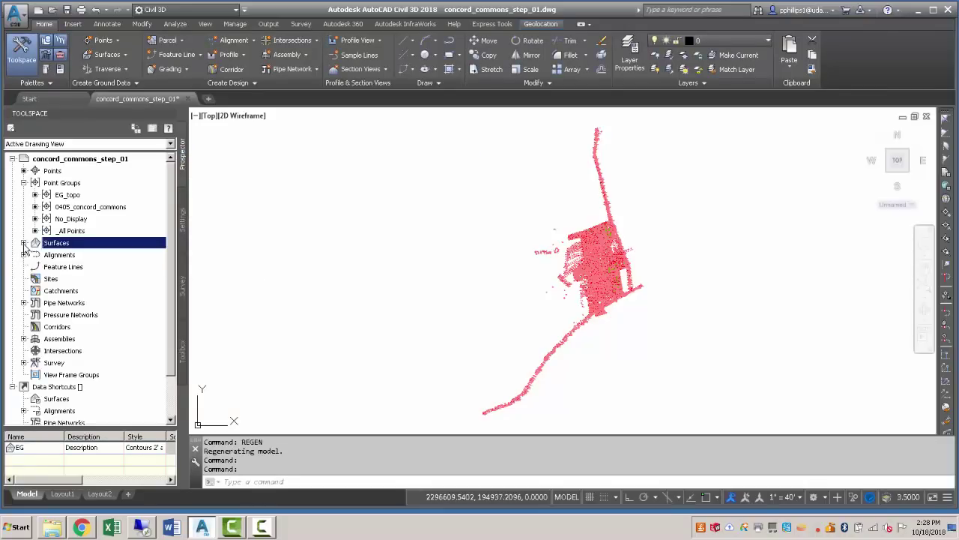
# Add the EG_topo point group to the EG surface definition and dismiss the event list
pyautogui.click(23, 243)
pyautogui.click(34, 254)
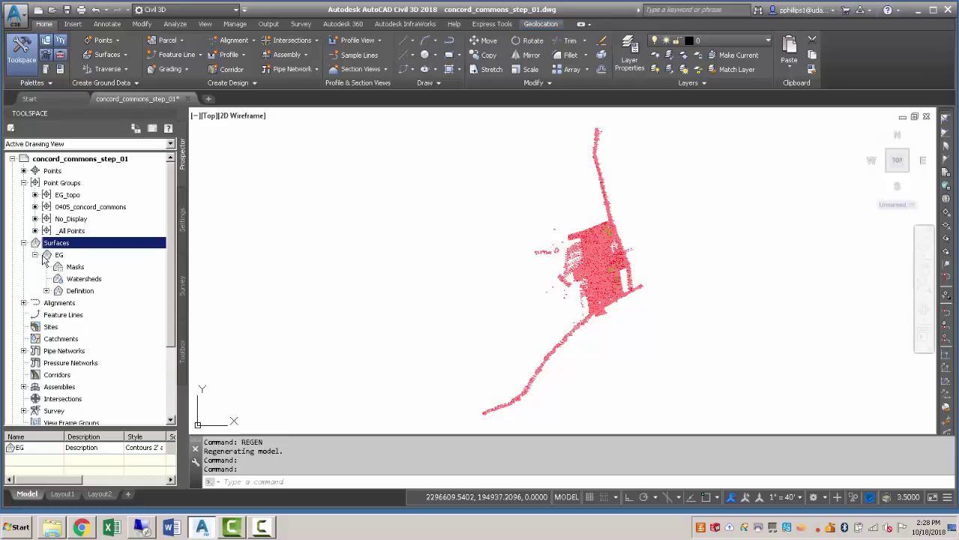
pyautogui.click(46, 291)
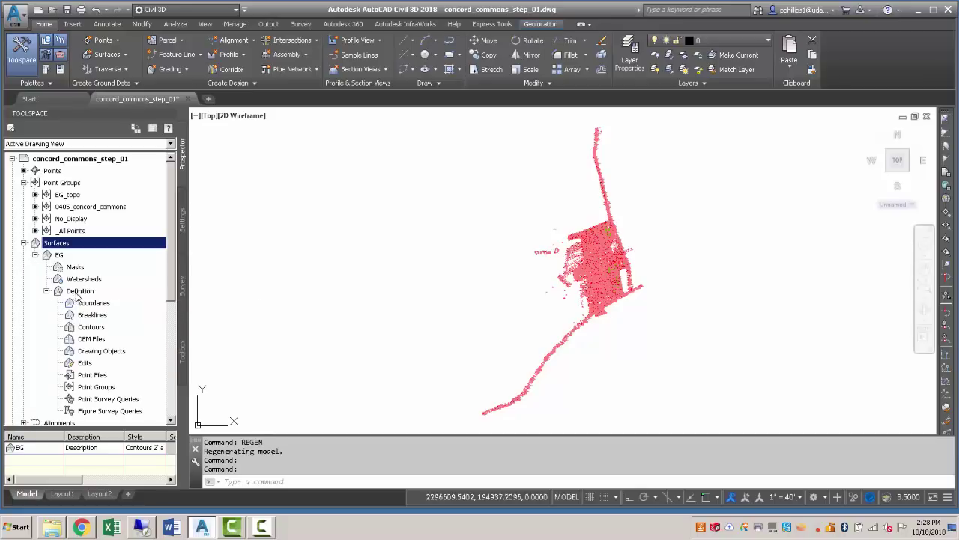
pyautogui.rightClick(92, 390)
pyautogui.click(117, 399)
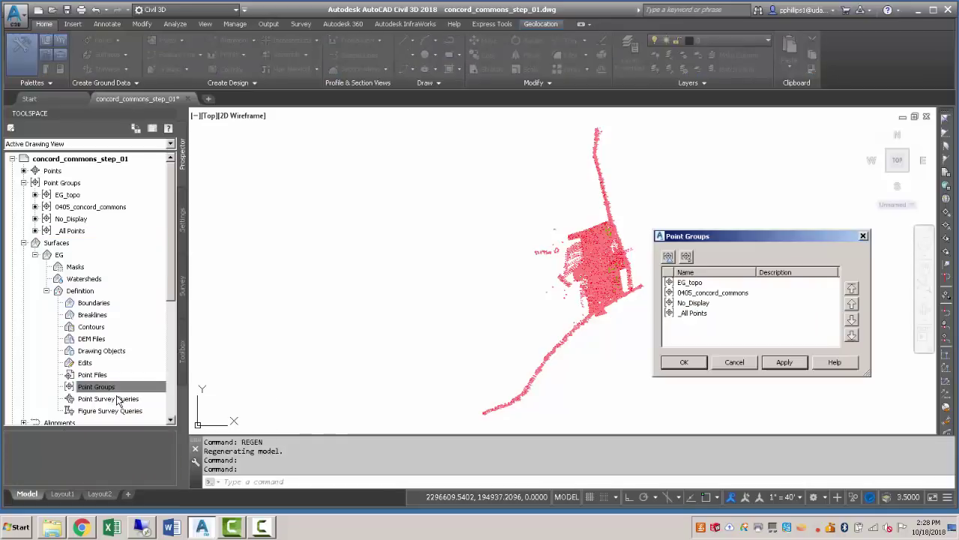
pyautogui.click(688, 284)
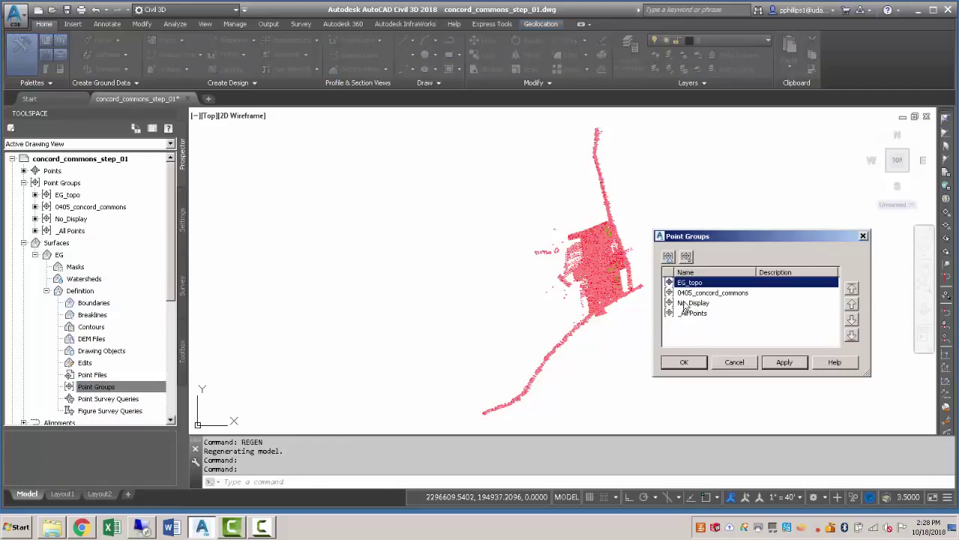
pyautogui.click(685, 362)
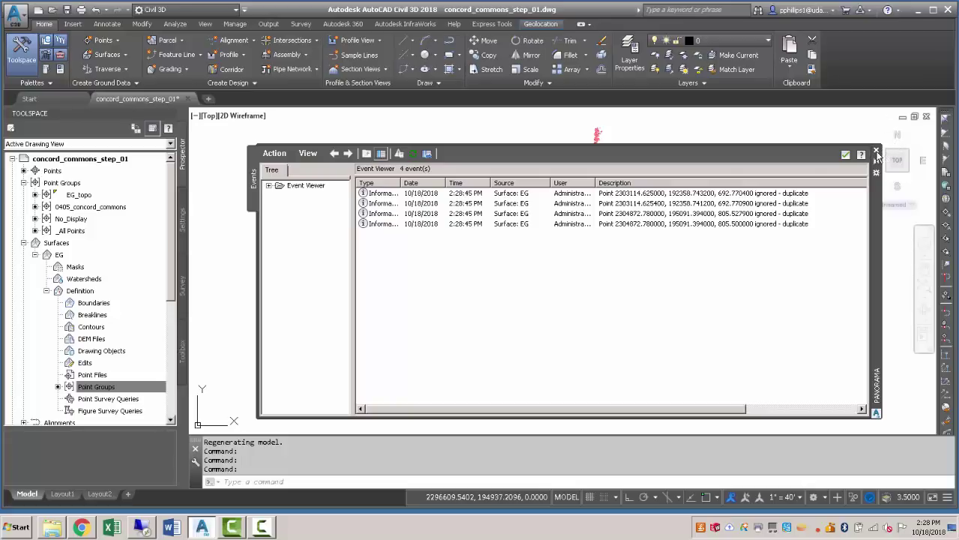
pyautogui.click(255, 159)
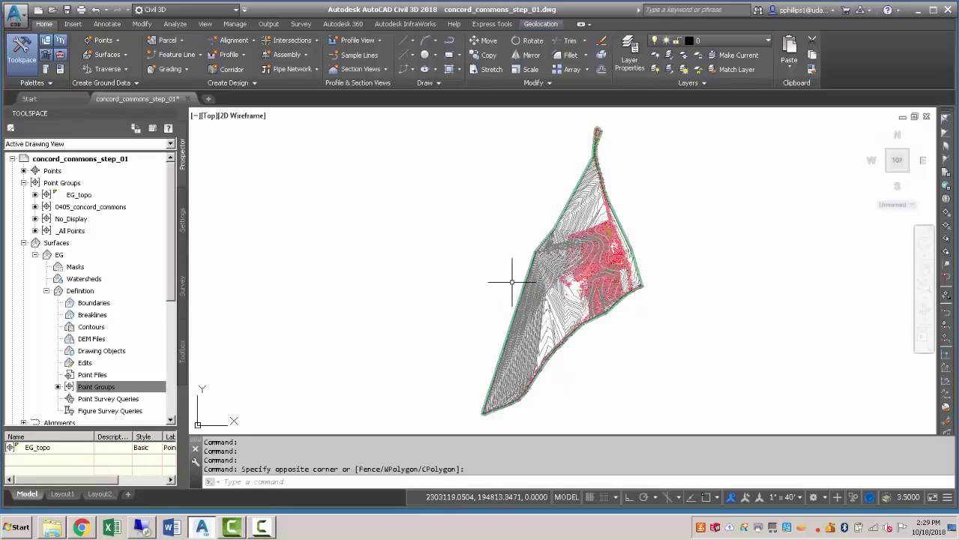
# Change the EG surface style to Contours and Triangles and deselect the surface
pyautogui.scroll(2, 527, 382)
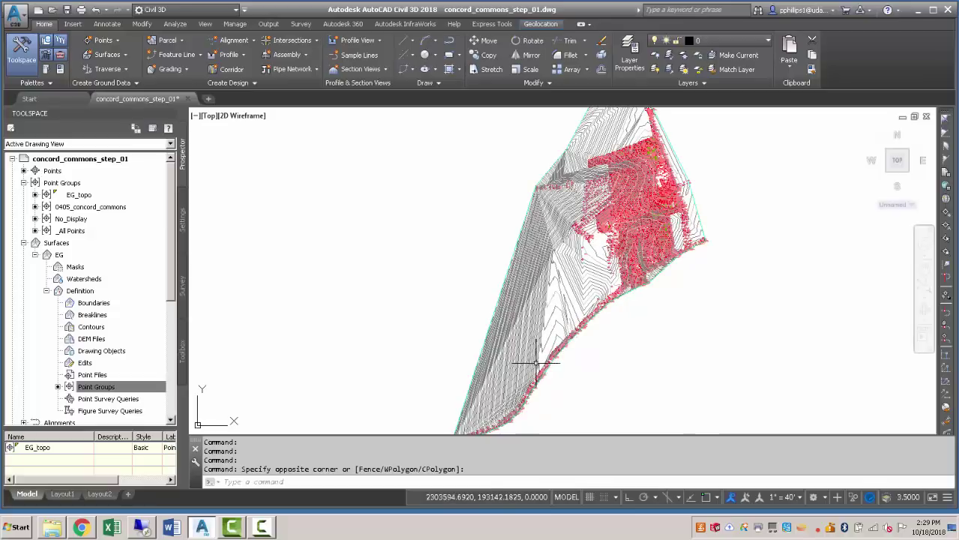
pyautogui.scroll(4, 548, 337)
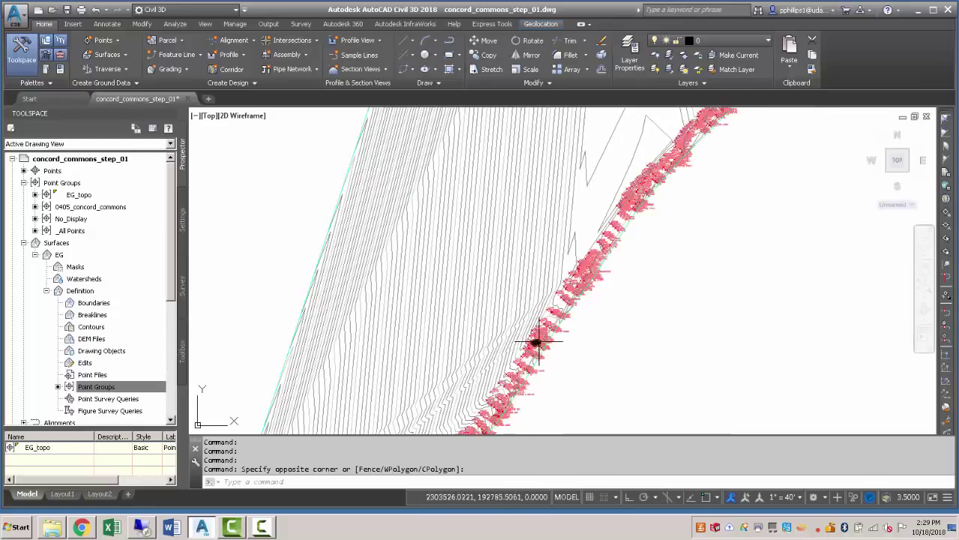
pyautogui.scroll(-4, 460, 272)
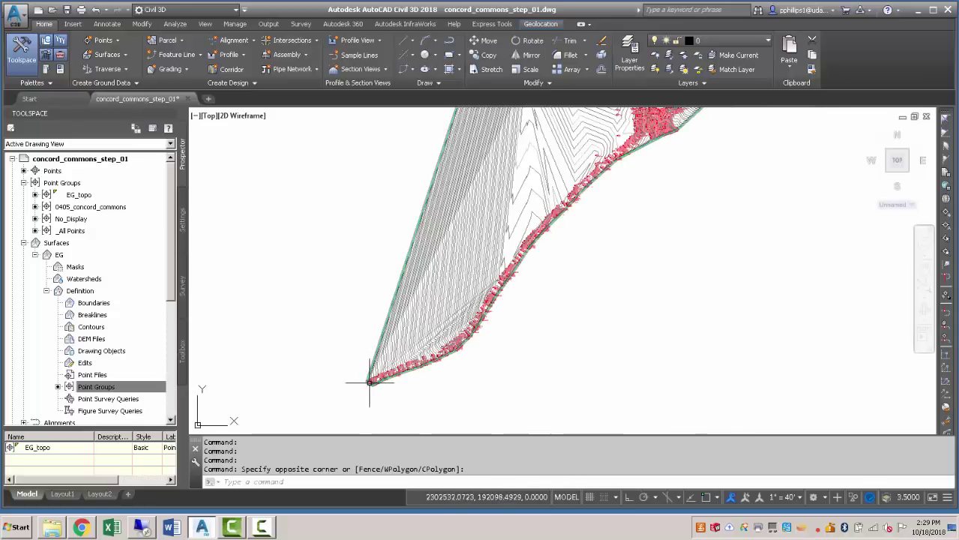
pyautogui.scroll(-2, 494, 243)
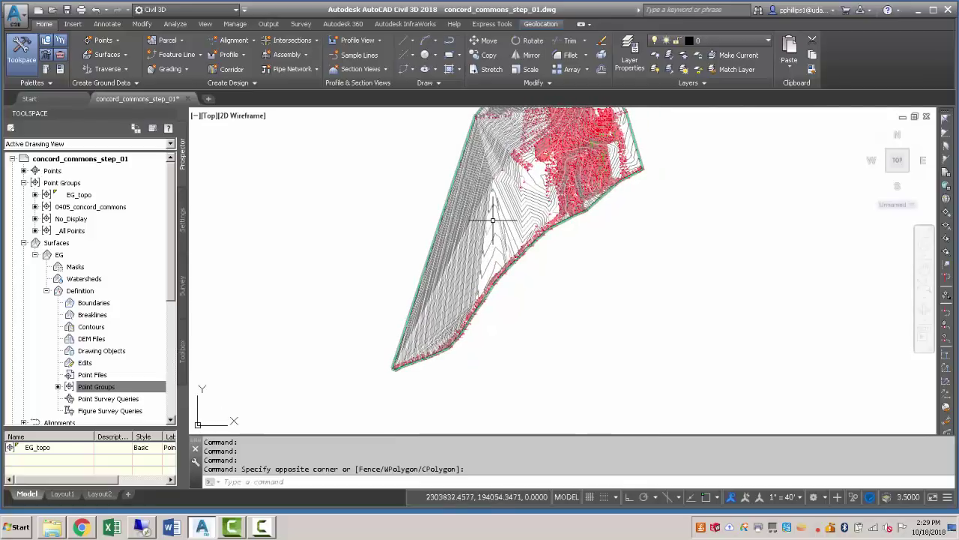
pyautogui.click(492, 221)
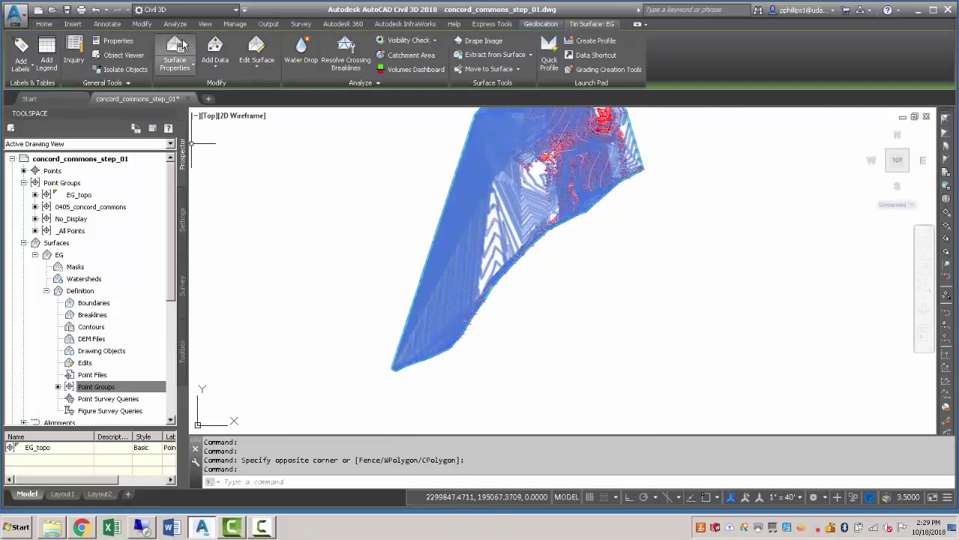
pyautogui.click(181, 45)
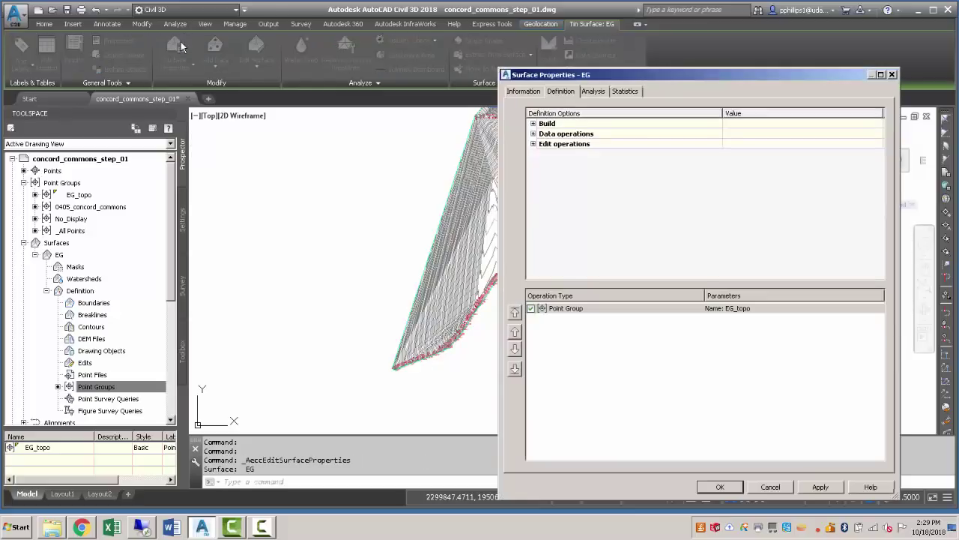
pyautogui.click(523, 92)
pyautogui.click(638, 215)
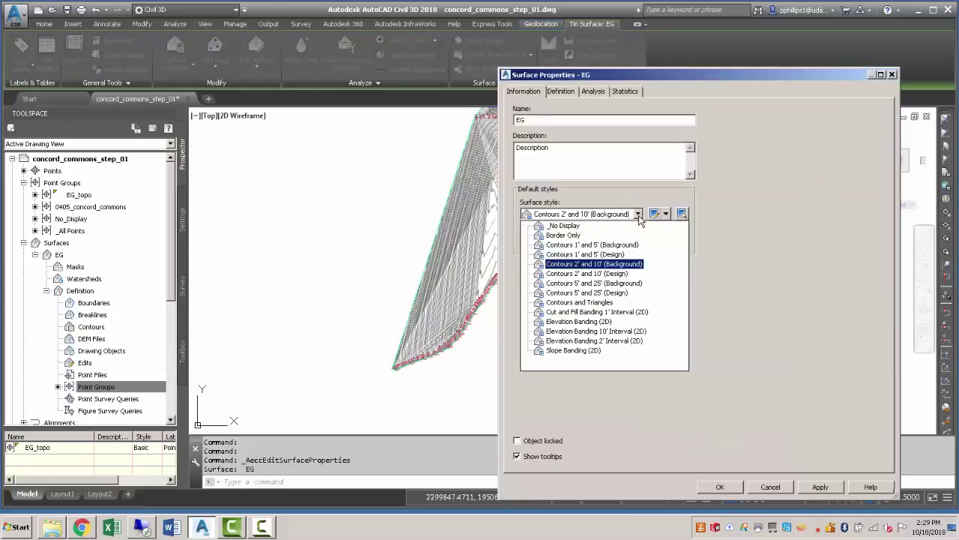
pyautogui.click(592, 302)
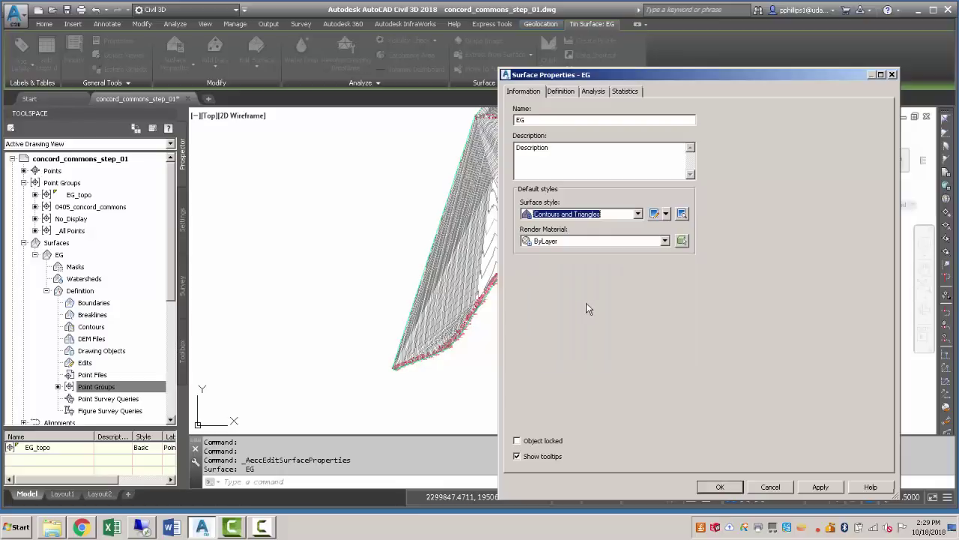
pyautogui.click(724, 489)
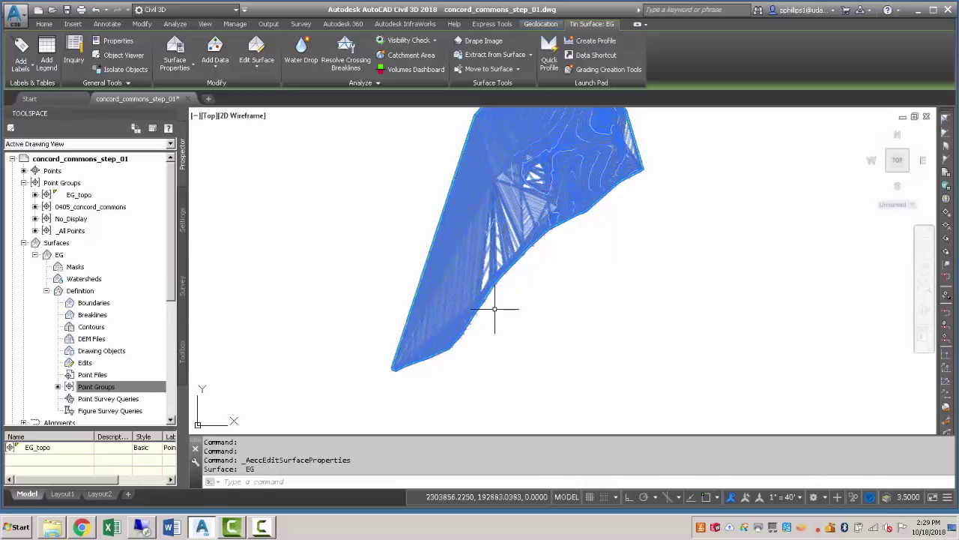
pyautogui.press('Escape')
# Examine the EG surface triangulation along the road corridors, the outer border and the main site area
pyautogui.scroll(5, 449, 289)
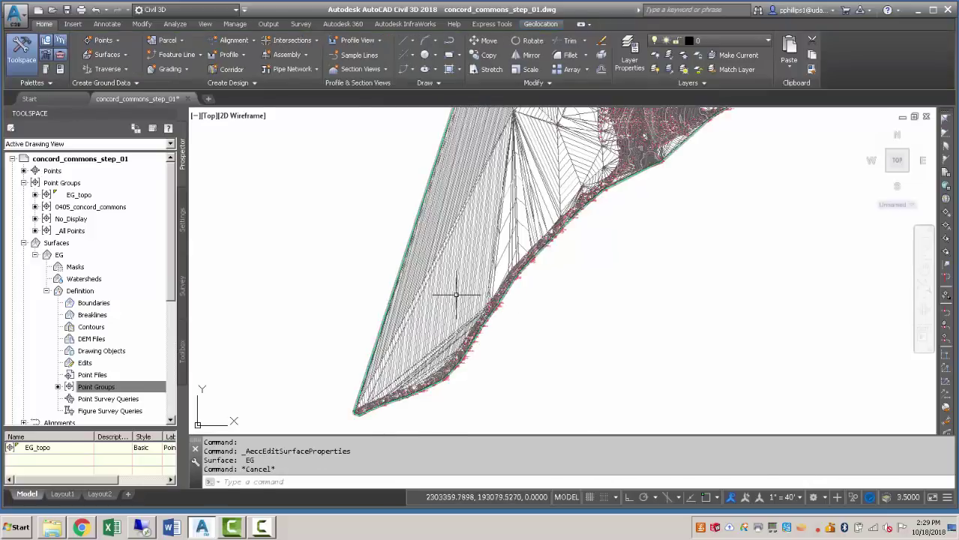
pyautogui.scroll(-3, 455, 293)
pyautogui.moveTo(490, 289); pyautogui.dragTo(458, 308, button='middle')
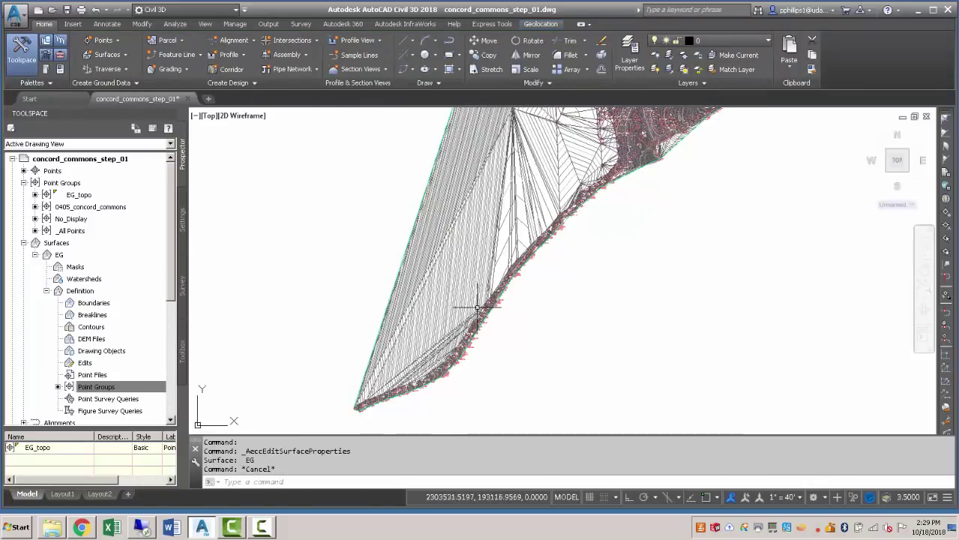
pyautogui.moveTo(510, 233); pyautogui.dragTo(483, 316, button='middle')
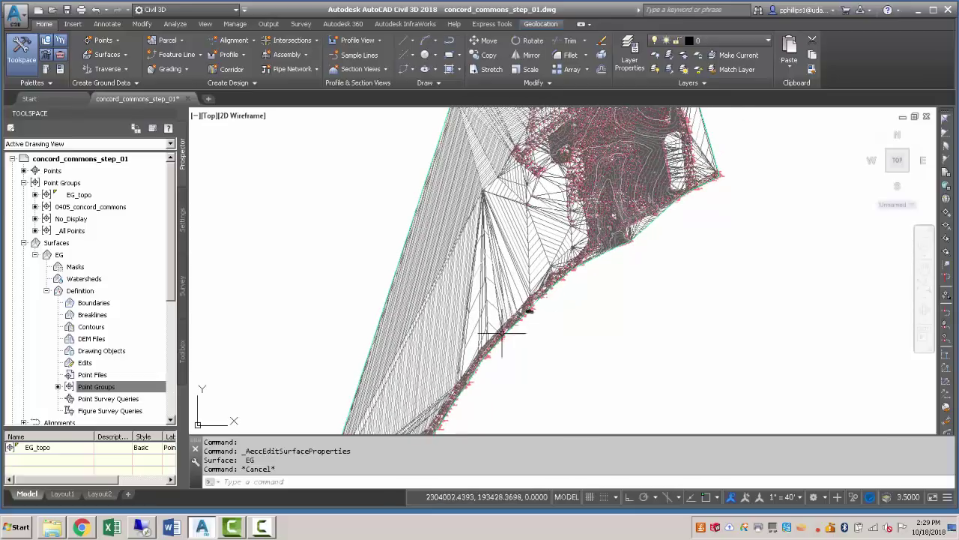
pyautogui.scroll(-2, 524, 254)
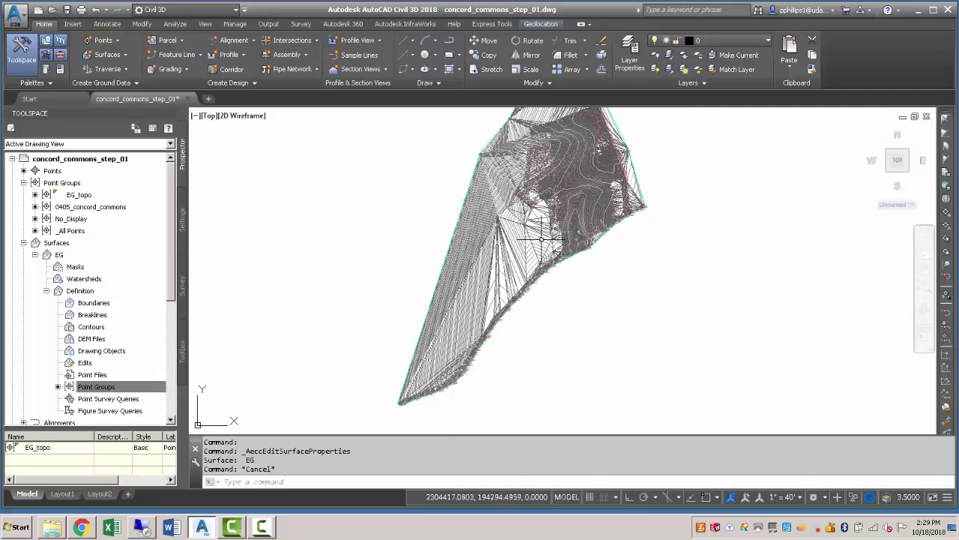
pyautogui.moveTo(541, 242); pyautogui.dragTo(521, 268, button='middle')
pyautogui.scroll(3, 521, 192)
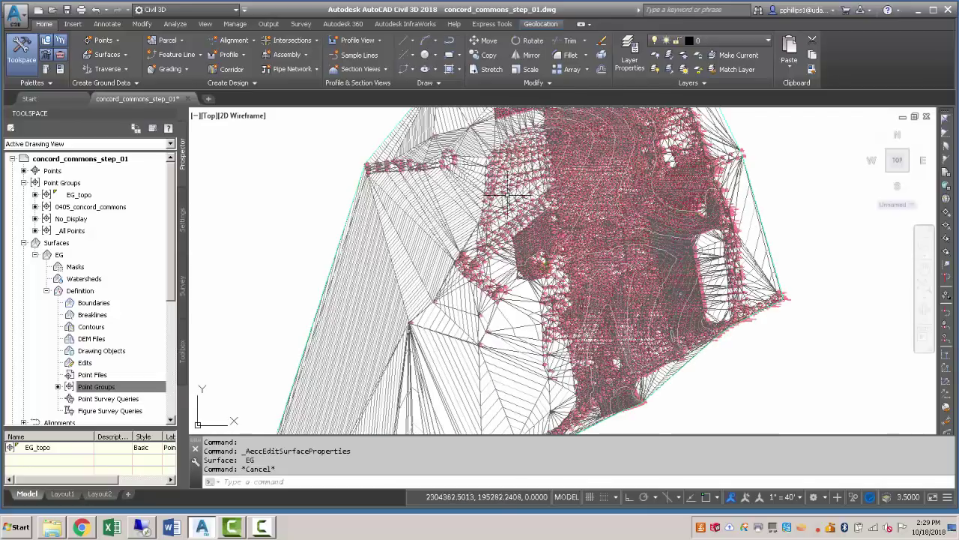
pyautogui.scroll(-2, 592, 258)
pyautogui.moveTo(586, 277); pyautogui.dragTo(559, 278, button='middle')
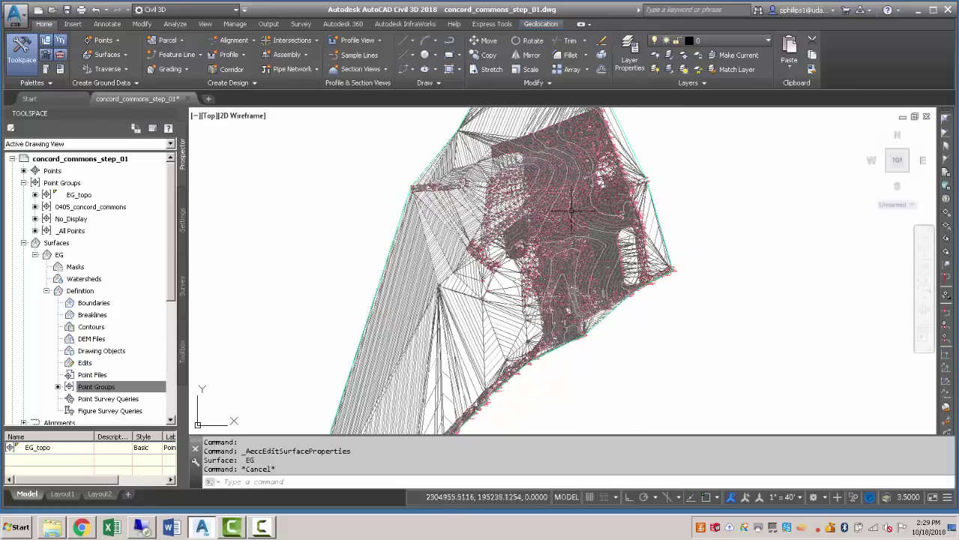
pyautogui.moveTo(536, 242)
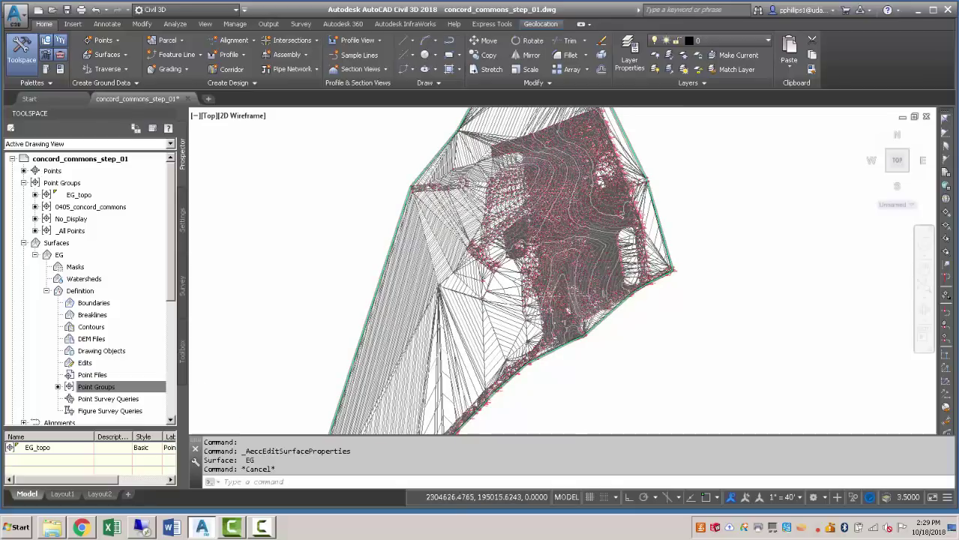
pyautogui.scroll(-2, 532, 255)
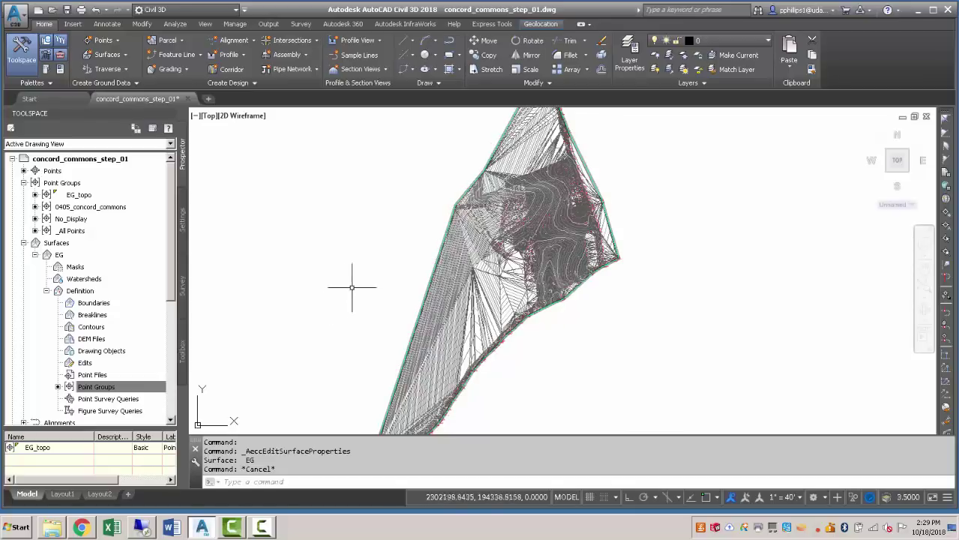
# Set the EG surface style back to Contours 2' and 10' (Background) in its surface properties
pyautogui.click(465, 275)
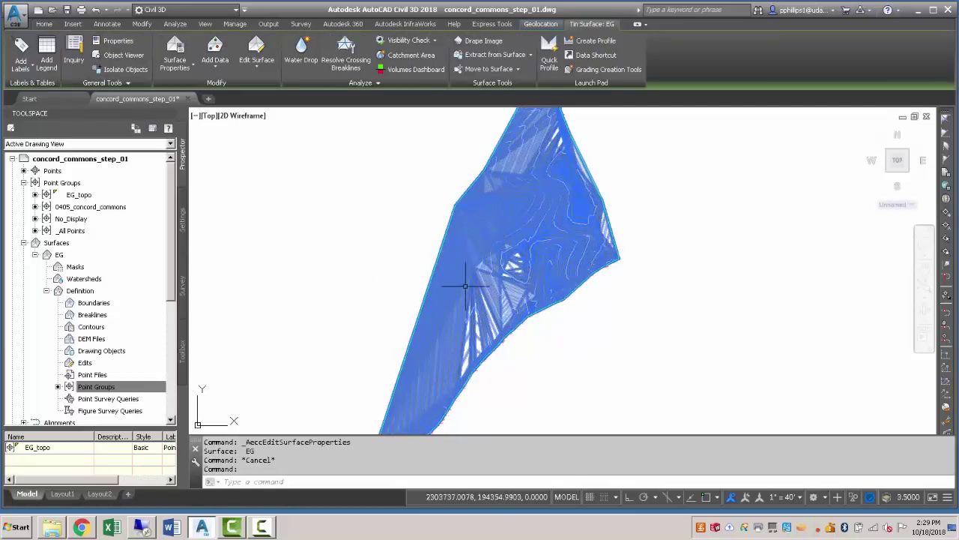
pyautogui.click(175, 49)
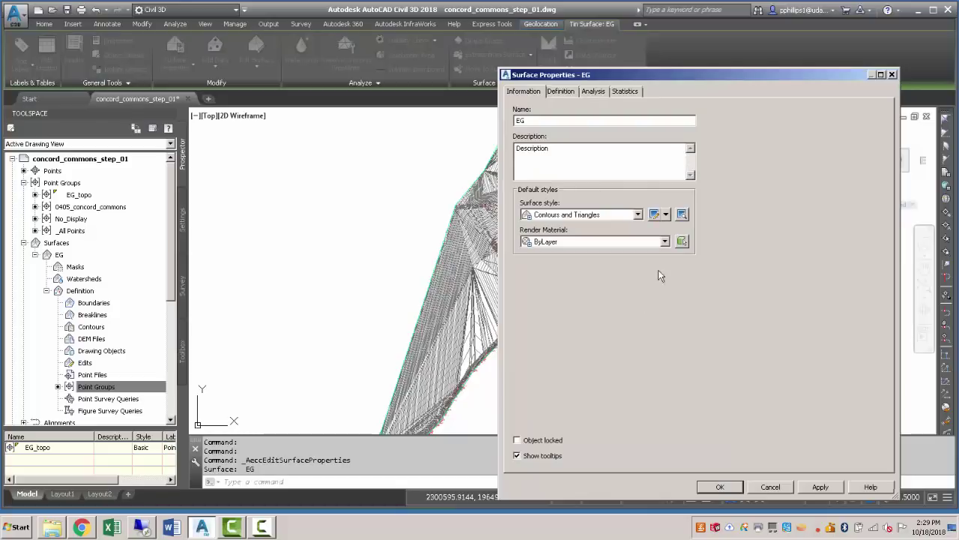
pyautogui.click(638, 216)
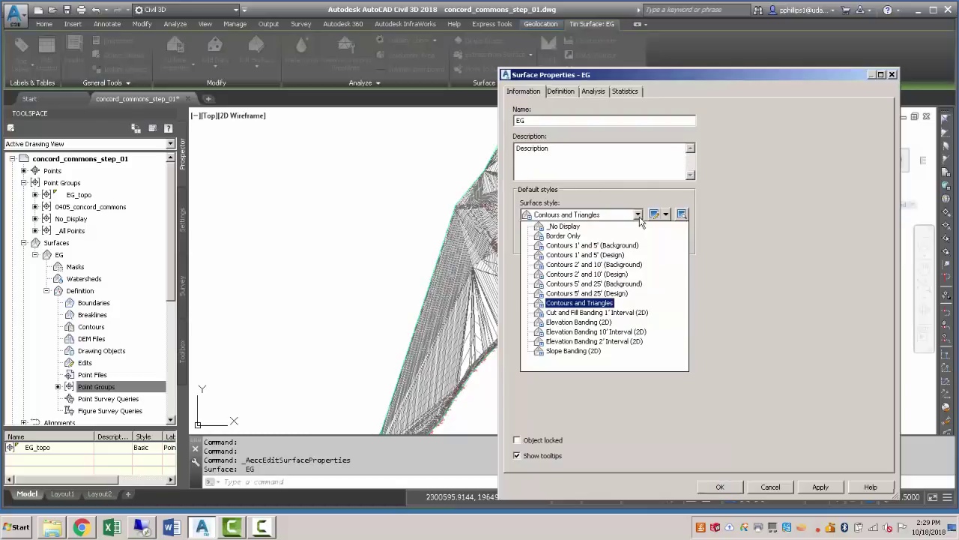
pyautogui.click(594, 264)
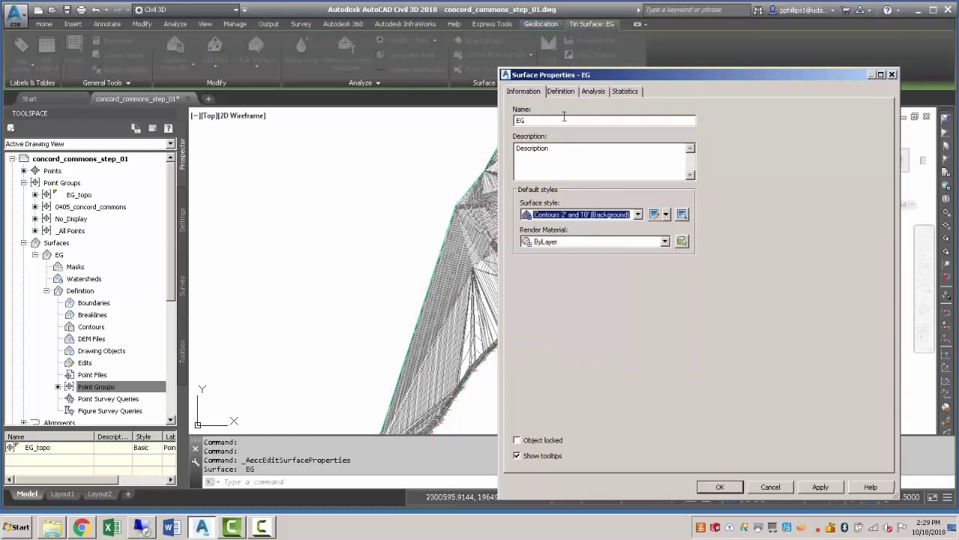
# Enable the maximum triangle length in the EG surface's build definition and set it to 200'
pyautogui.click(564, 93)
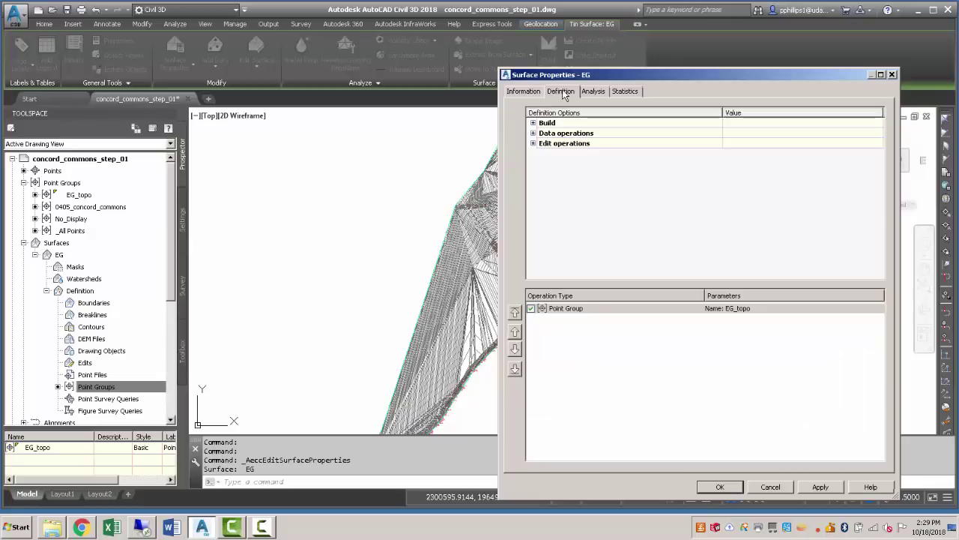
pyautogui.click(533, 123)
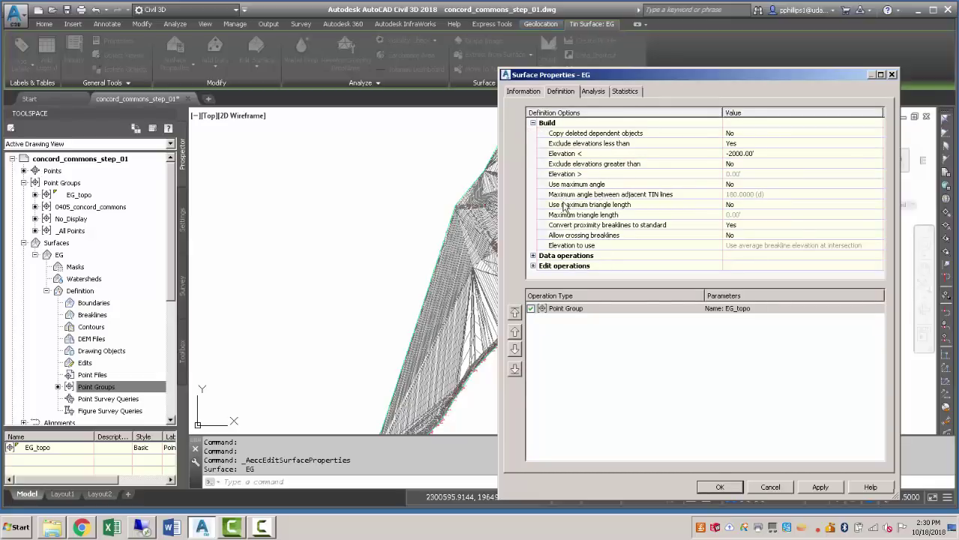
pyautogui.click(739, 205)
pyautogui.click(846, 207)
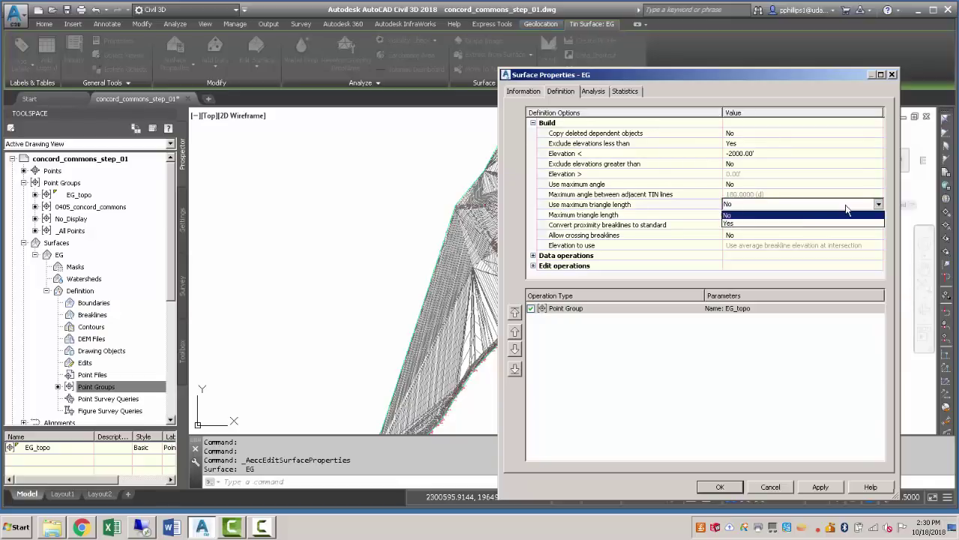
pyautogui.click(807, 223)
pyautogui.click(761, 215)
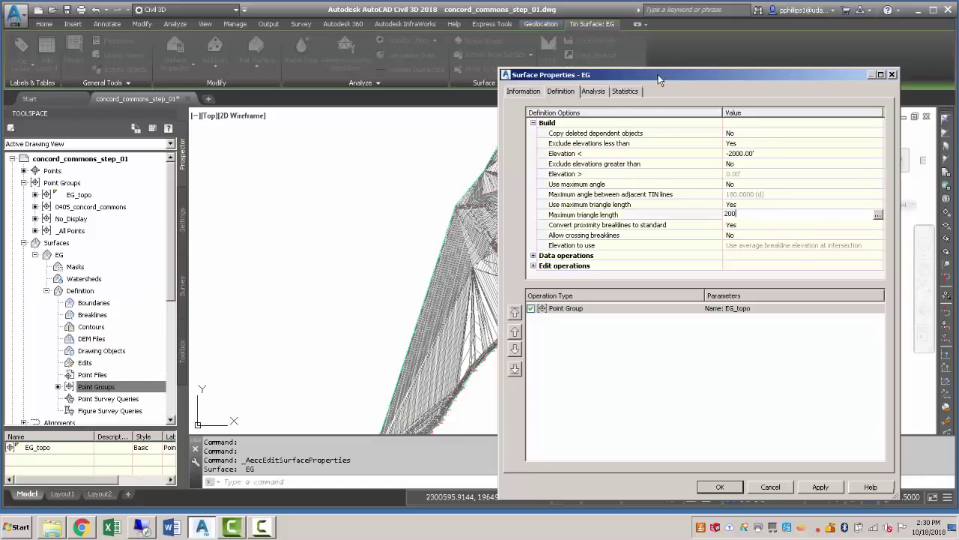
# Apply the definition change by rebuilding the EG surface, close its properties and the event list, and deselect the surface
pyautogui.moveTo(659, 78); pyautogui.dragTo(774, 74)
pyautogui.click(934, 482)
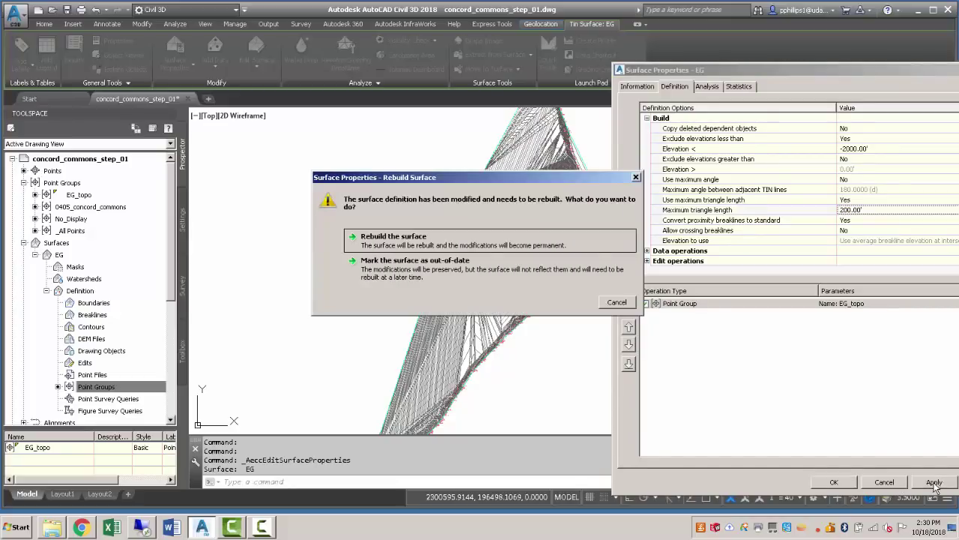
pyautogui.click(384, 238)
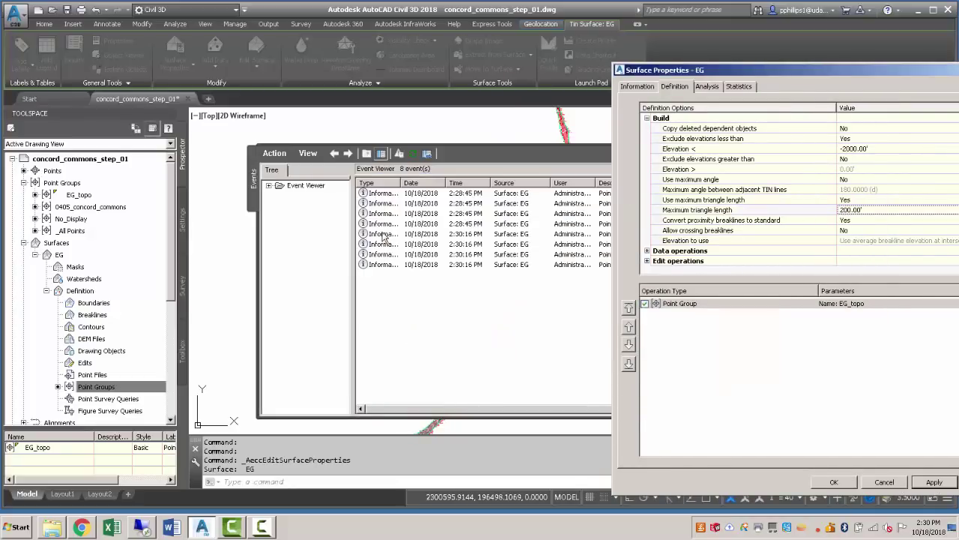
pyautogui.moveTo(893, 76); pyautogui.dragTo(724, 77)
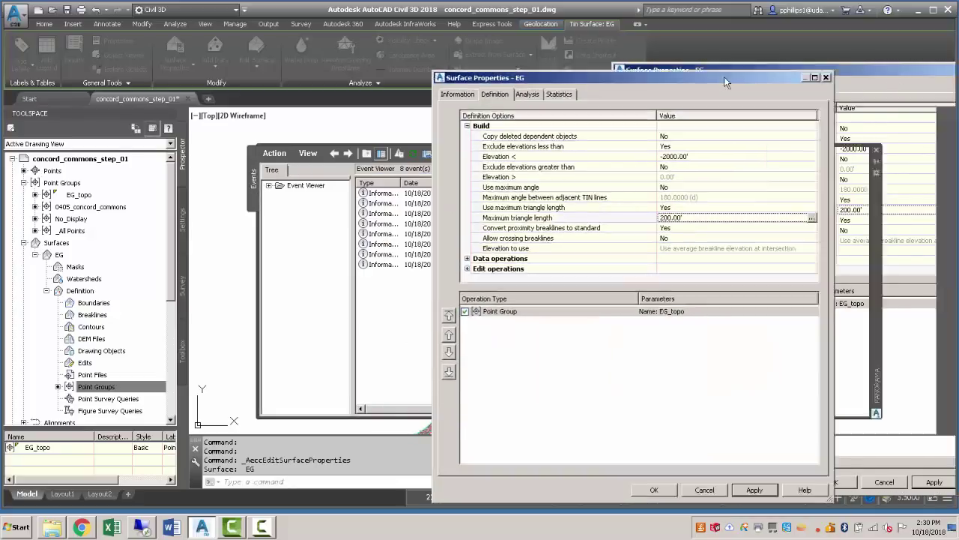
pyautogui.click(828, 71)
pyautogui.click(879, 154)
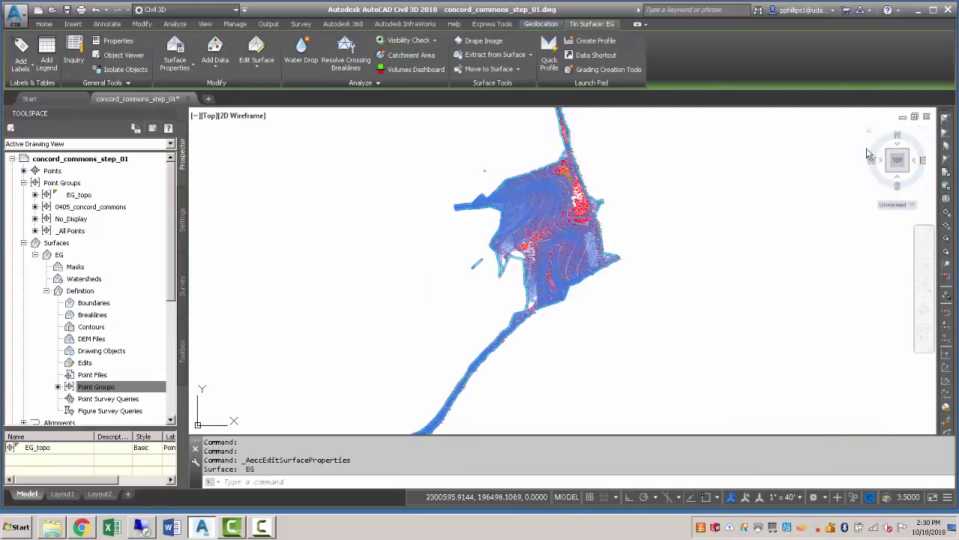
pyautogui.press('Escape')
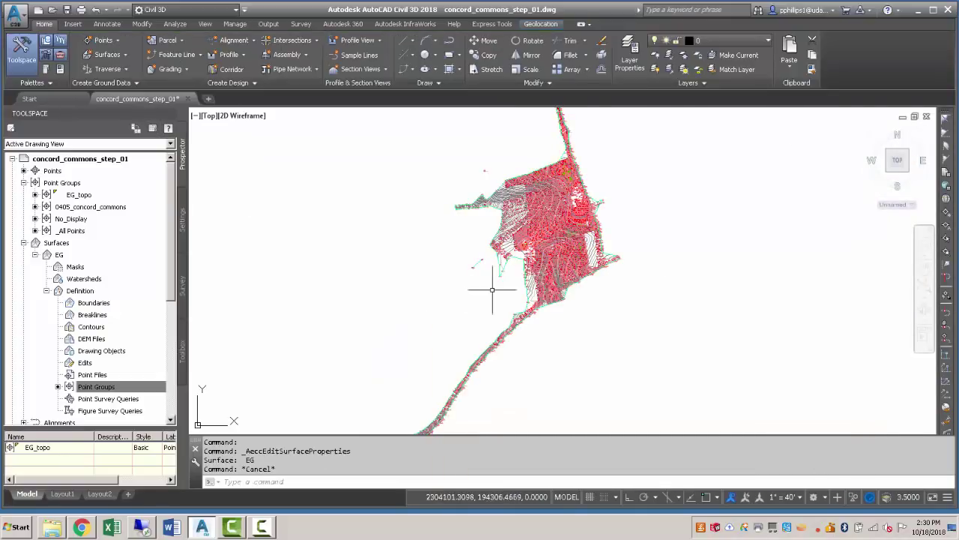
# Examine the rebuilt EG surface's outer border, including the isolated western sliver, the western road arm and the main site area
pyautogui.scroll(3, 497, 253)
pyautogui.scroll(3, 498, 252)
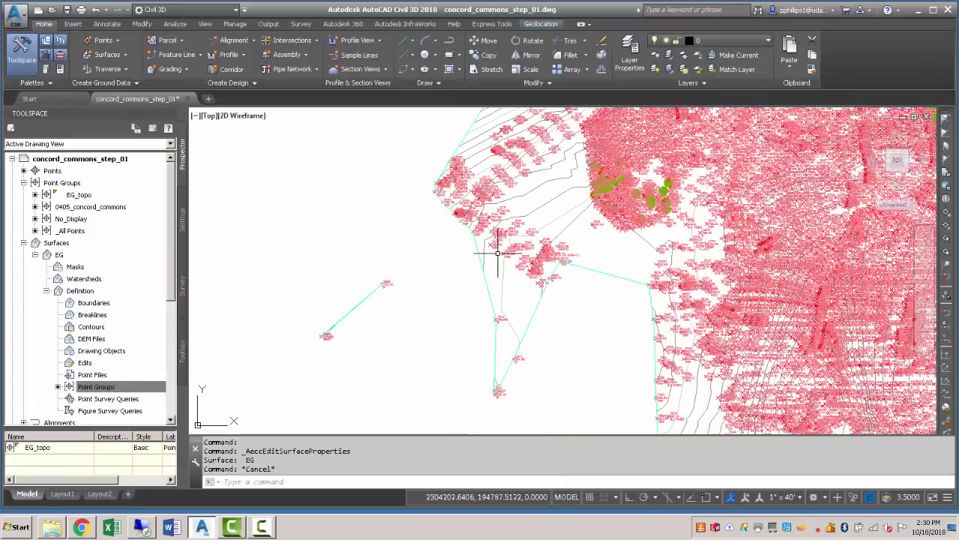
pyautogui.scroll(-4, 494, 260)
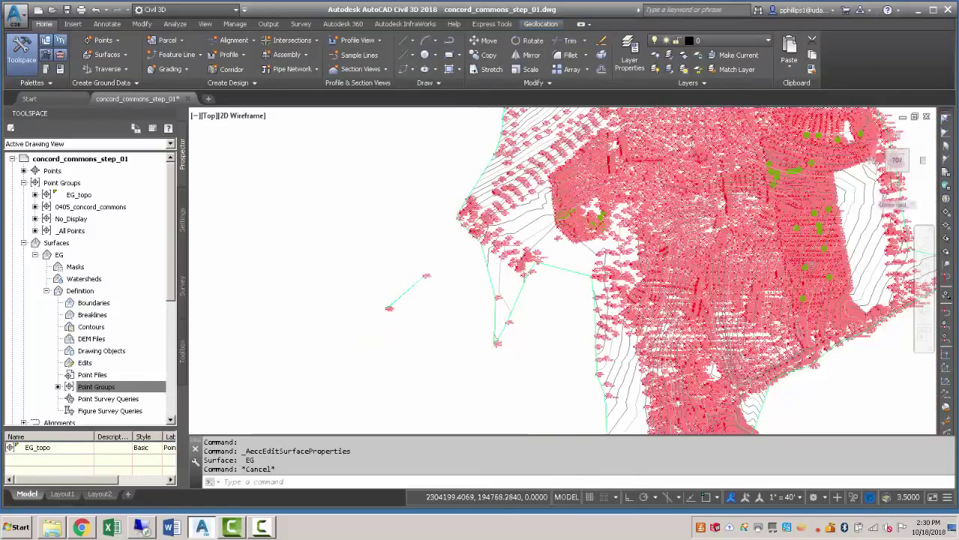
pyautogui.scroll(4, 497, 199)
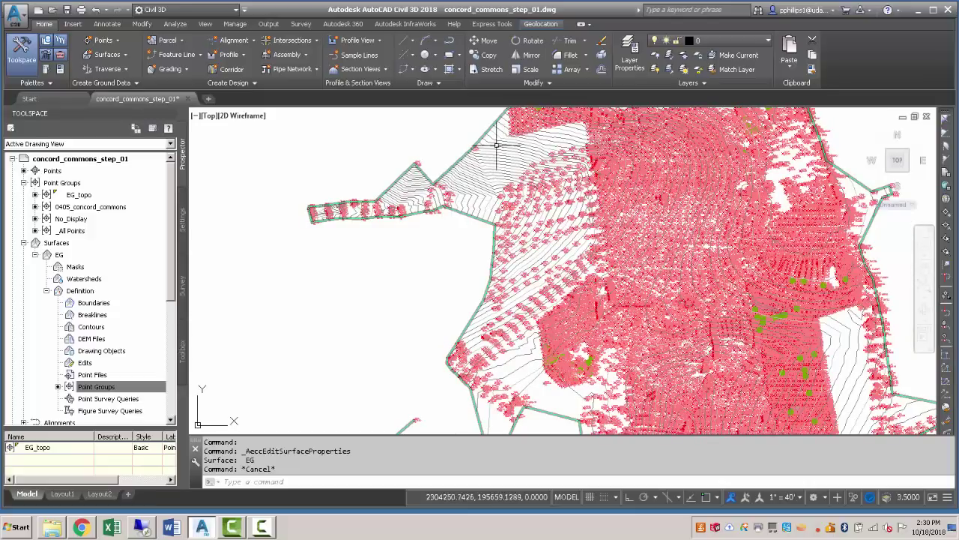
pyautogui.scroll(2, 498, 149)
pyautogui.scroll(-3, 458, 204)
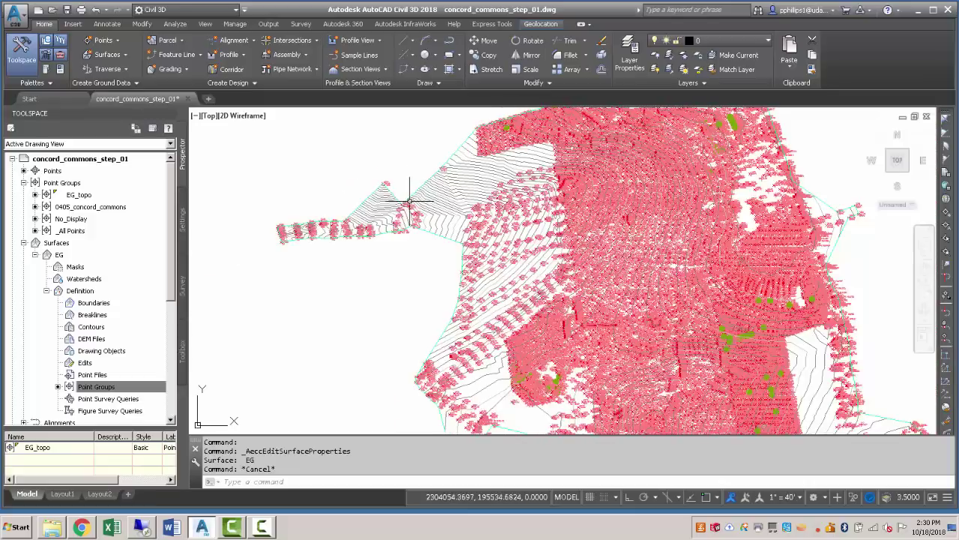
pyautogui.scroll(-2, 485, 245)
pyautogui.moveTo(452, 272); pyautogui.dragTo(435, 234, button='middle')
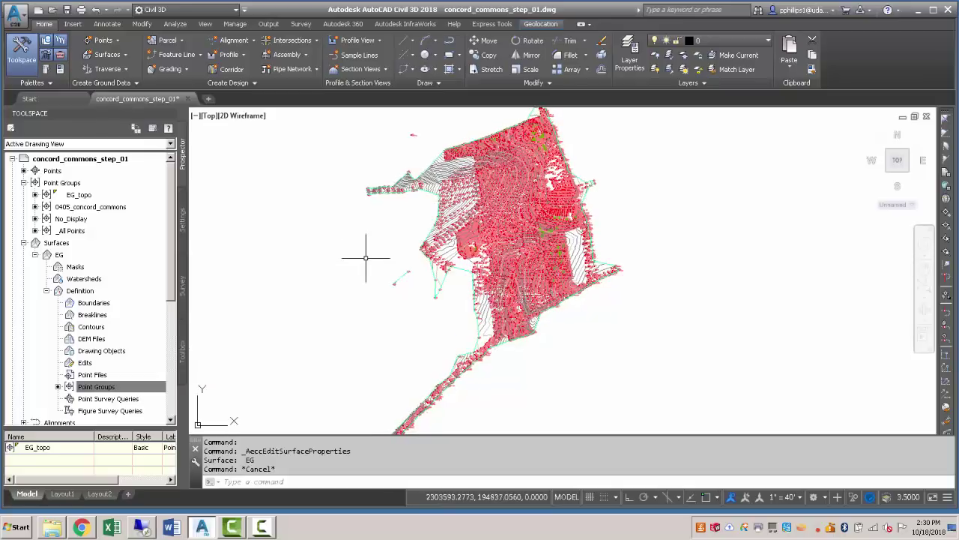
pyautogui.scroll(-2, 511, 246)
pyautogui.moveTo(512, 240); pyautogui.dragTo(514, 273, button='middle')
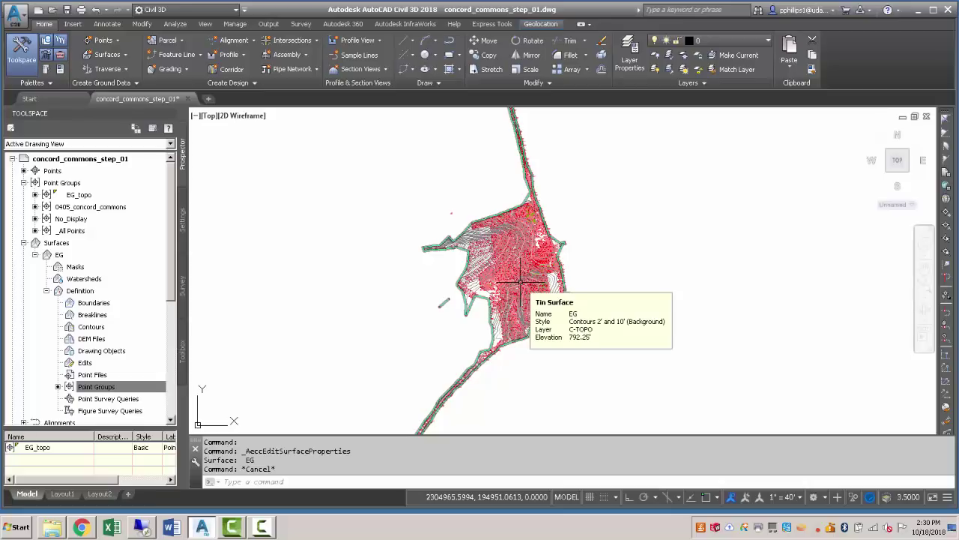
pyautogui.scroll(5, 505, 271)
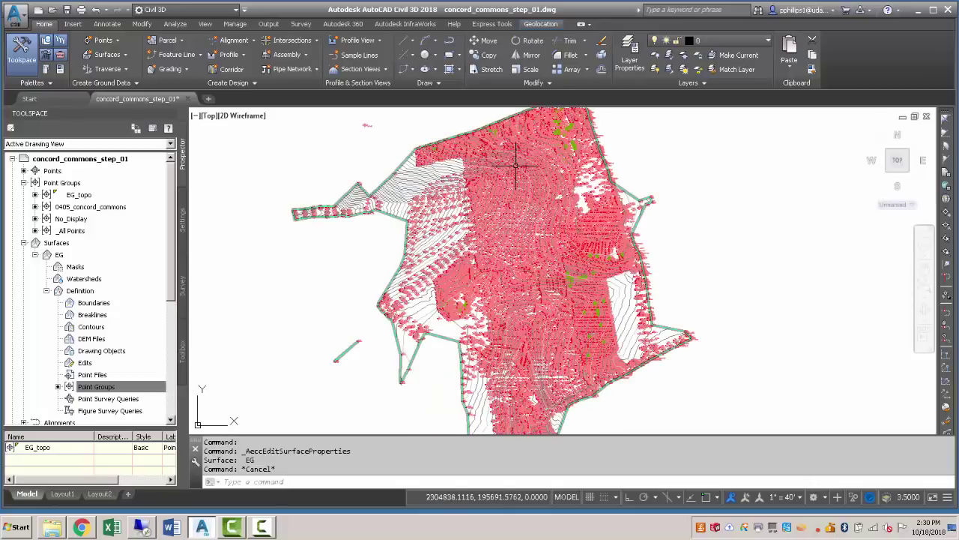
# Move the No_Display point group to the top of the point group display order and apply the change
pyautogui.rightClick(75, 183)
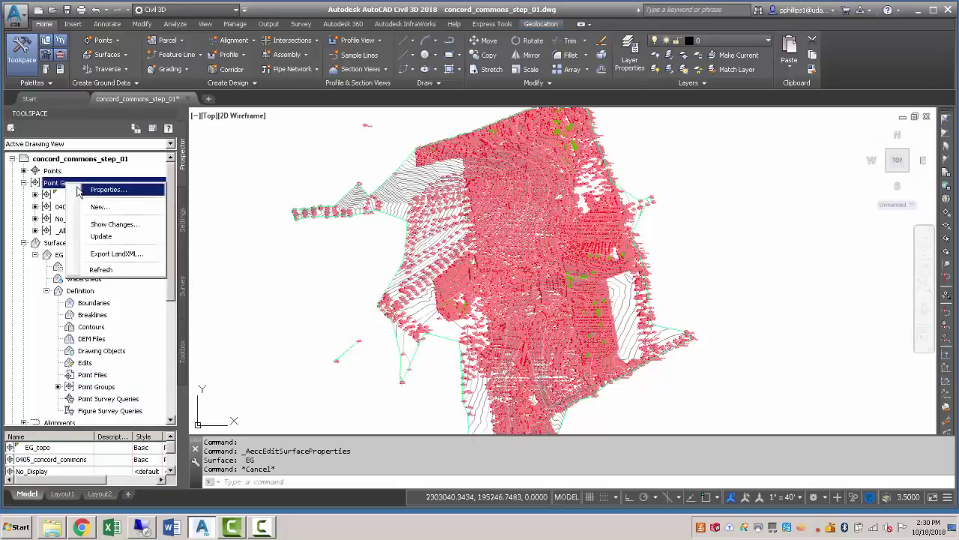
pyautogui.click(87, 190)
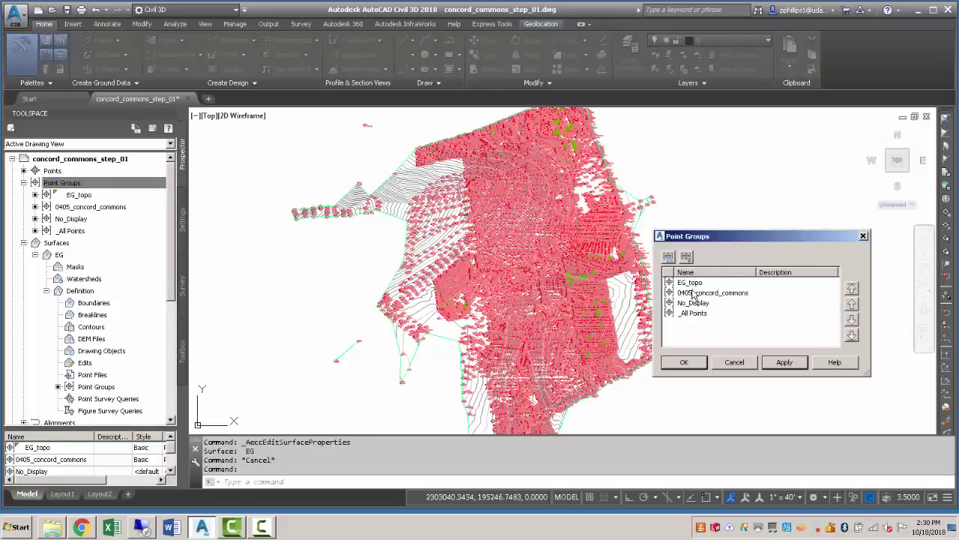
pyautogui.click(693, 303)
pyautogui.click(851, 304)
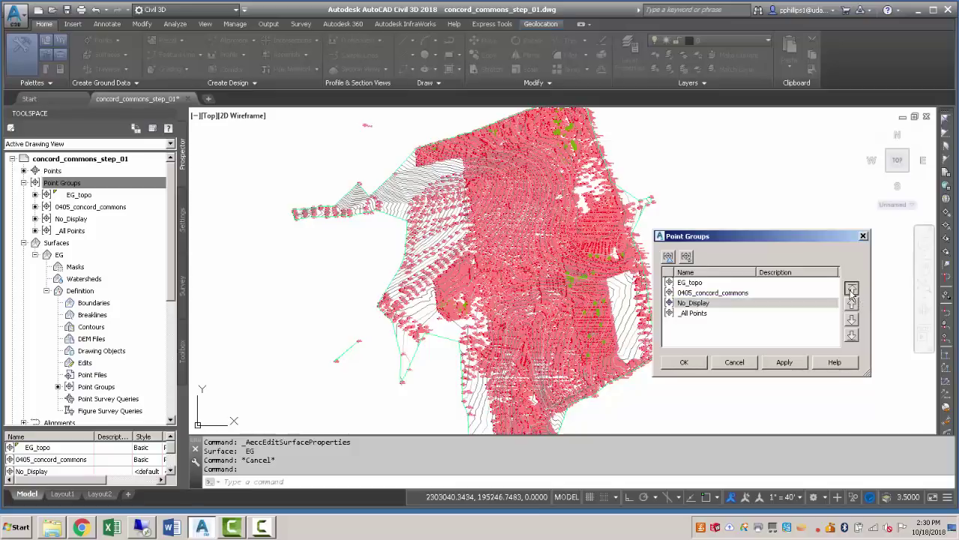
pyautogui.click(852, 304)
pyautogui.click(784, 364)
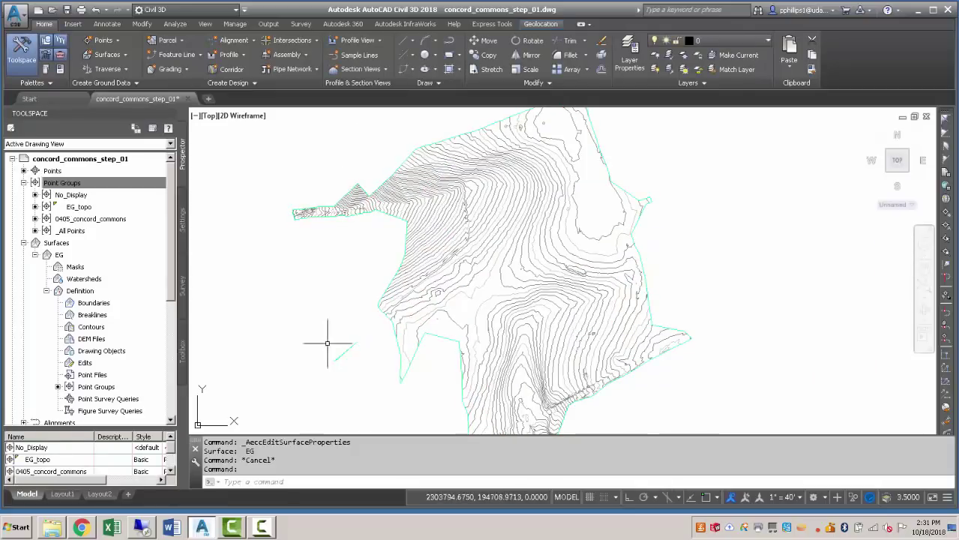
# Check which surface style is assigned to EG in its surface properties, close them and deselect the surface
pyautogui.scroll(5, 561, 210)
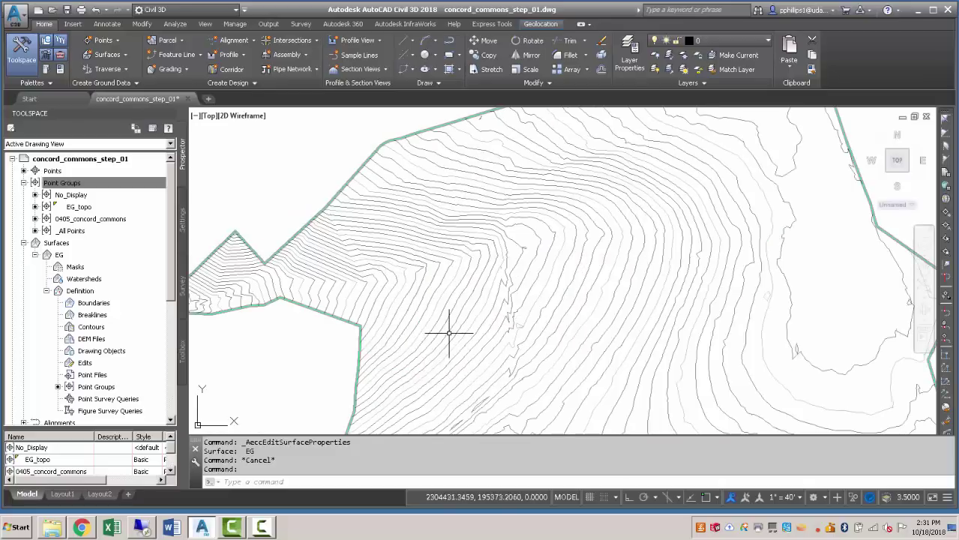
pyautogui.click(422, 244)
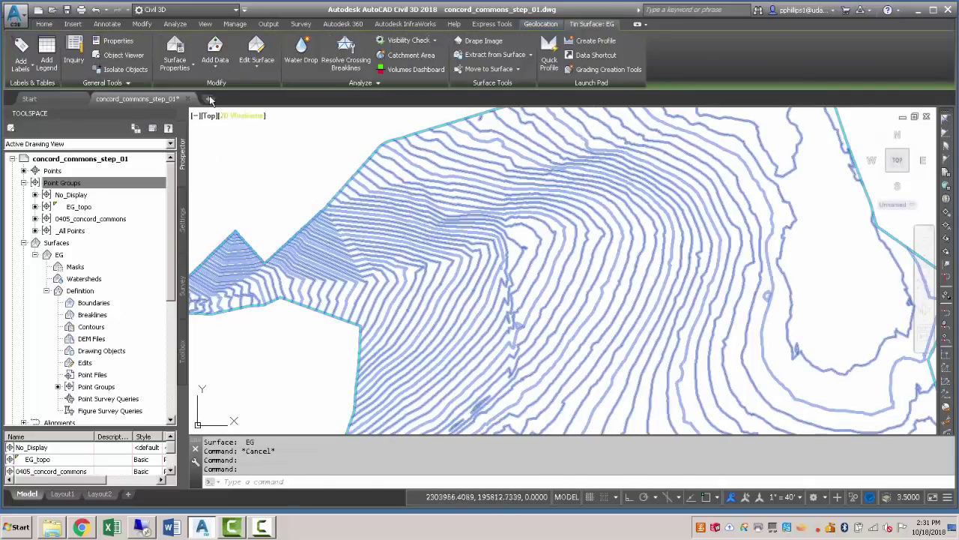
pyautogui.click(177, 51)
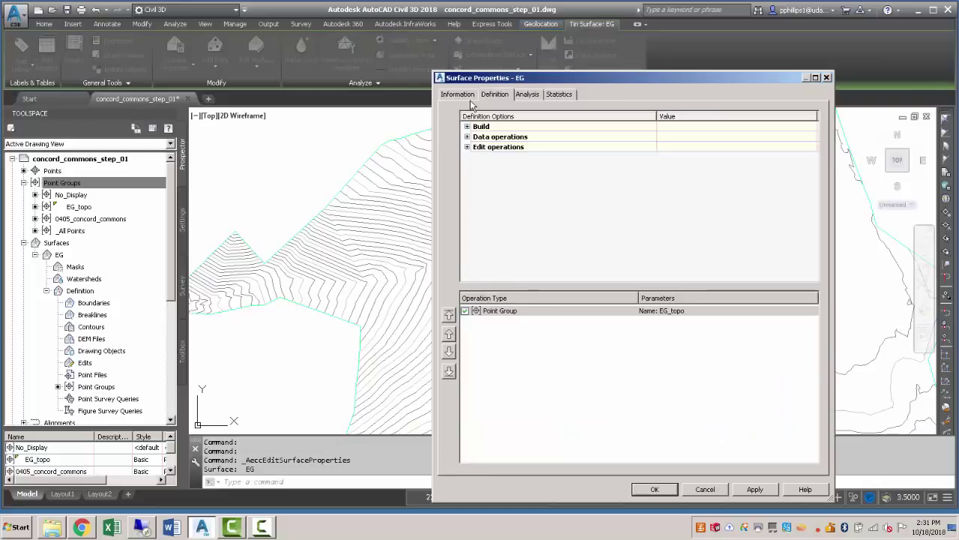
pyautogui.click(458, 95)
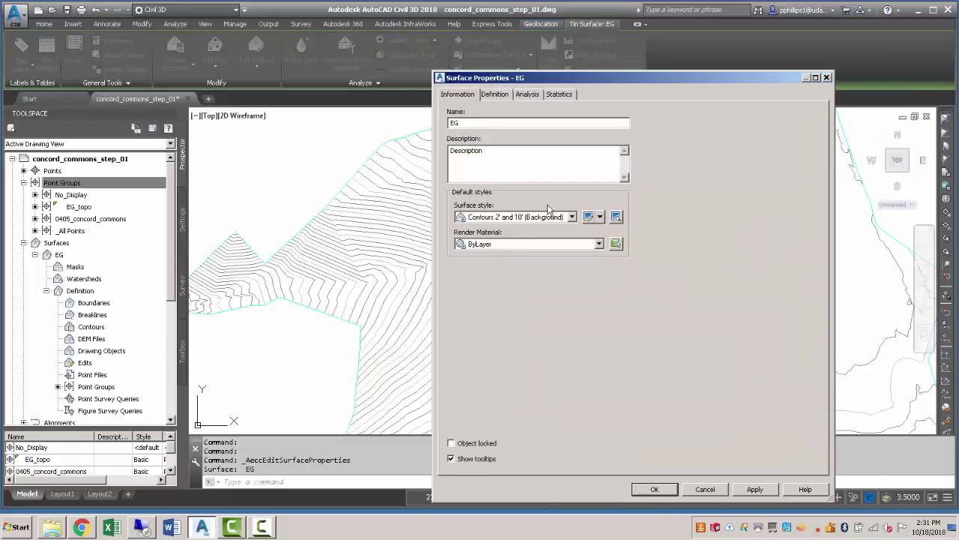
pyautogui.click(670, 492)
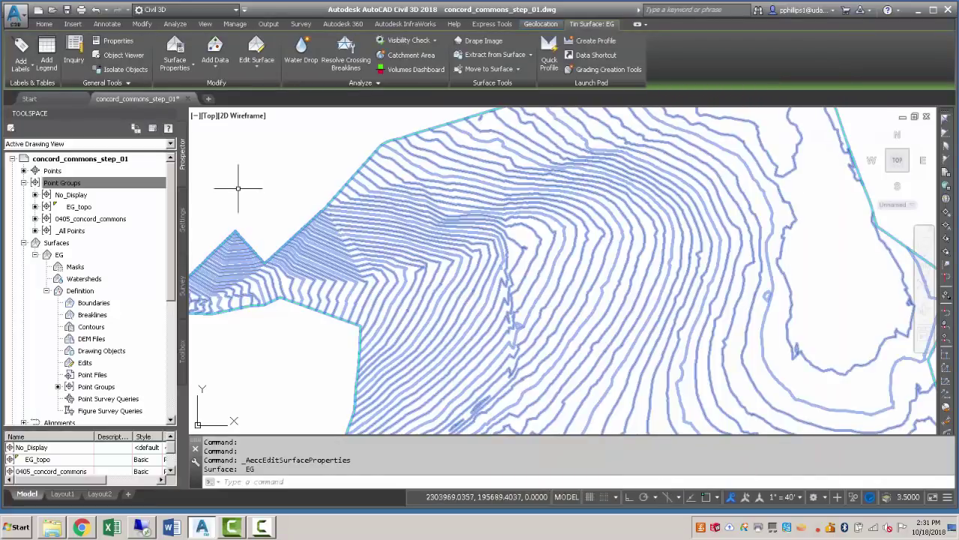
pyautogui.press('Escape')
# Add Contour - Multiple labels to EG along one straight line crossing the northern site from beyond the west border to beyond the east border
pyautogui.scroll(-2, 468, 309)
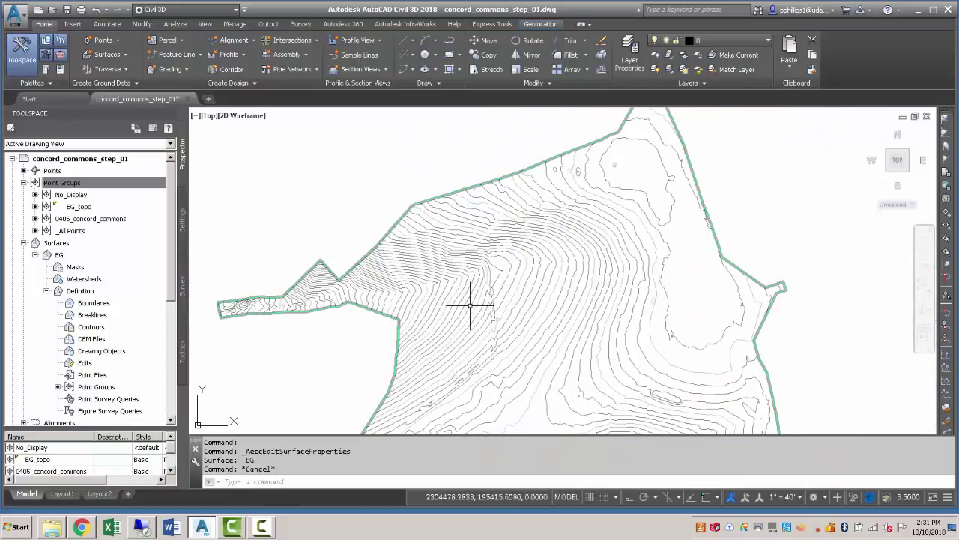
pyautogui.moveTo(567, 300); pyautogui.dragTo(535, 278, button='middle')
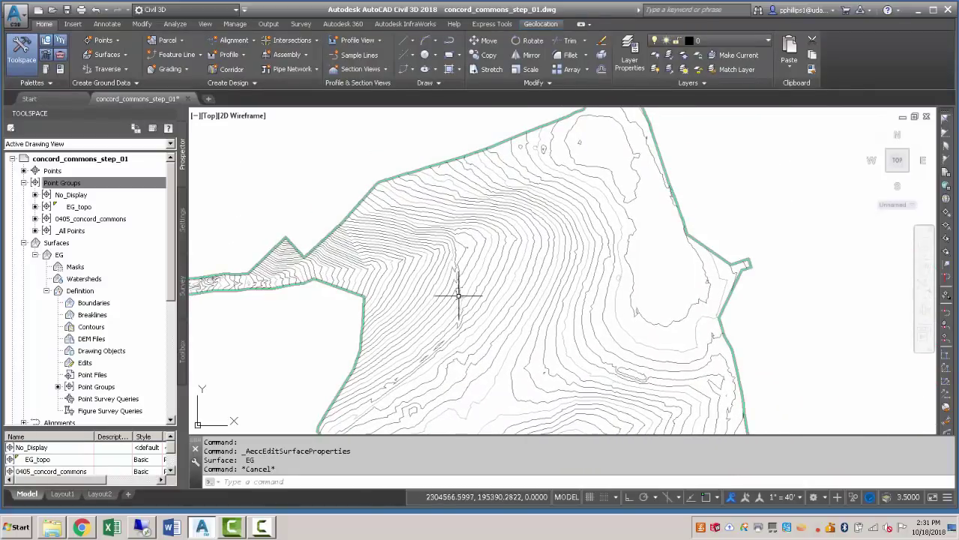
pyautogui.click(428, 272)
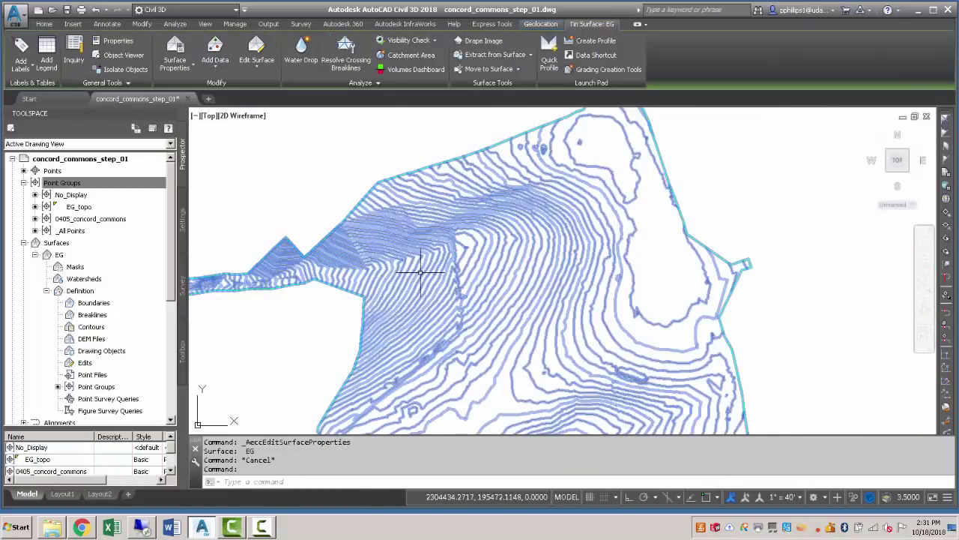
pyautogui.click(26, 68)
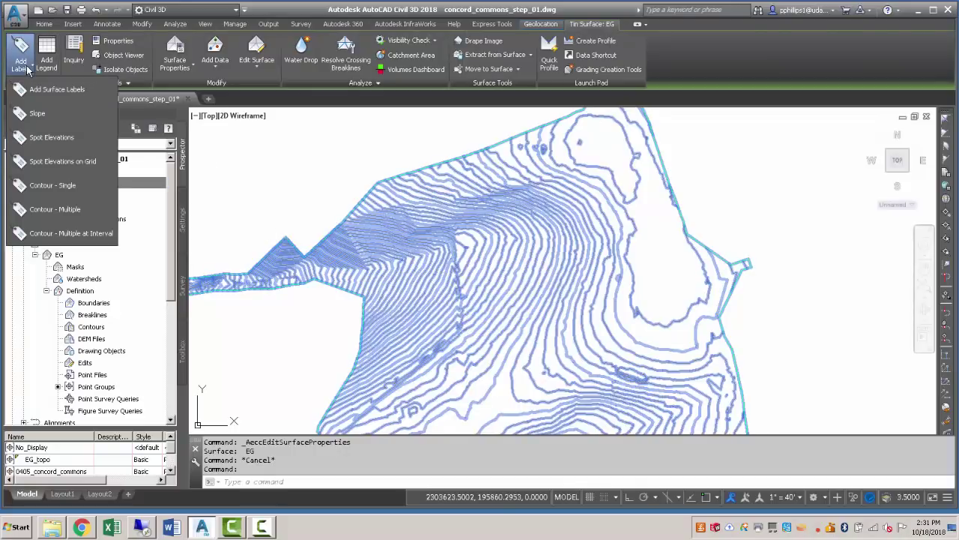
pyautogui.click(56, 212)
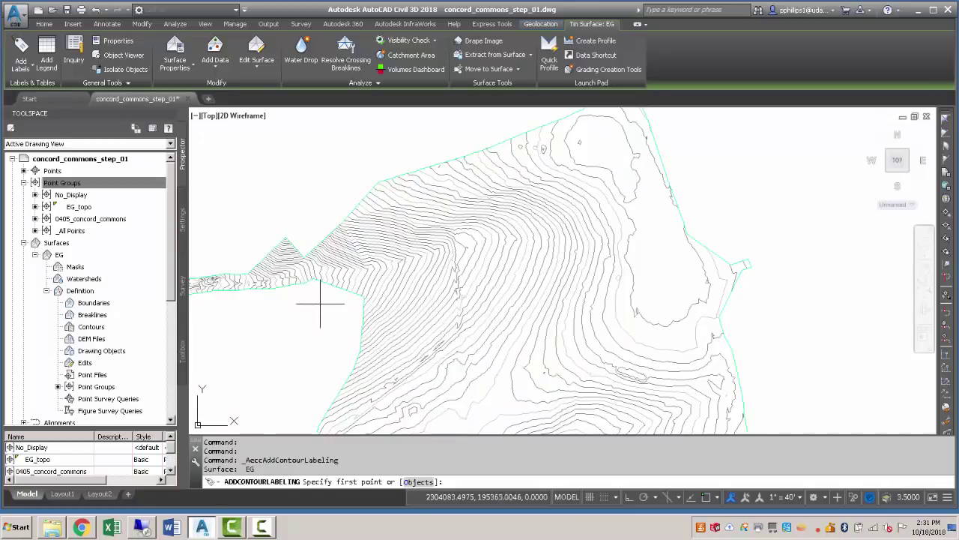
pyautogui.click(307, 293)
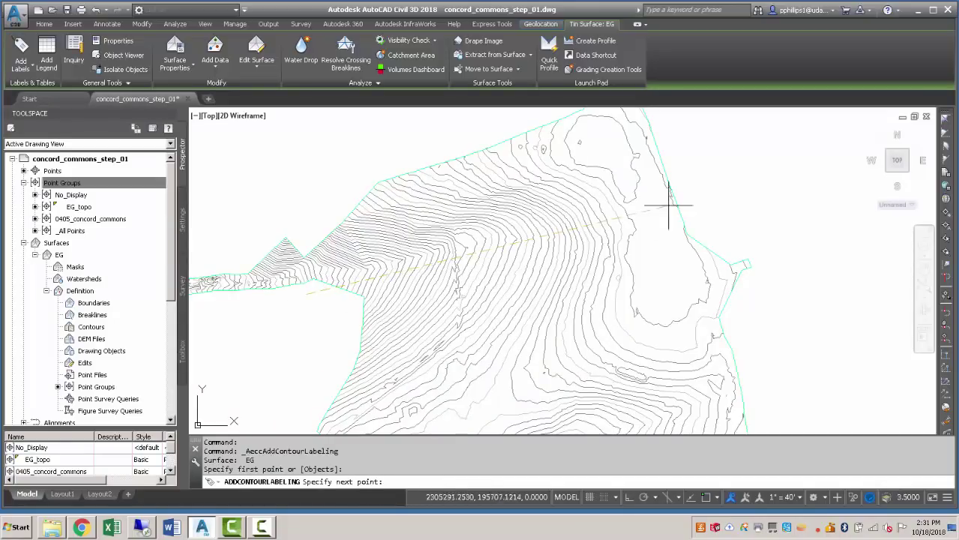
pyautogui.click(720, 198)
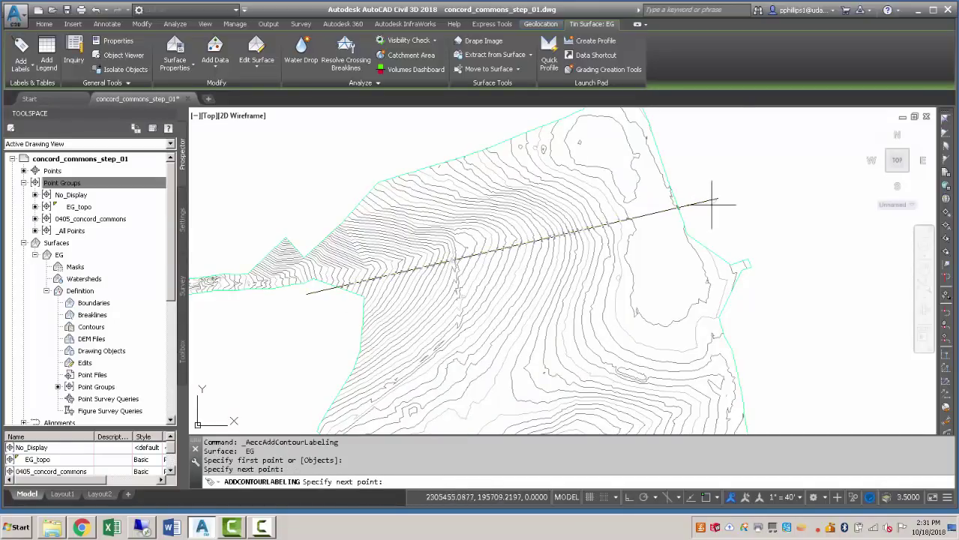
pyautogui.press('Escape')
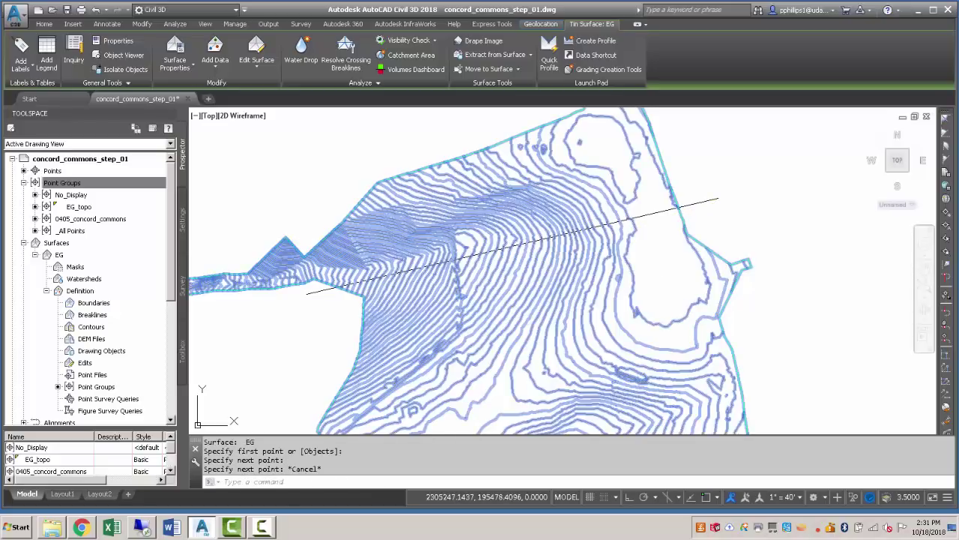
pyautogui.press('Escape')
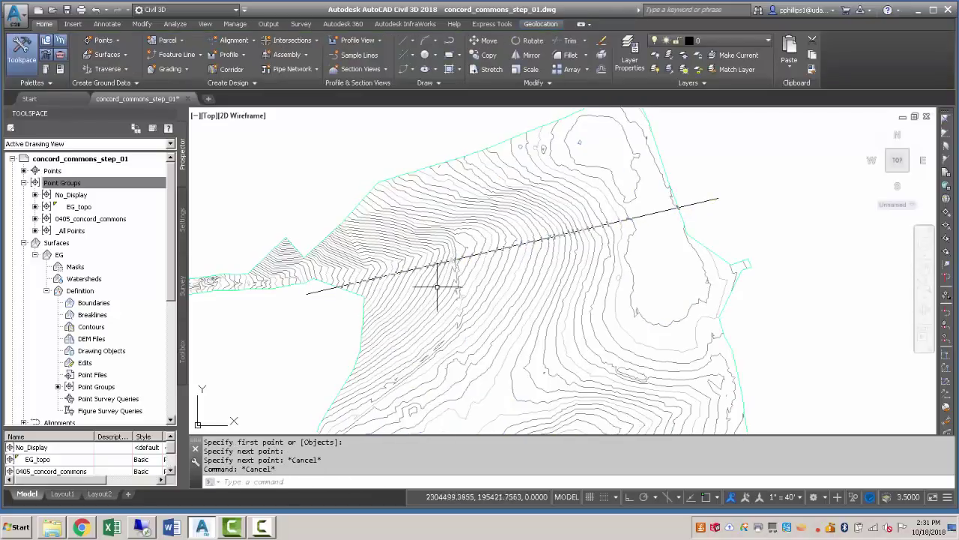
pyautogui.scroll(5, 437, 287)
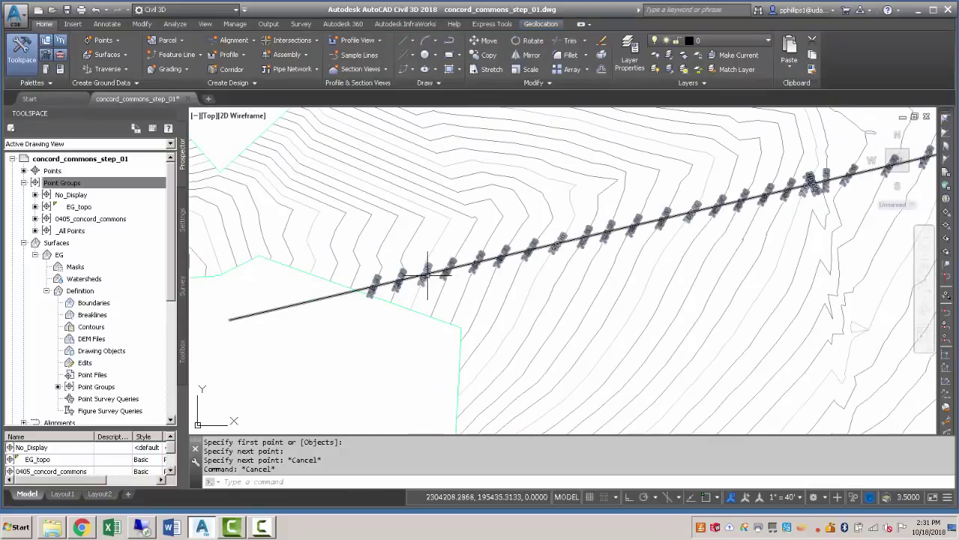
# Examine the elevation labels along the contour label line from west to east, and the unlabelled contours in the southern site
pyautogui.moveTo(622, 272)
pyautogui.mouseDown(button='middle')
pyautogui.moveTo(650, 255)
pyautogui.moveTo(400, 278)
pyautogui.mouseUp(button='middle')
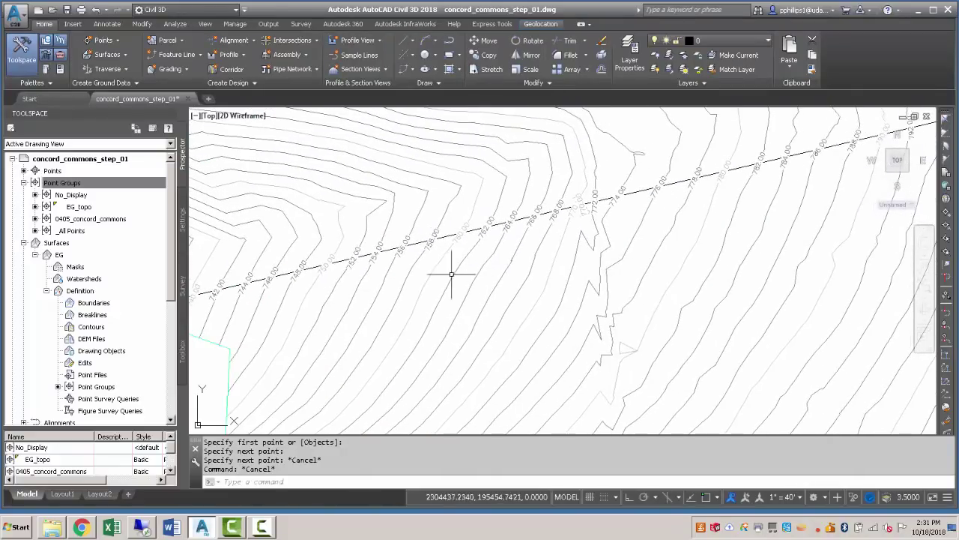
pyautogui.scroll(-2, 314, 272)
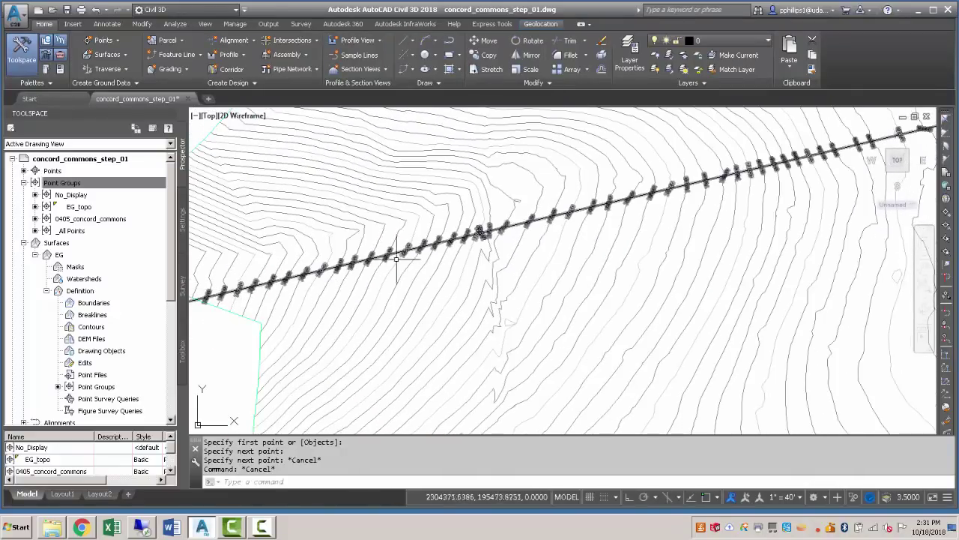
pyautogui.scroll(4, 474, 239)
pyautogui.moveTo(580, 242); pyautogui.dragTo(541, 263, button='middle')
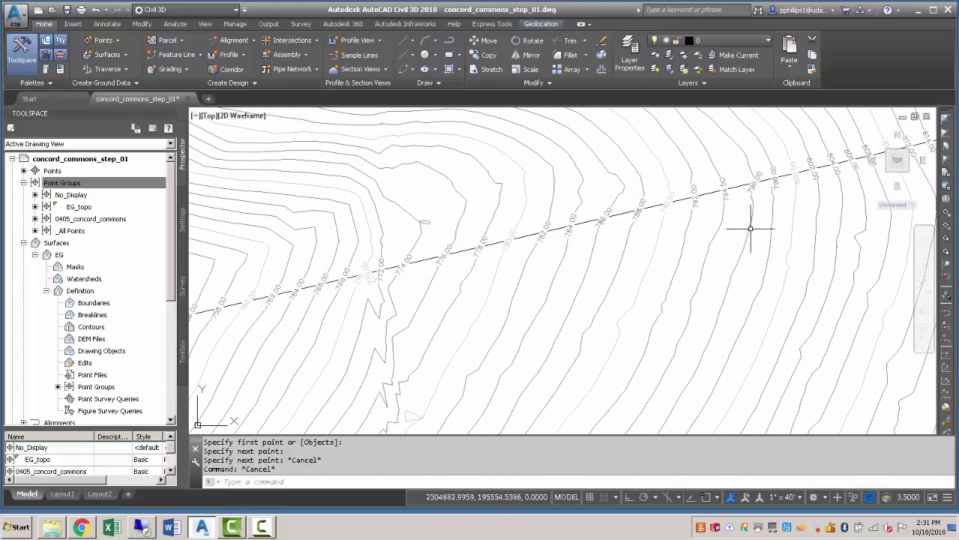
pyautogui.scroll(2, 750, 229)
pyautogui.moveTo(792, 224); pyautogui.dragTo(646, 235, button='middle')
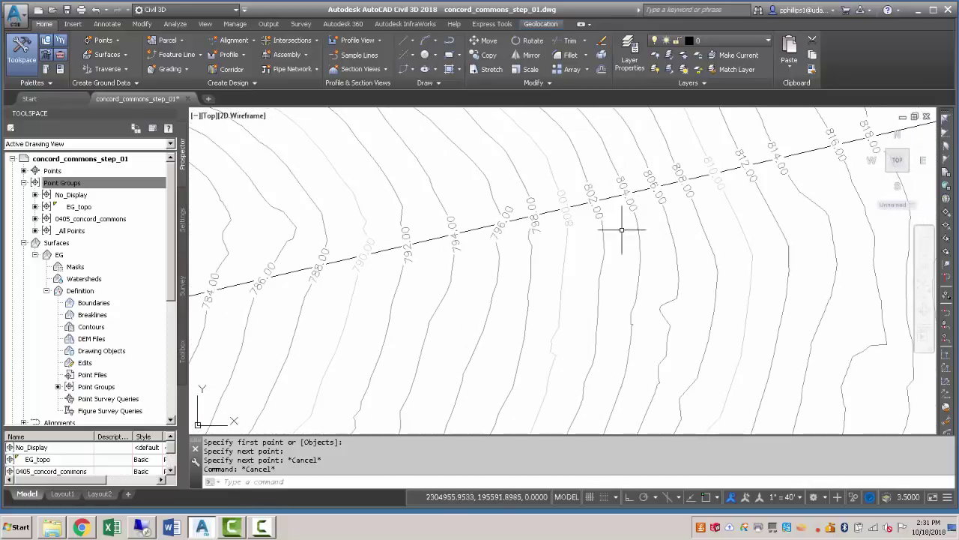
pyautogui.scroll(-5, 572, 227)
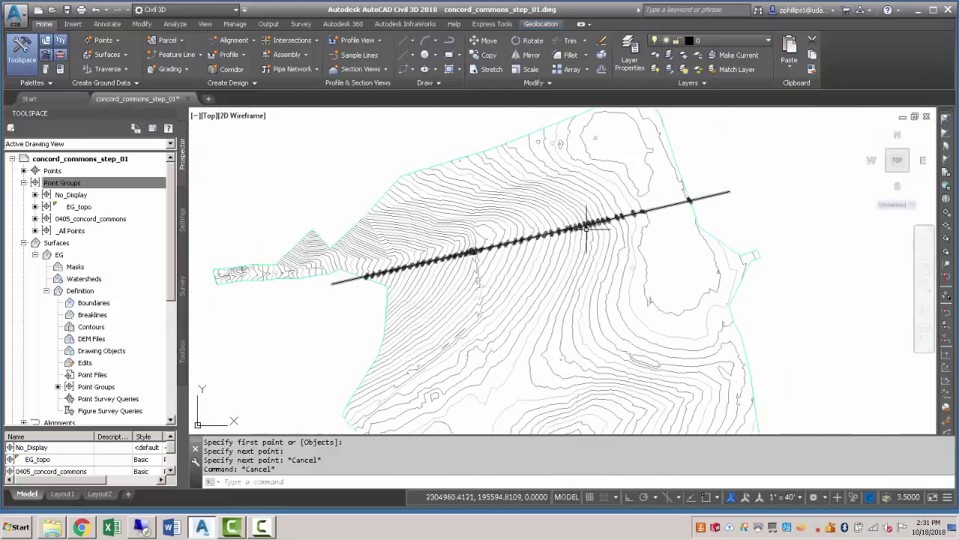
pyautogui.scroll(1, 665, 215)
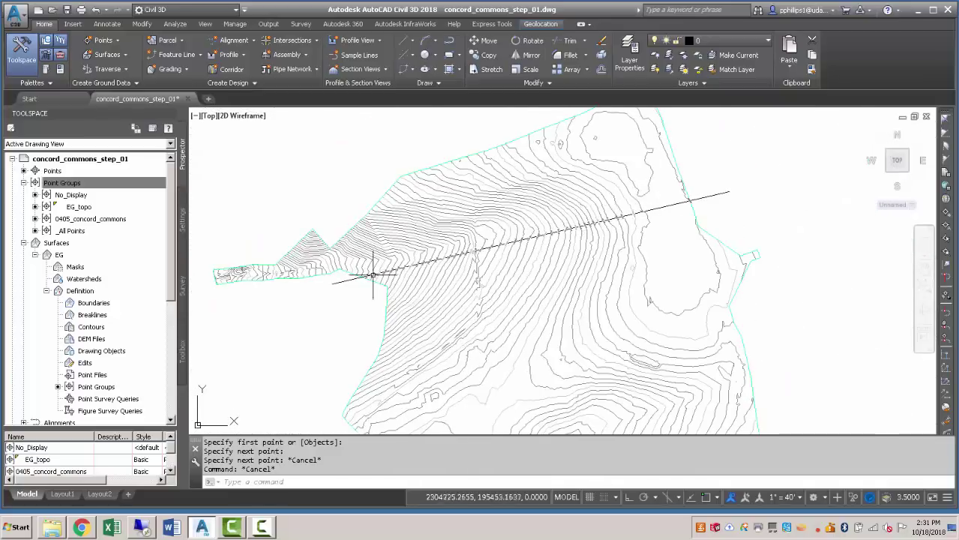
pyautogui.scroll(4, 525, 332)
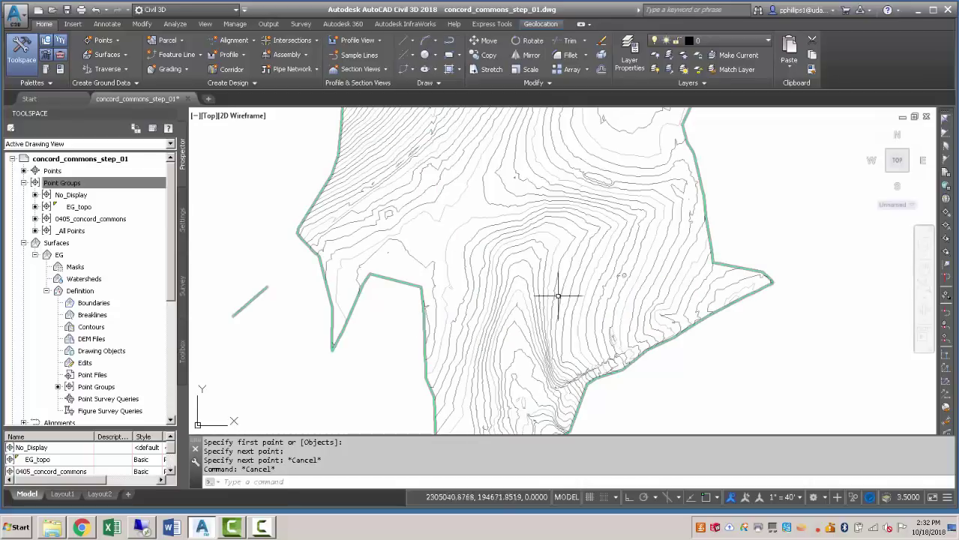
pyautogui.moveTo(562, 300); pyautogui.dragTo(542, 250, button='middle')
pyautogui.scroll(-2, 515, 315)
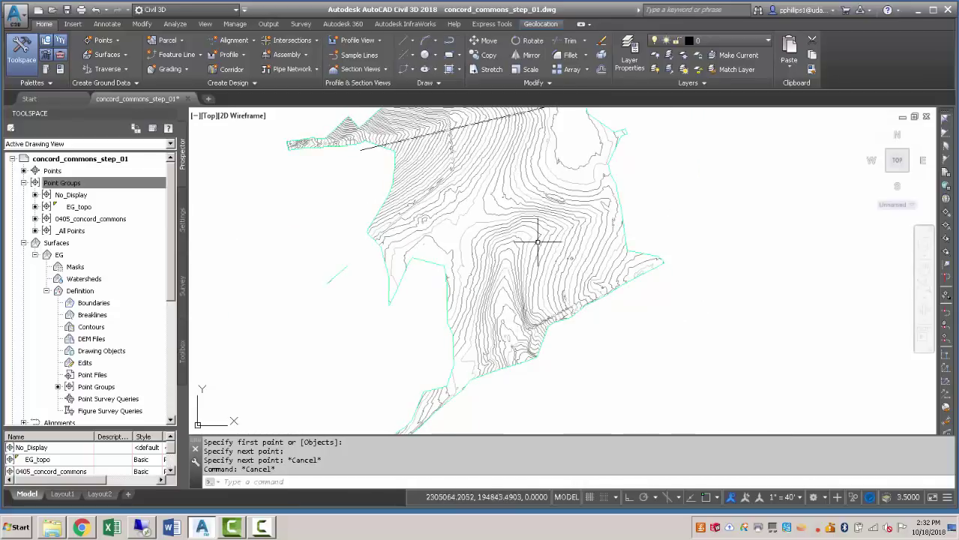
pyautogui.scroll(5, 525, 199)
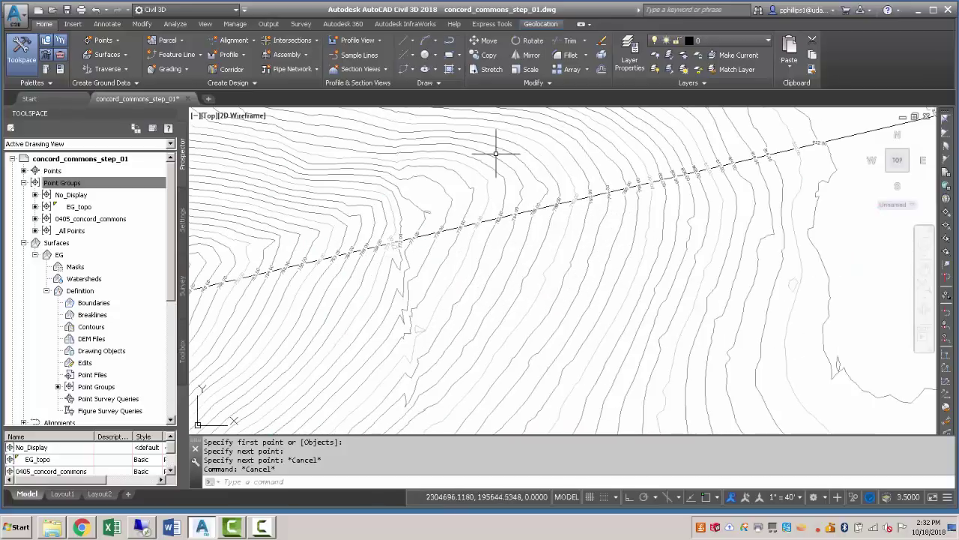
# Turn off the contour label line's layer, C-TOPO-TEXT, to hide the line across the northern site
pyautogui.scroll(-3, 592, 178)
pyautogui.scroll(3, 450, 262)
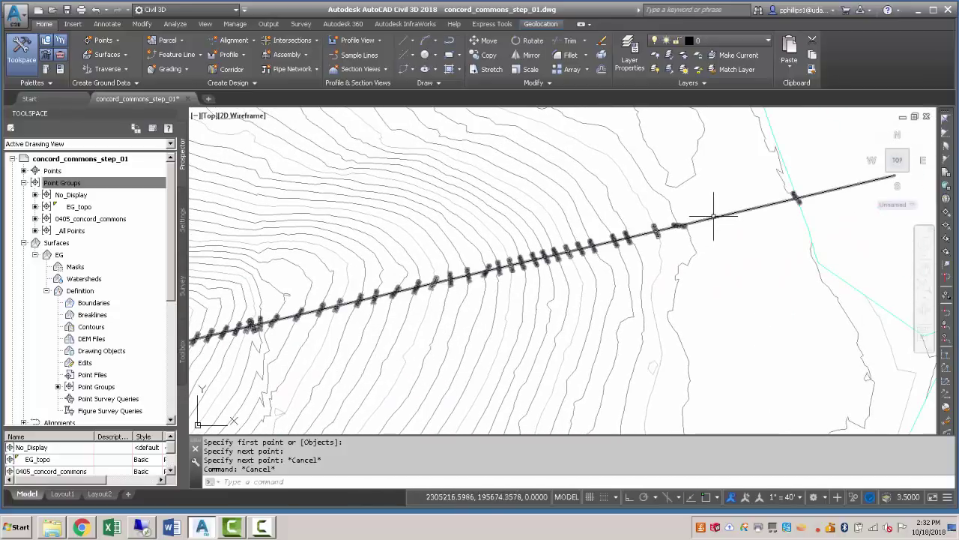
pyautogui.click(821, 197)
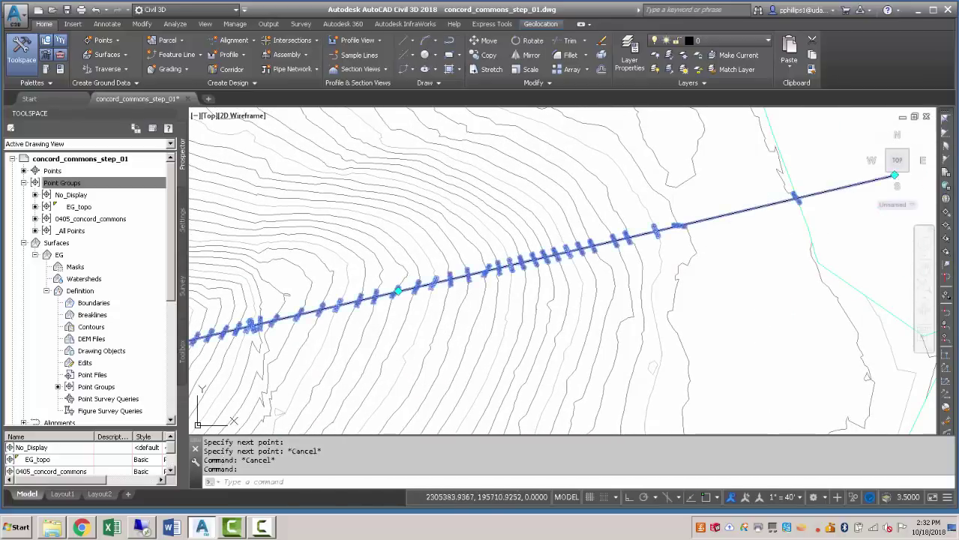
pyautogui.click(49, 27)
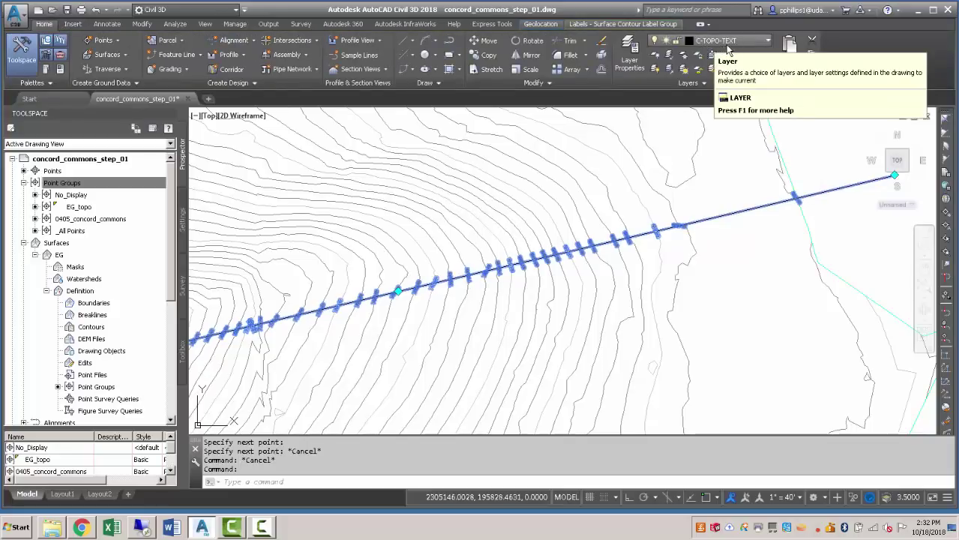
pyautogui.click(657, 43)
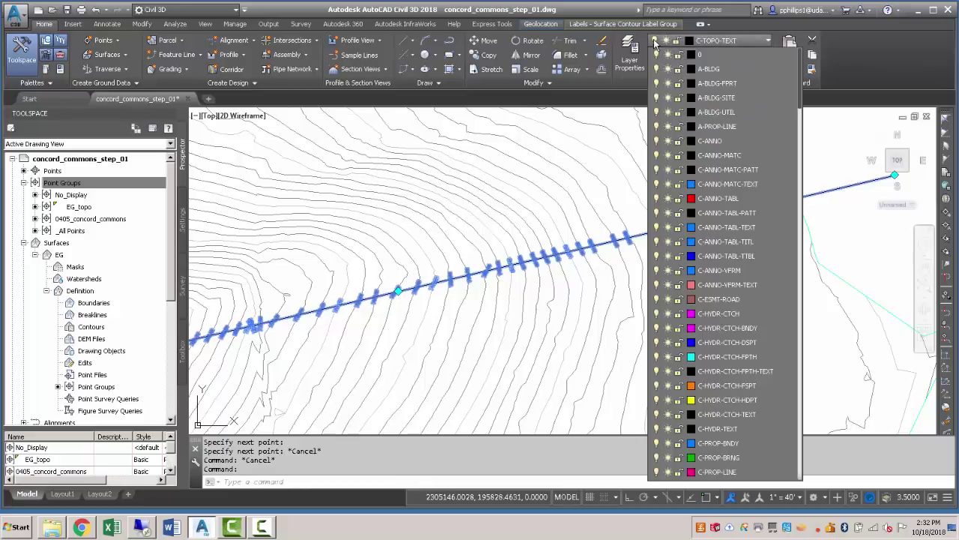
pyautogui.click(657, 56)
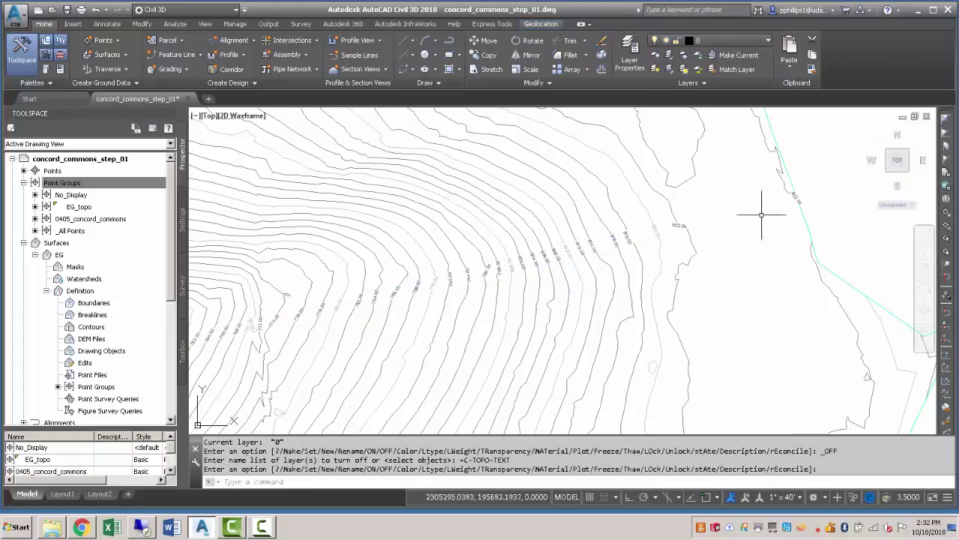
# Check the contour labels toward the site's west border and save the drawing
pyautogui.moveTo(577, 252); pyautogui.dragTo(737, 181, button='middle')
pyautogui.scroll(5, 456, 236)
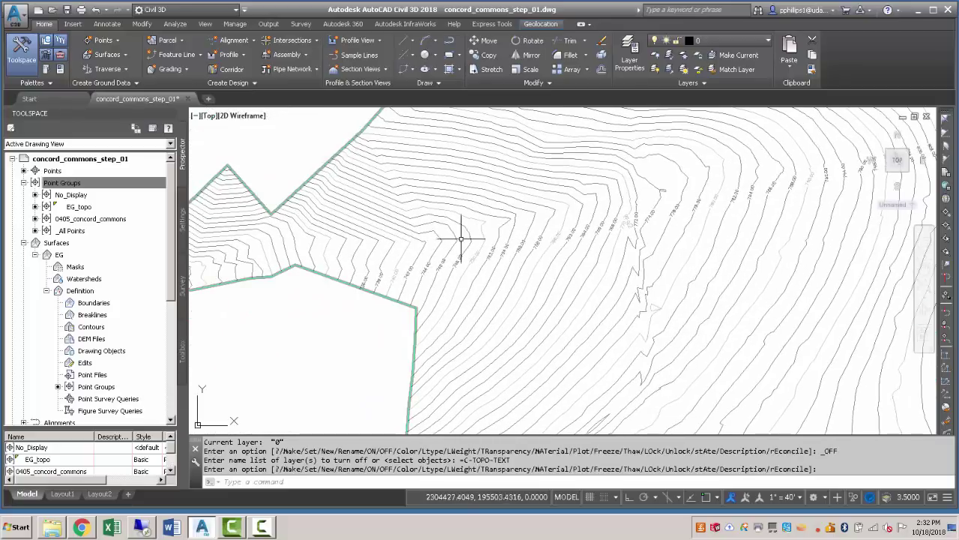
pyautogui.scroll(-10, 465, 277)
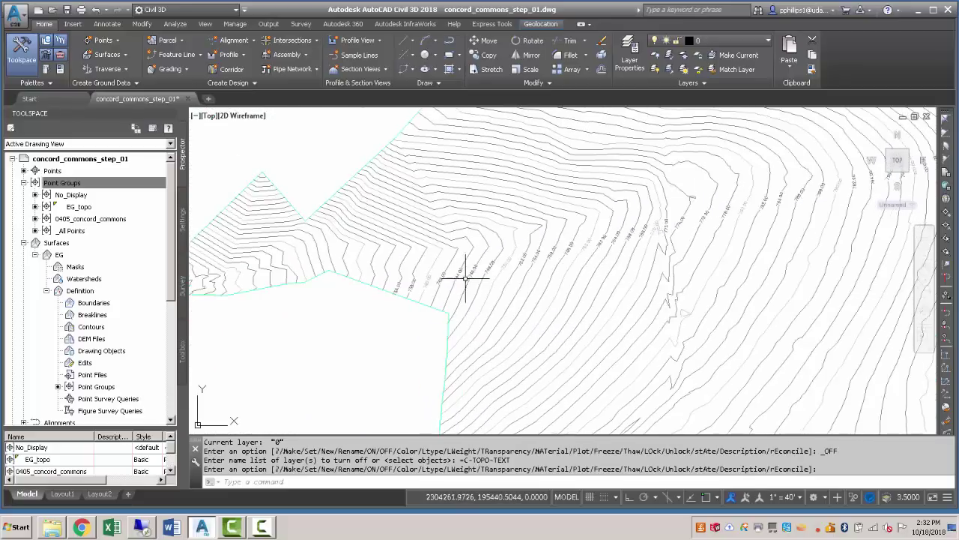
pyautogui.scroll(-3, 480, 268)
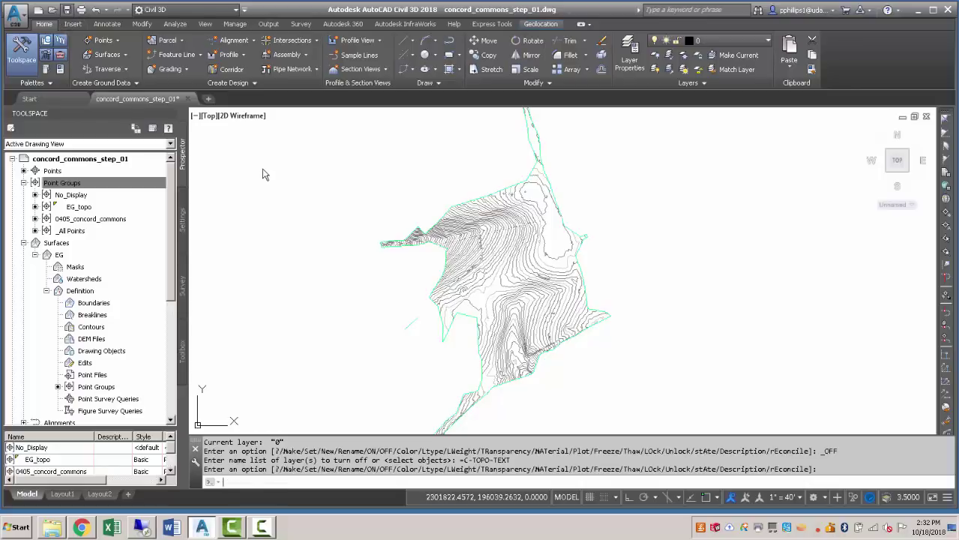
pyautogui.hotkey('ctrl', 's')
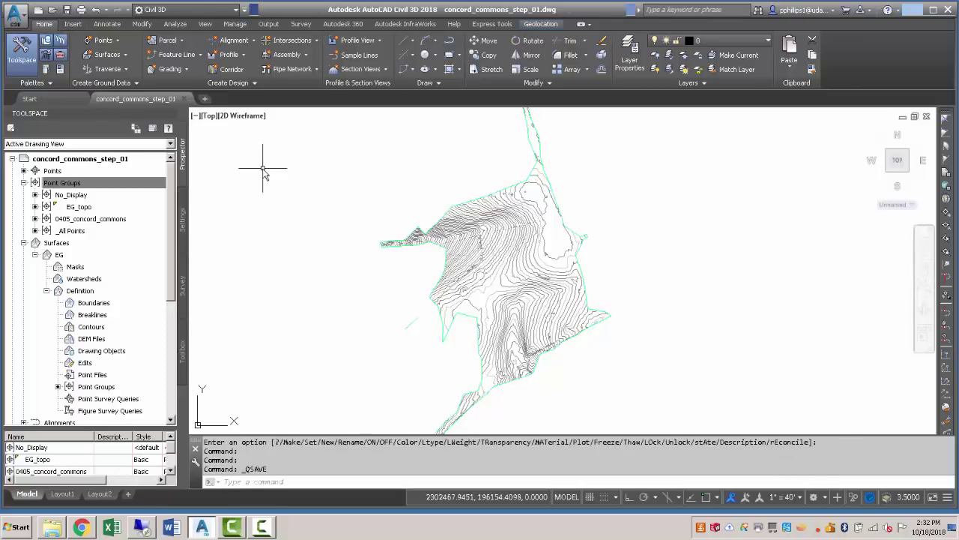